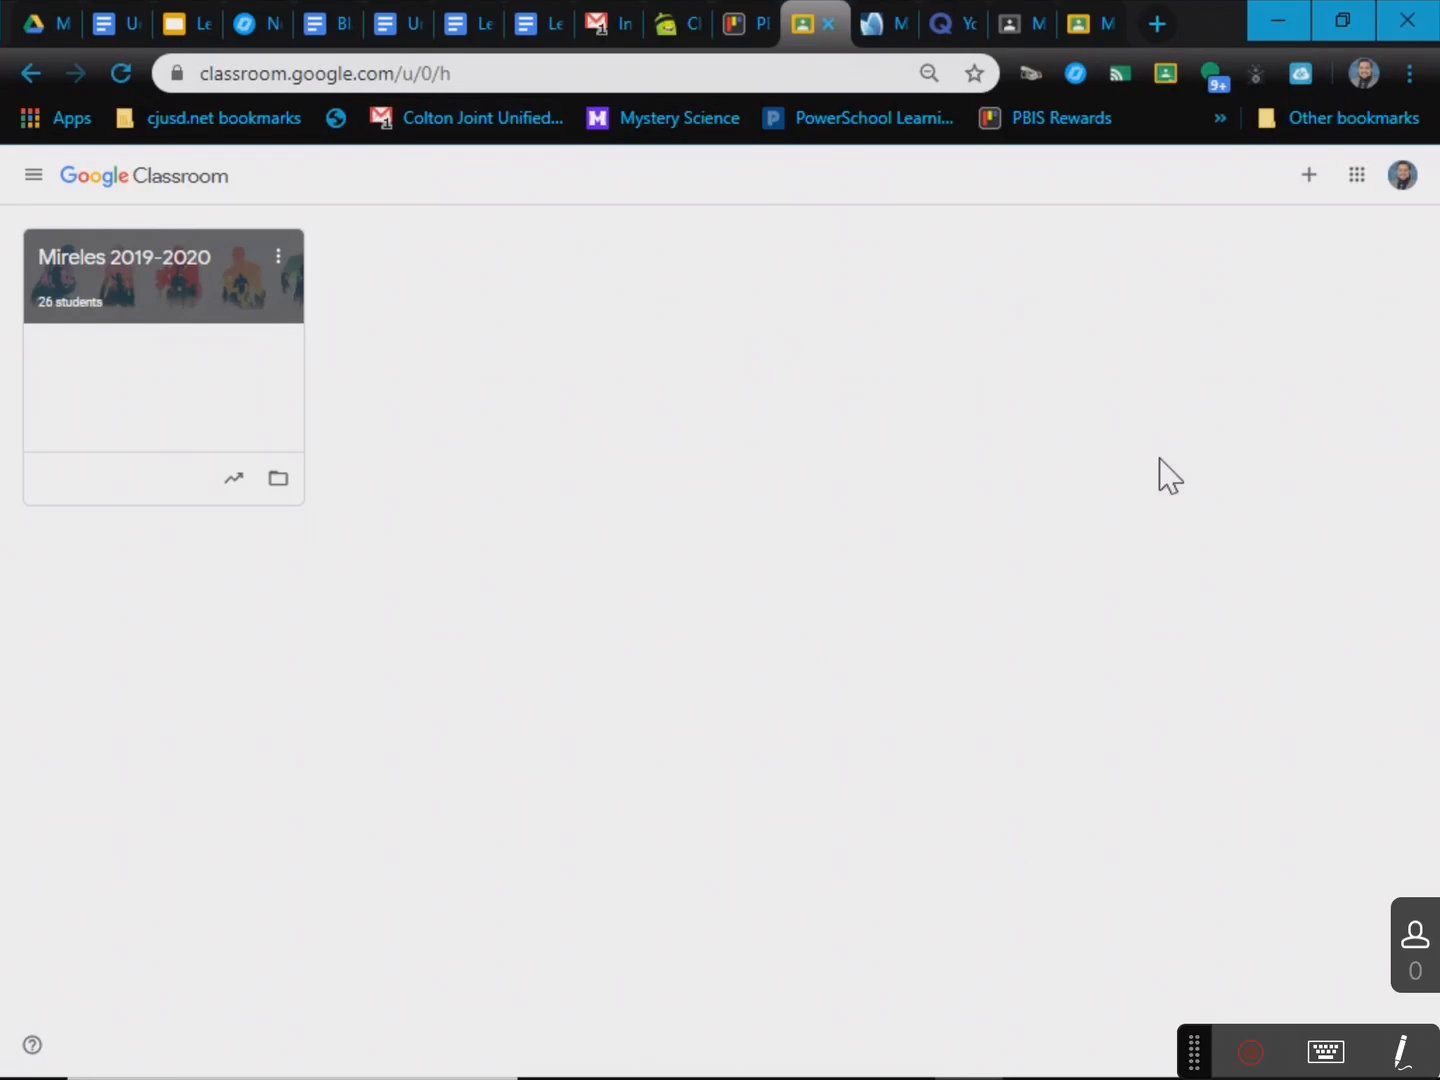
- Look at the options for joining or creating a class, and close the empty new-class form without creating one
{"action": "left_click", "coordinate": [1309, 180]}
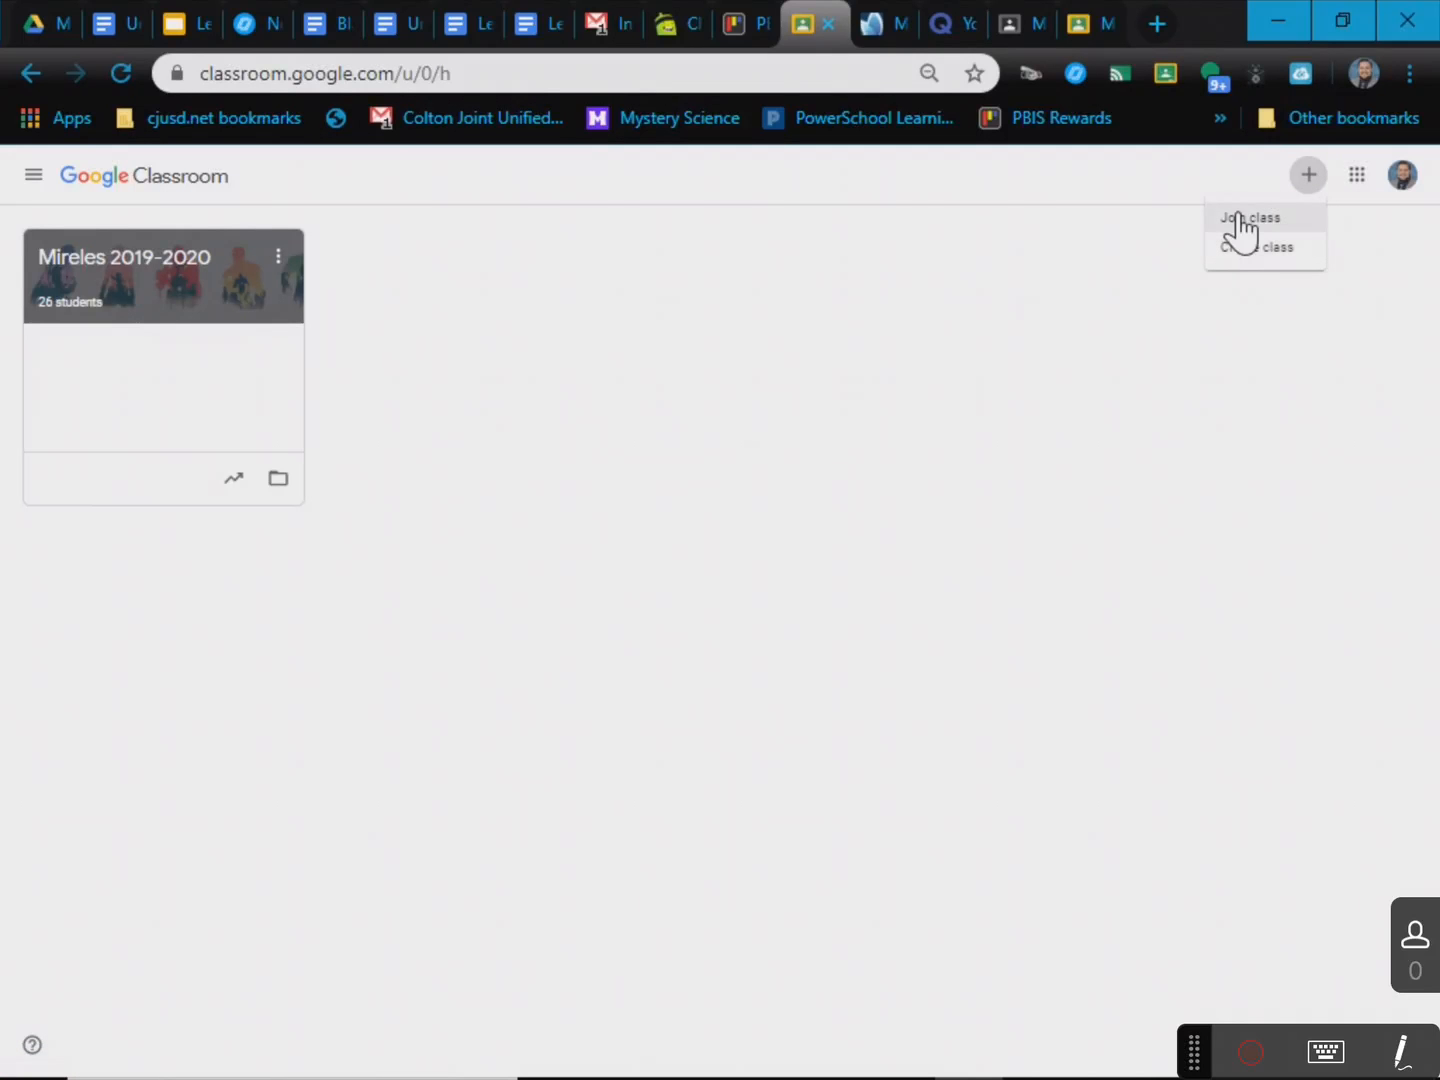
{"action": "left_click", "coordinate": [1238, 221]}
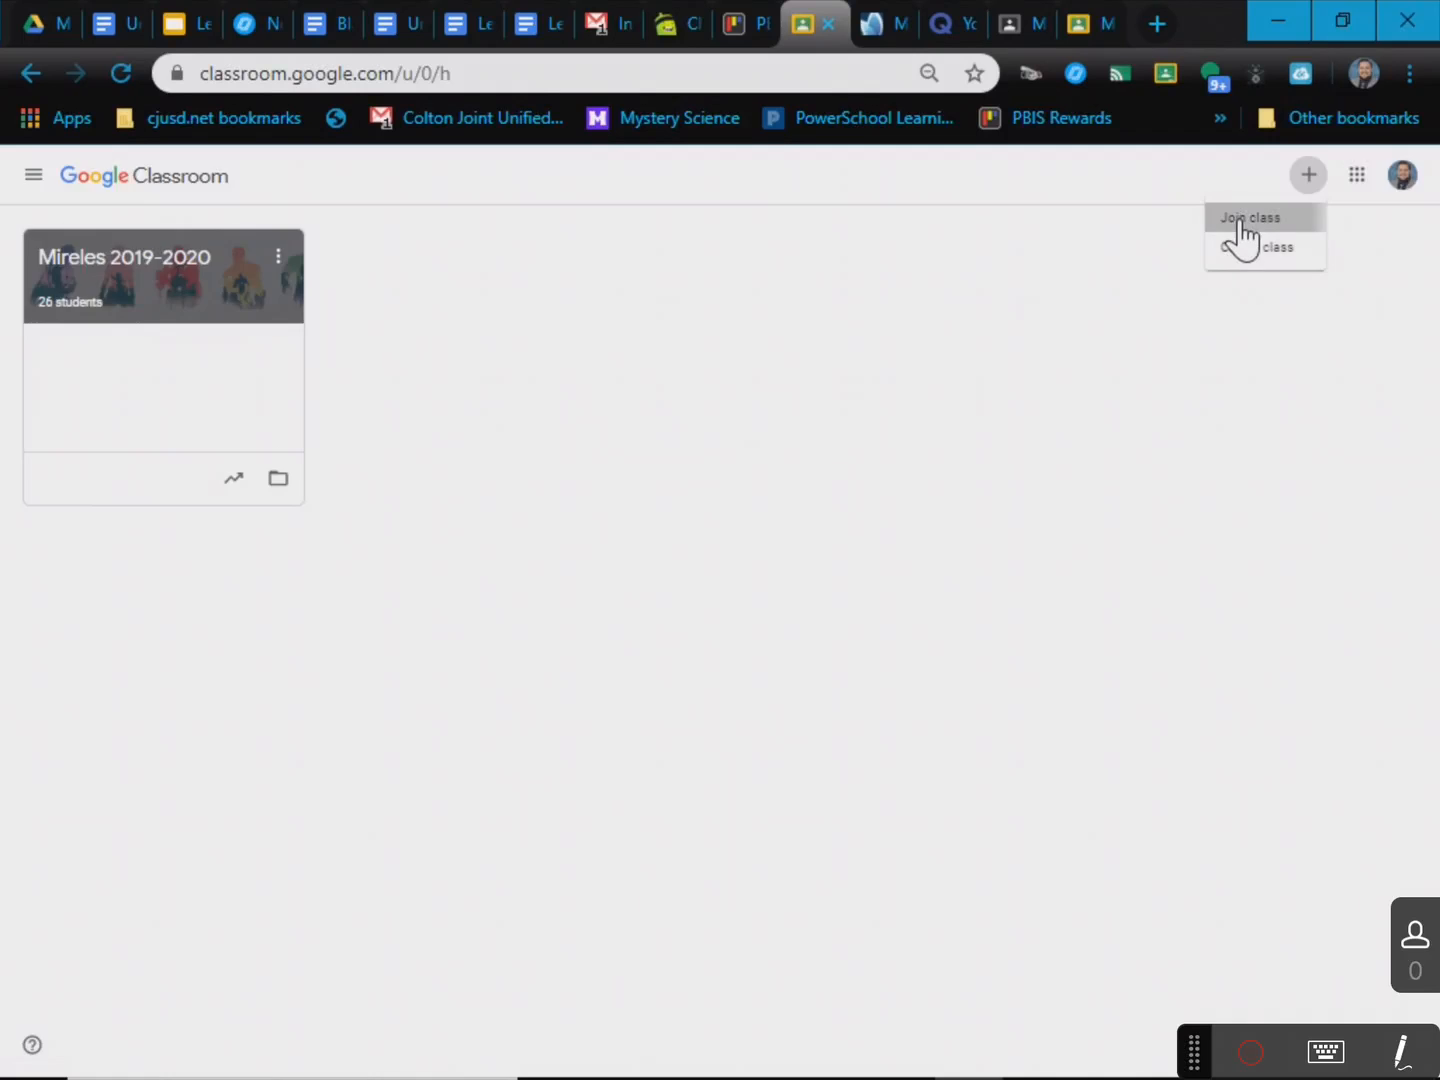
{"action": "left_click", "coordinate": [779, 698]}
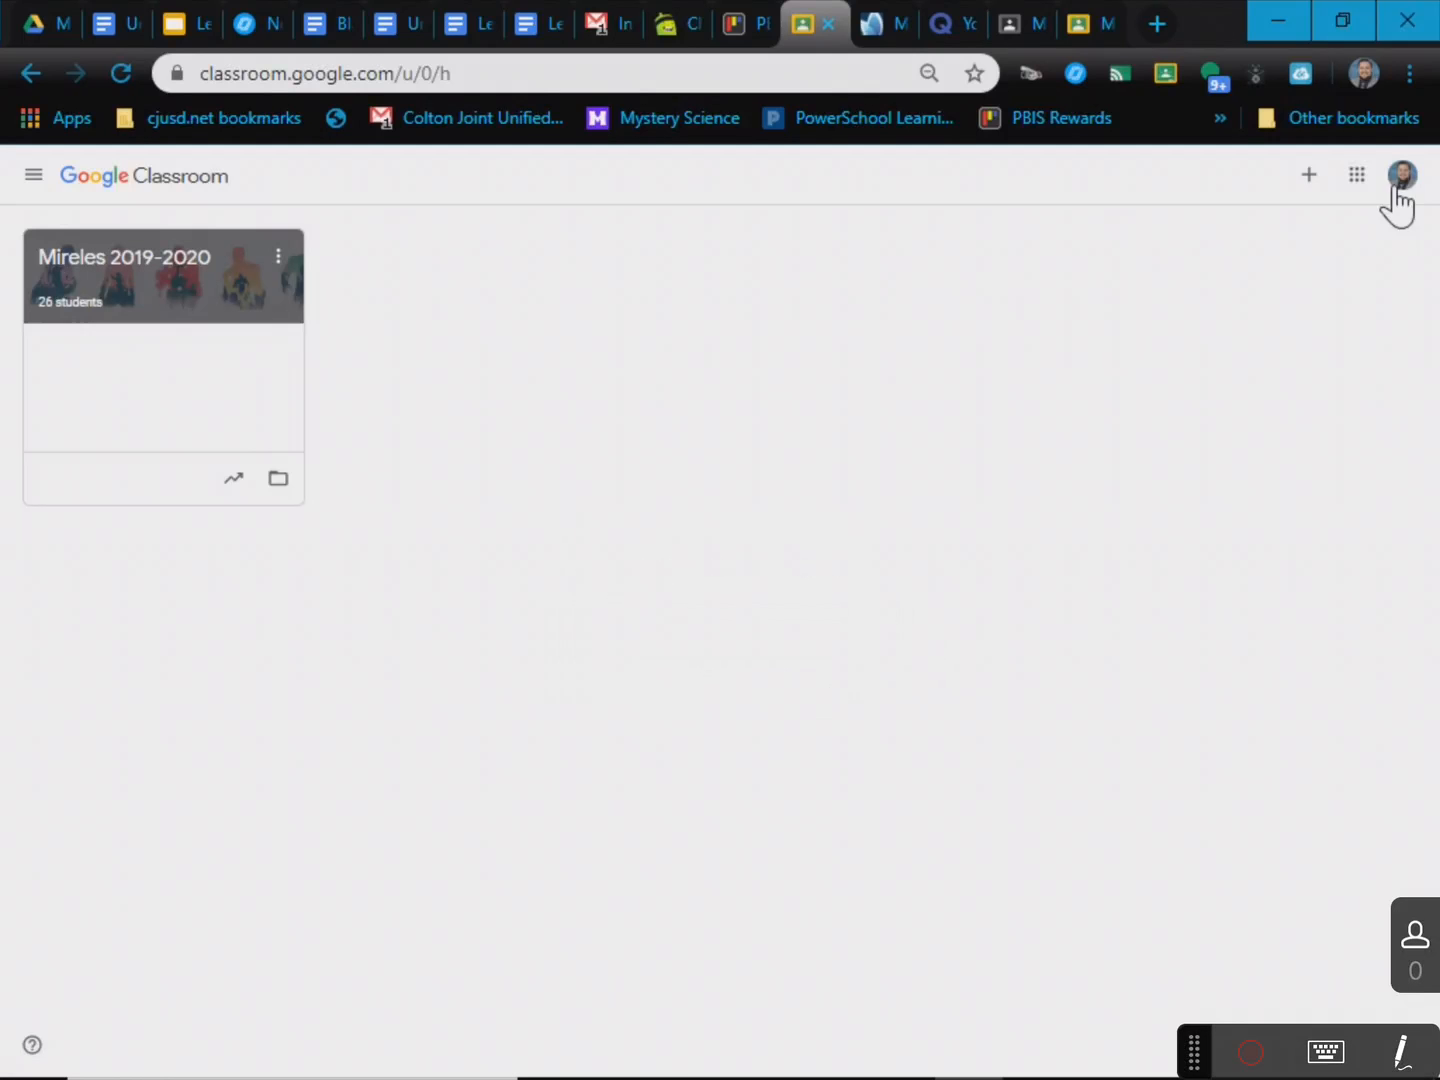
{"action": "left_click", "coordinate": [1321, 177]}
{"action": "left_click", "coordinate": [1280, 272]}
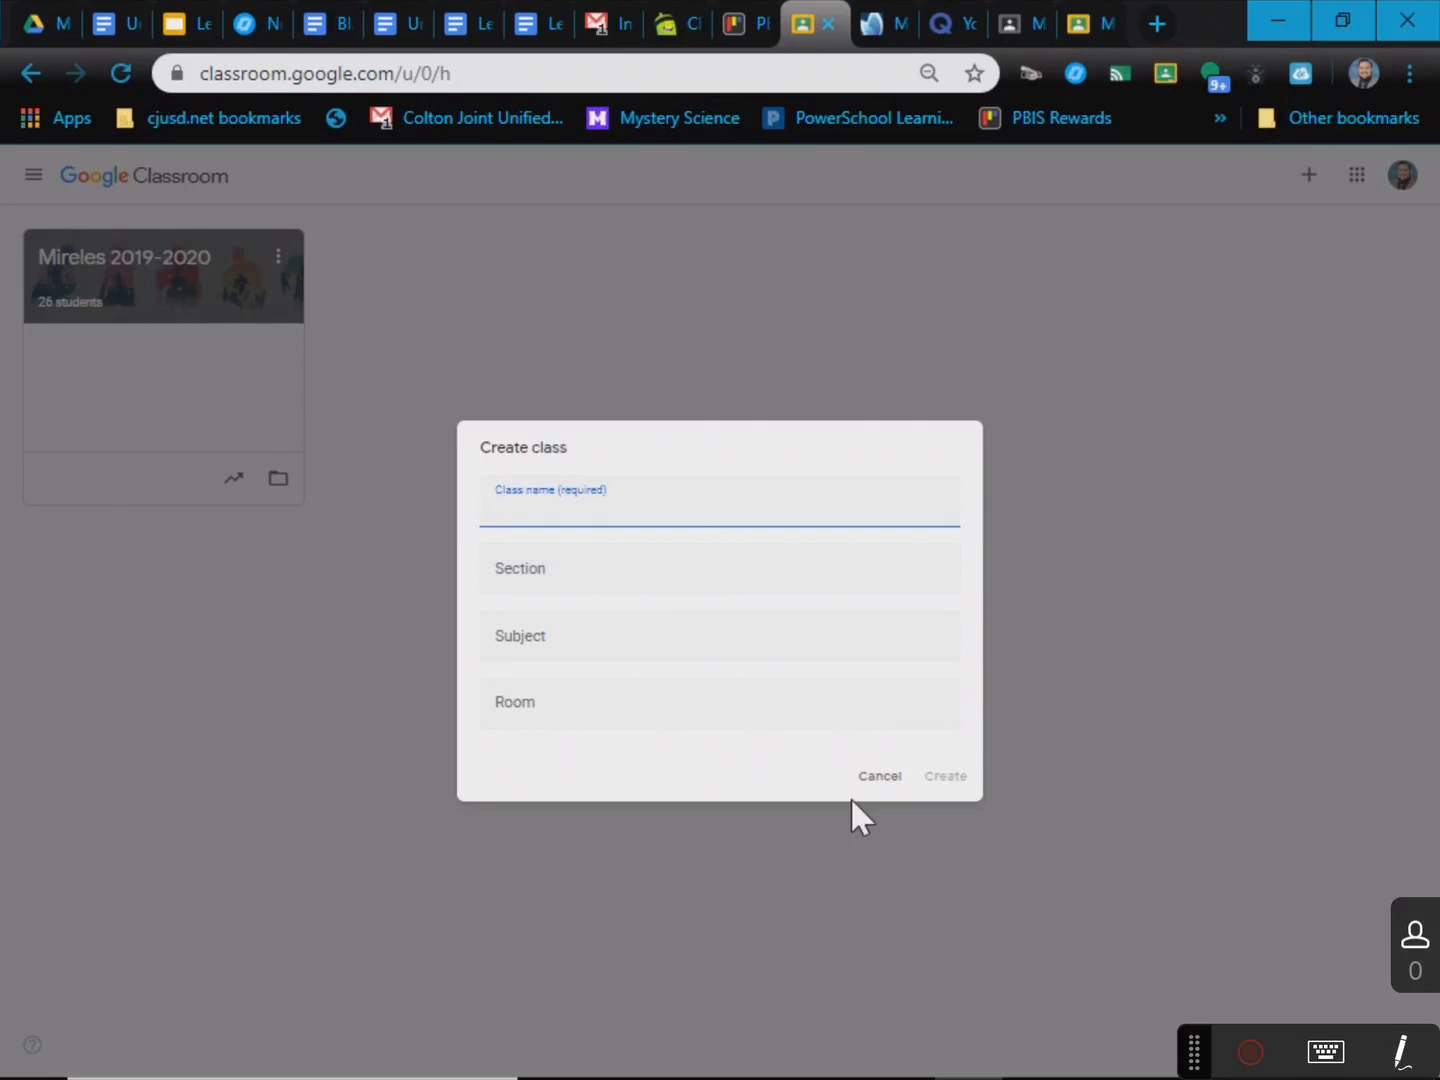
{"action": "left_click", "coordinate": [878, 778]}
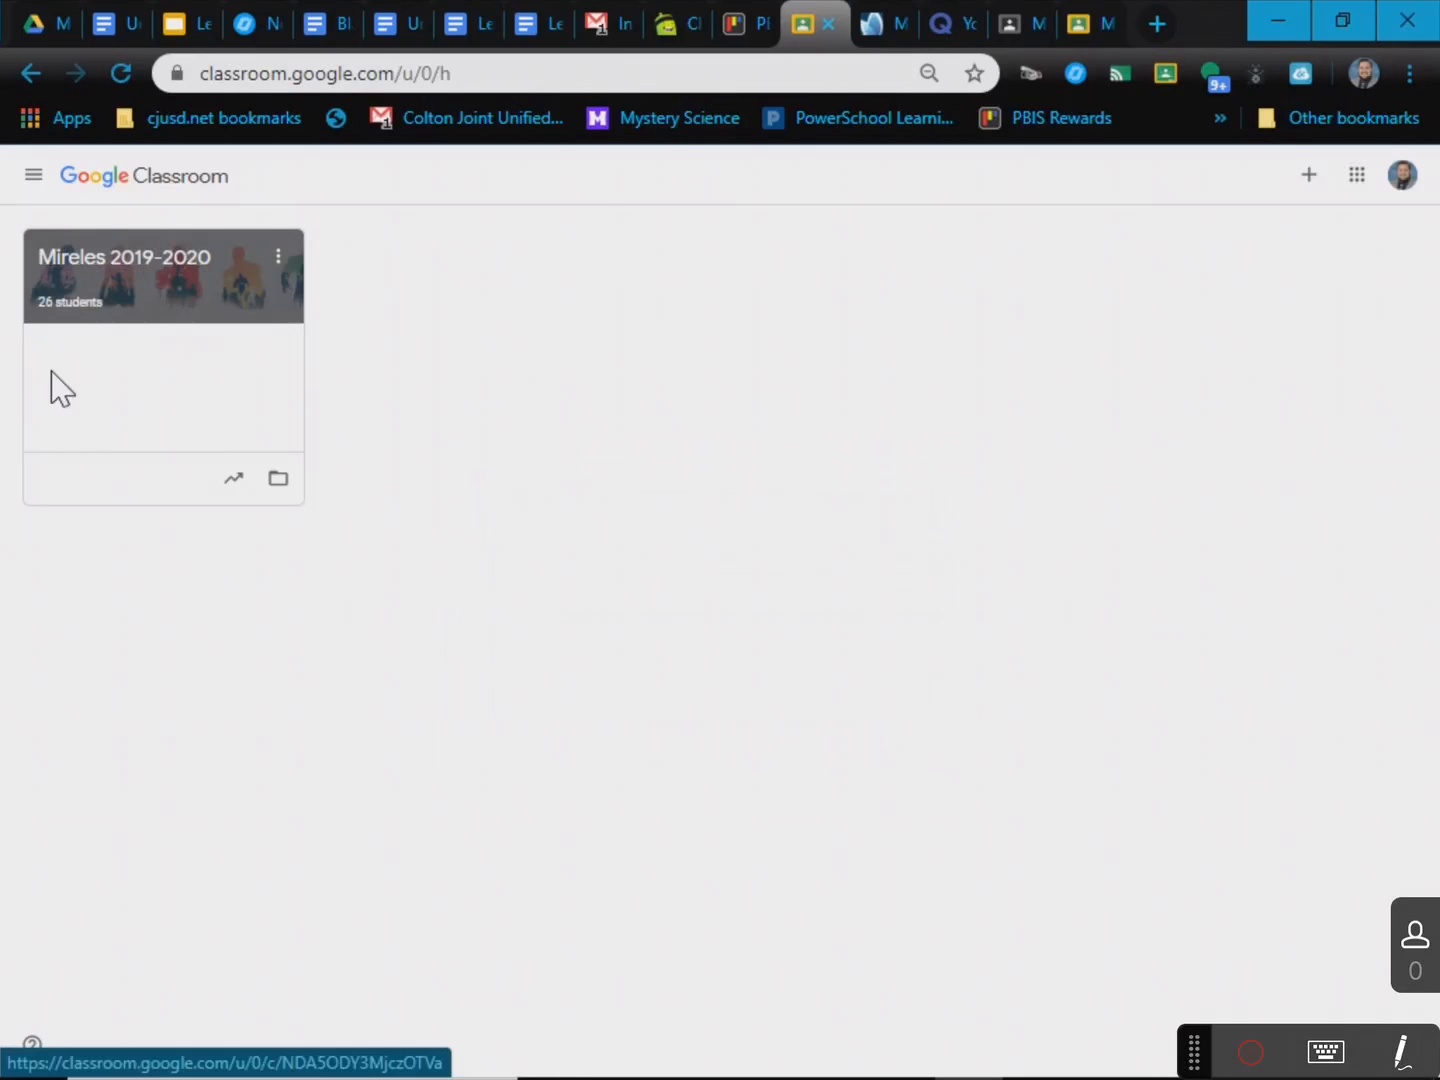
- Open the 2019-2020 class and view the general banner themes in its gallery without selecting one
{"action": "left_click", "coordinate": [182, 273]}
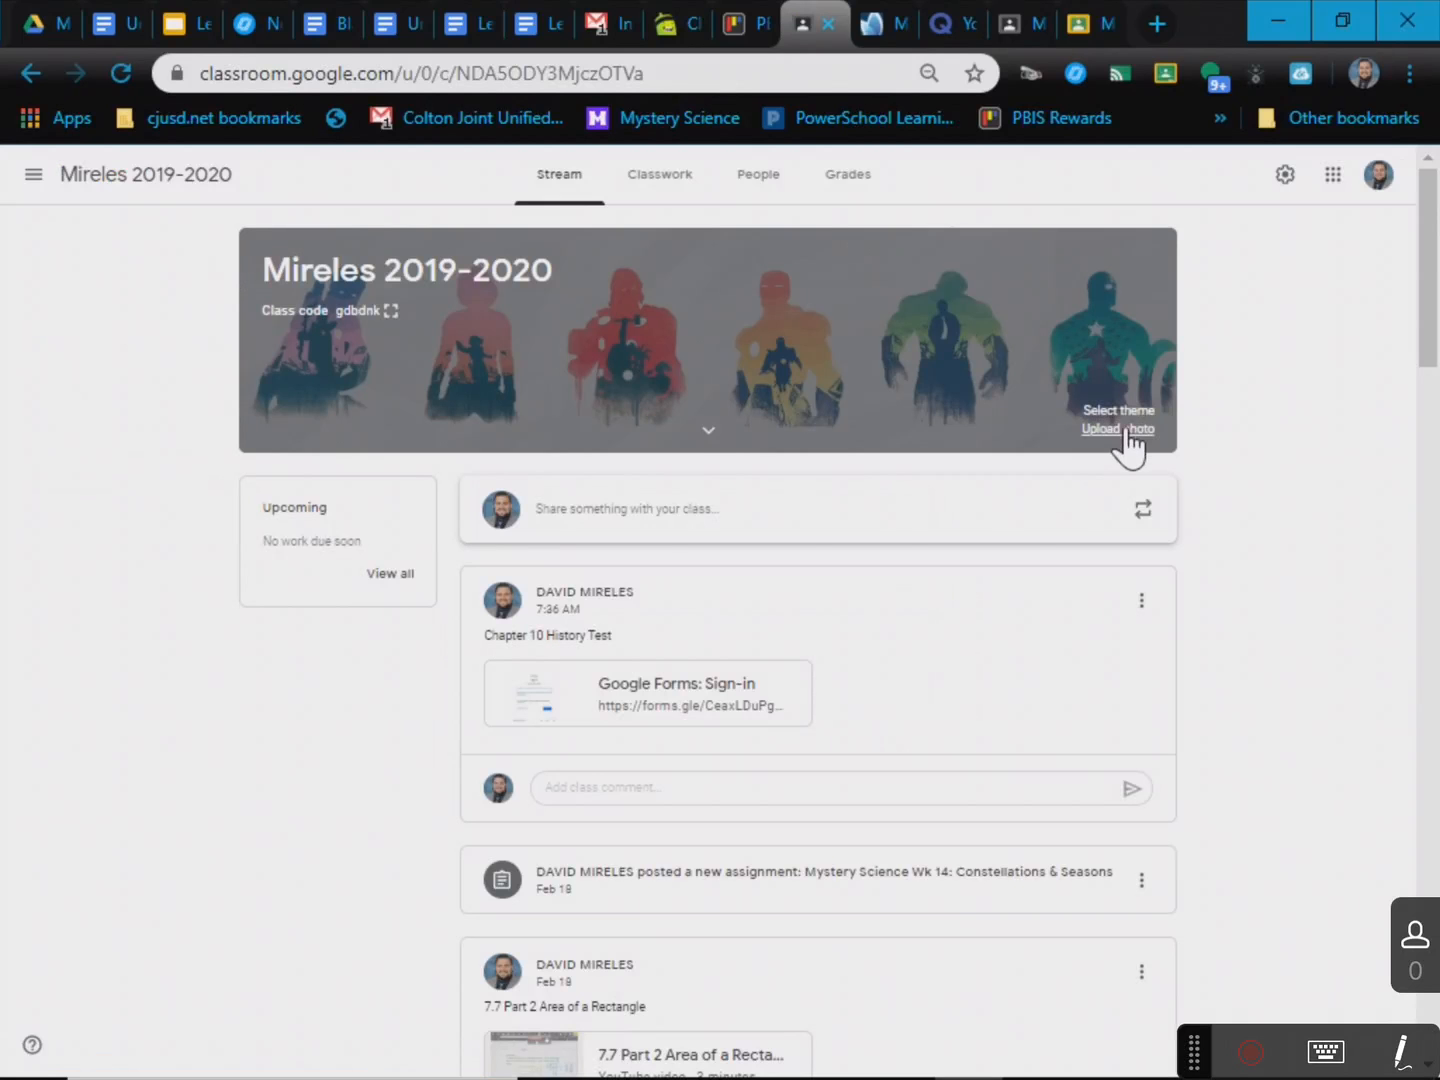
{"action": "left_click", "coordinate": [1121, 411]}
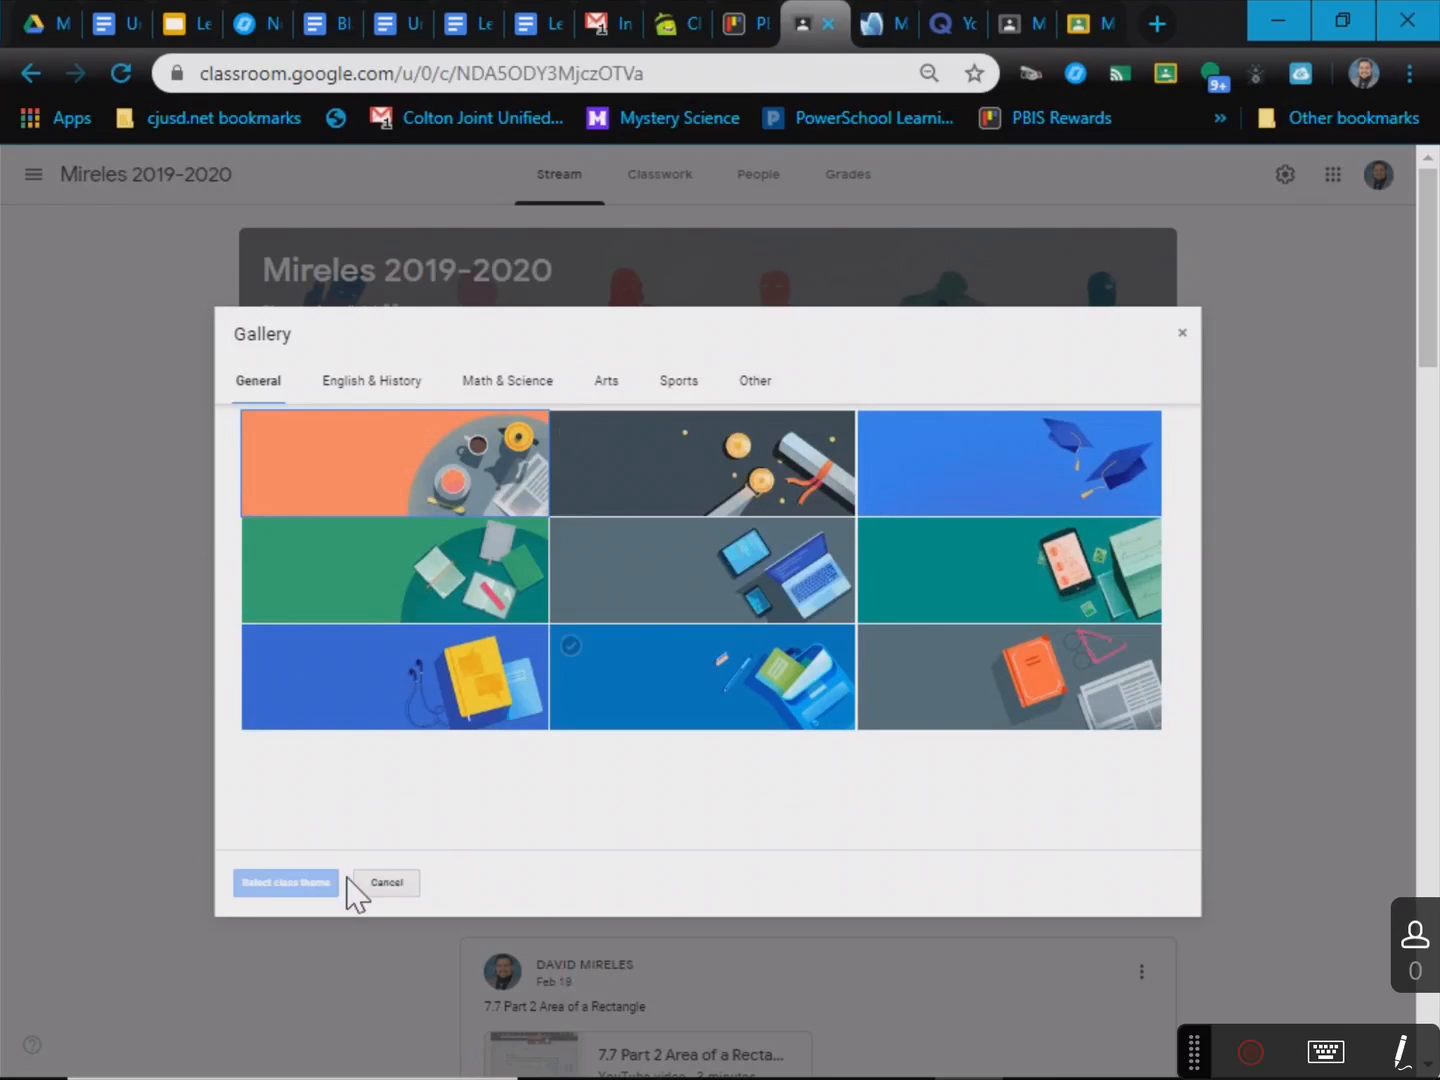
{"action": "left_click", "coordinate": [386, 882]}
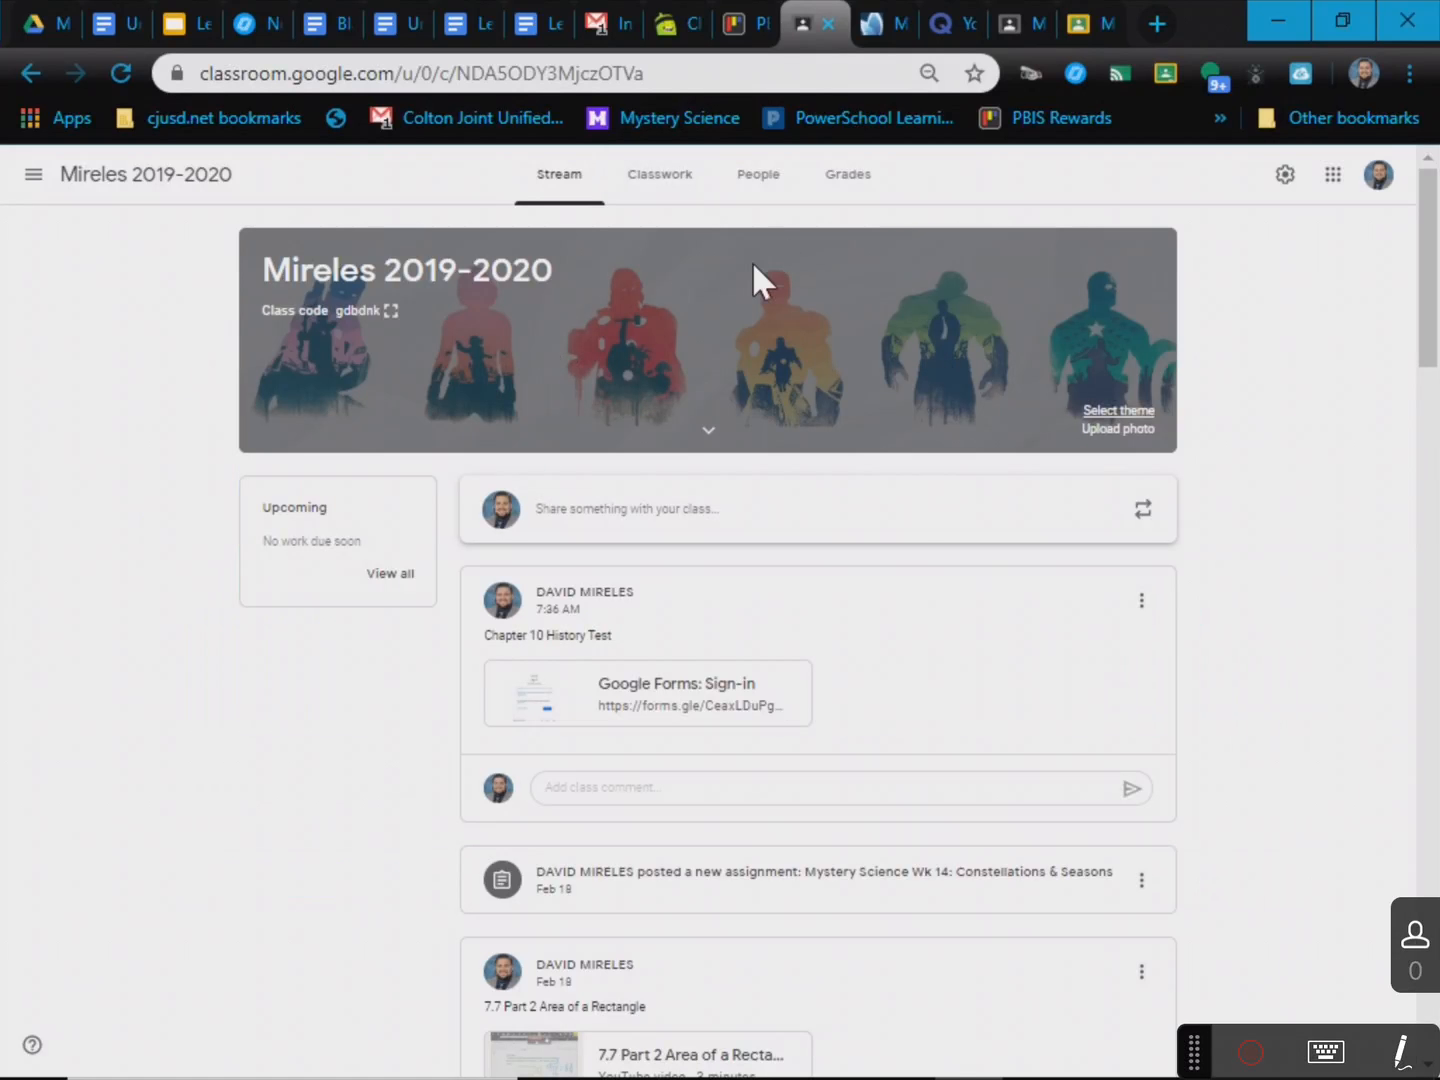
- View the enlarged class code, close it, and look through the posts in the class stream
{"action": "left_click", "coordinate": [381, 316]}
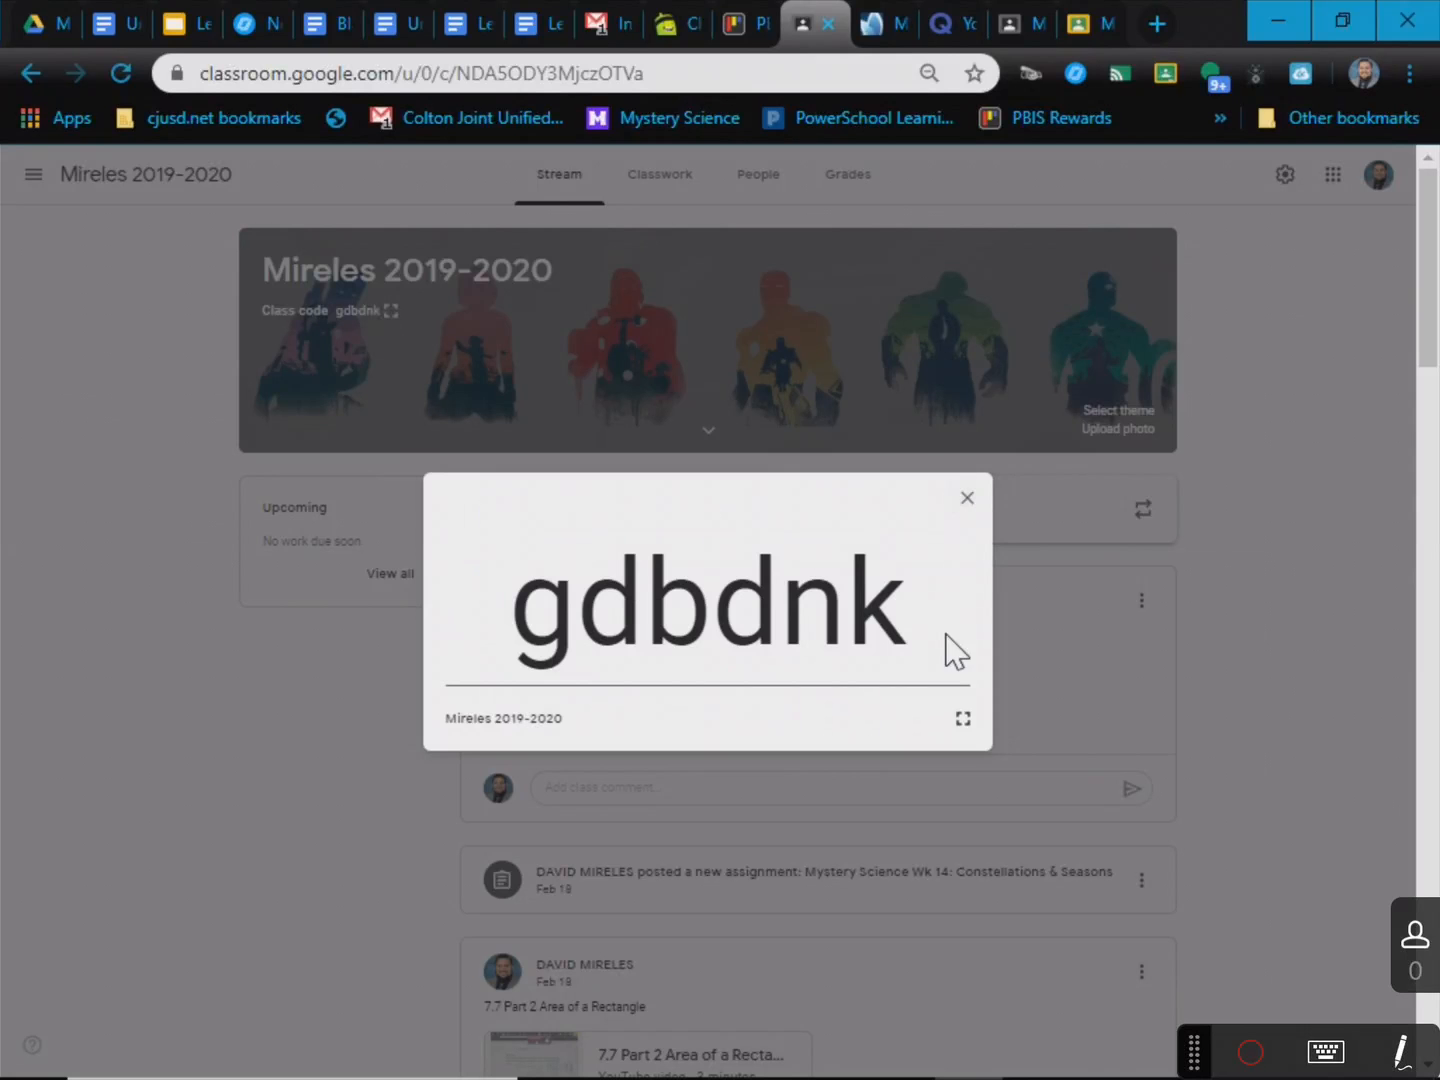
{"action": "left_click", "coordinate": [967, 499]}
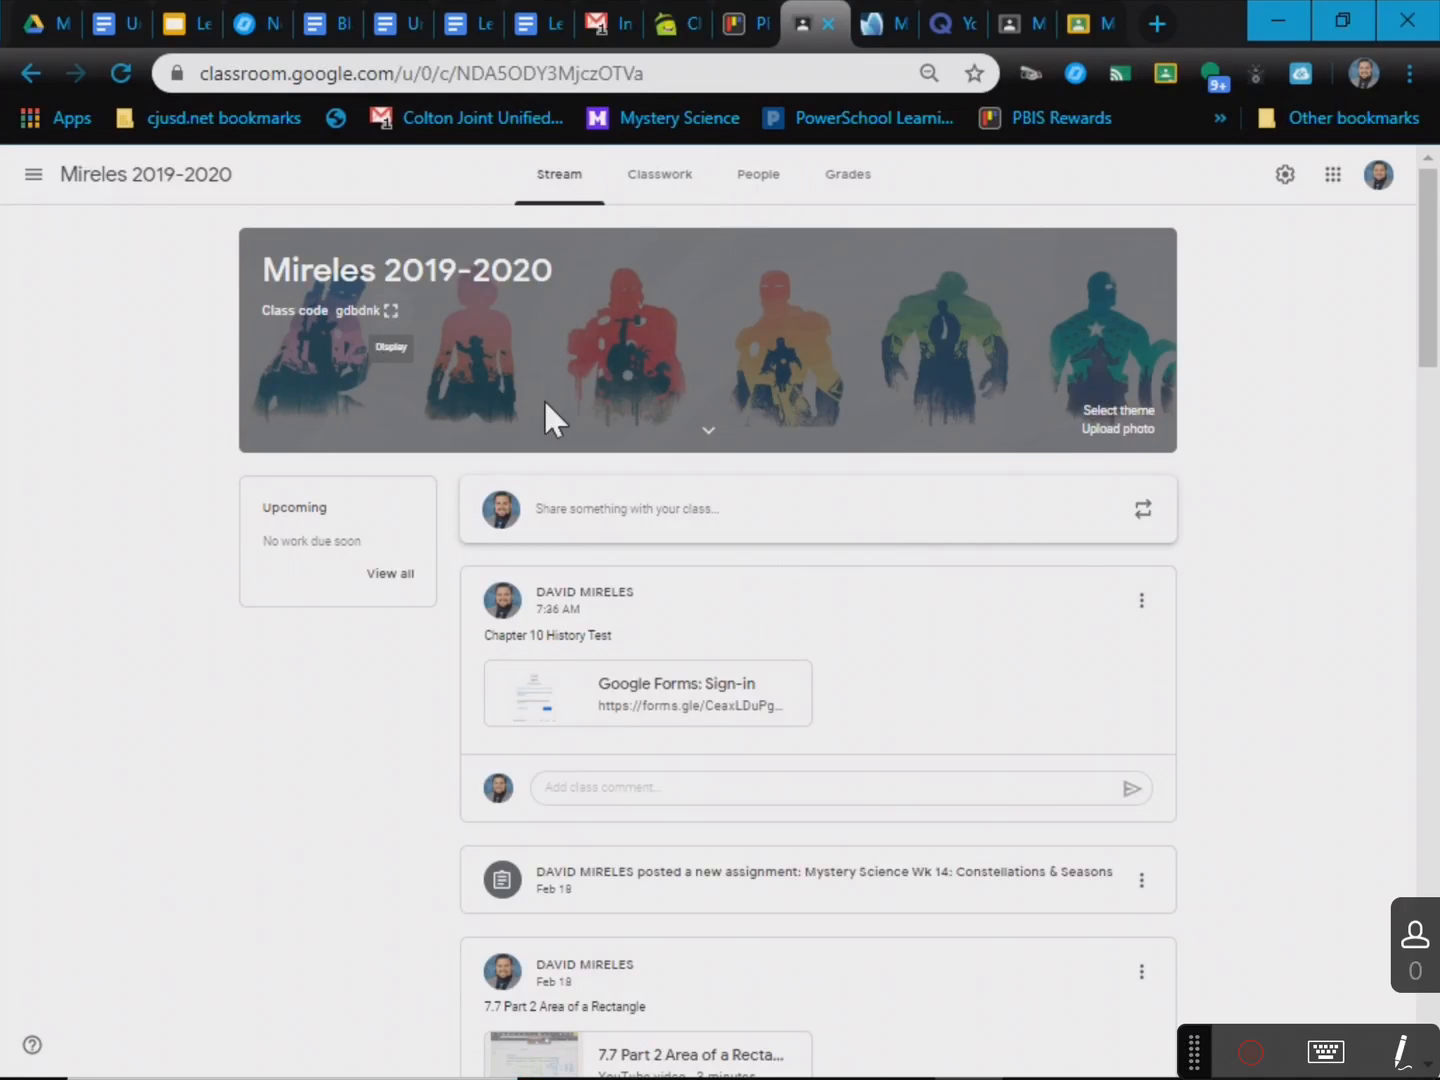
{"action": "scroll", "coordinate": [900, 620], "scroll_direction": "down", "scroll_amount": 4}
{"action": "scroll", "coordinate": [886, 631], "scroll_direction": "down", "scroll_amount": 6}
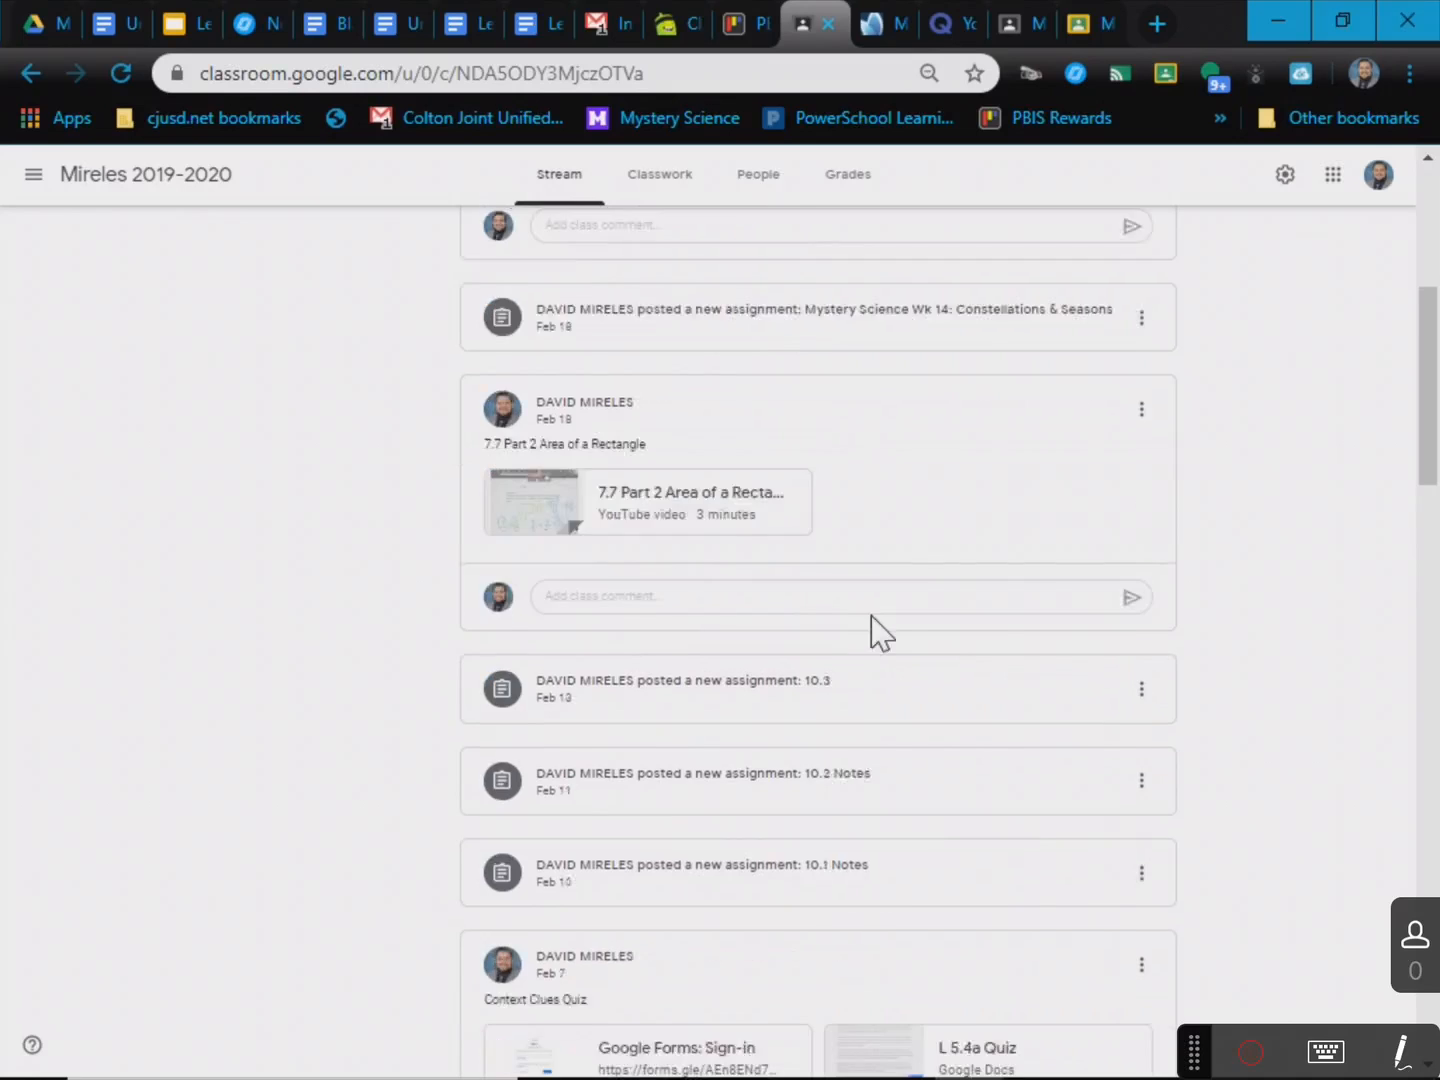
{"action": "scroll", "coordinate": [858, 630], "scroll_direction": "down", "scroll_amount": 2}
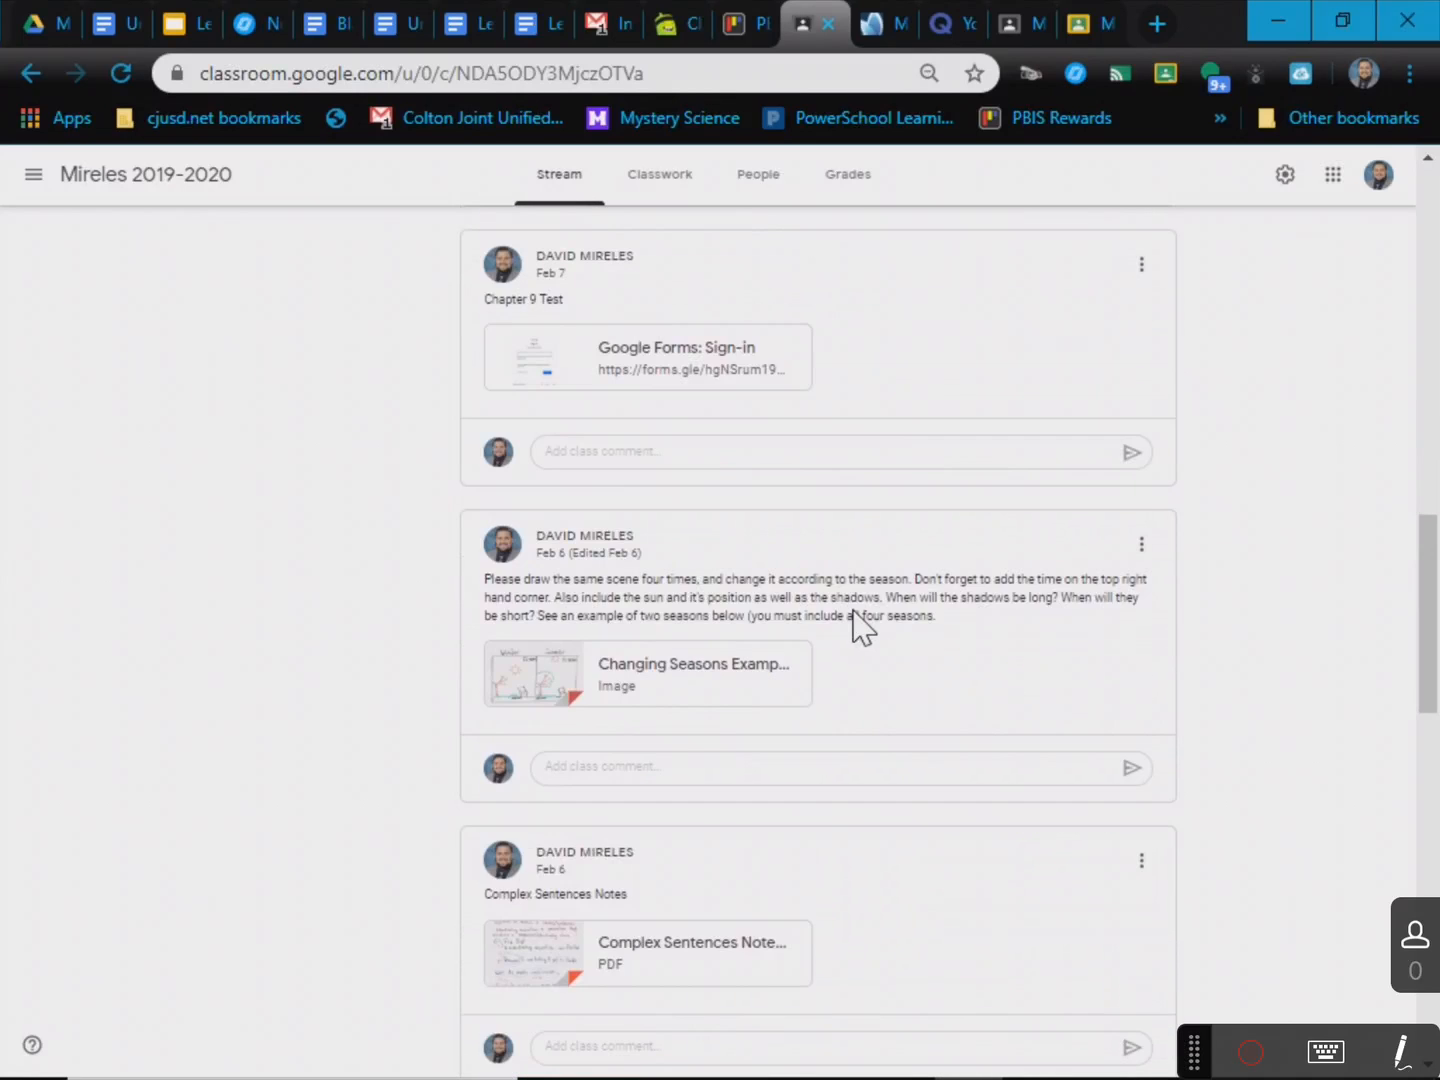
{"action": "scroll", "coordinate": [855, 627], "scroll_direction": "up", "scroll_amount": 20}
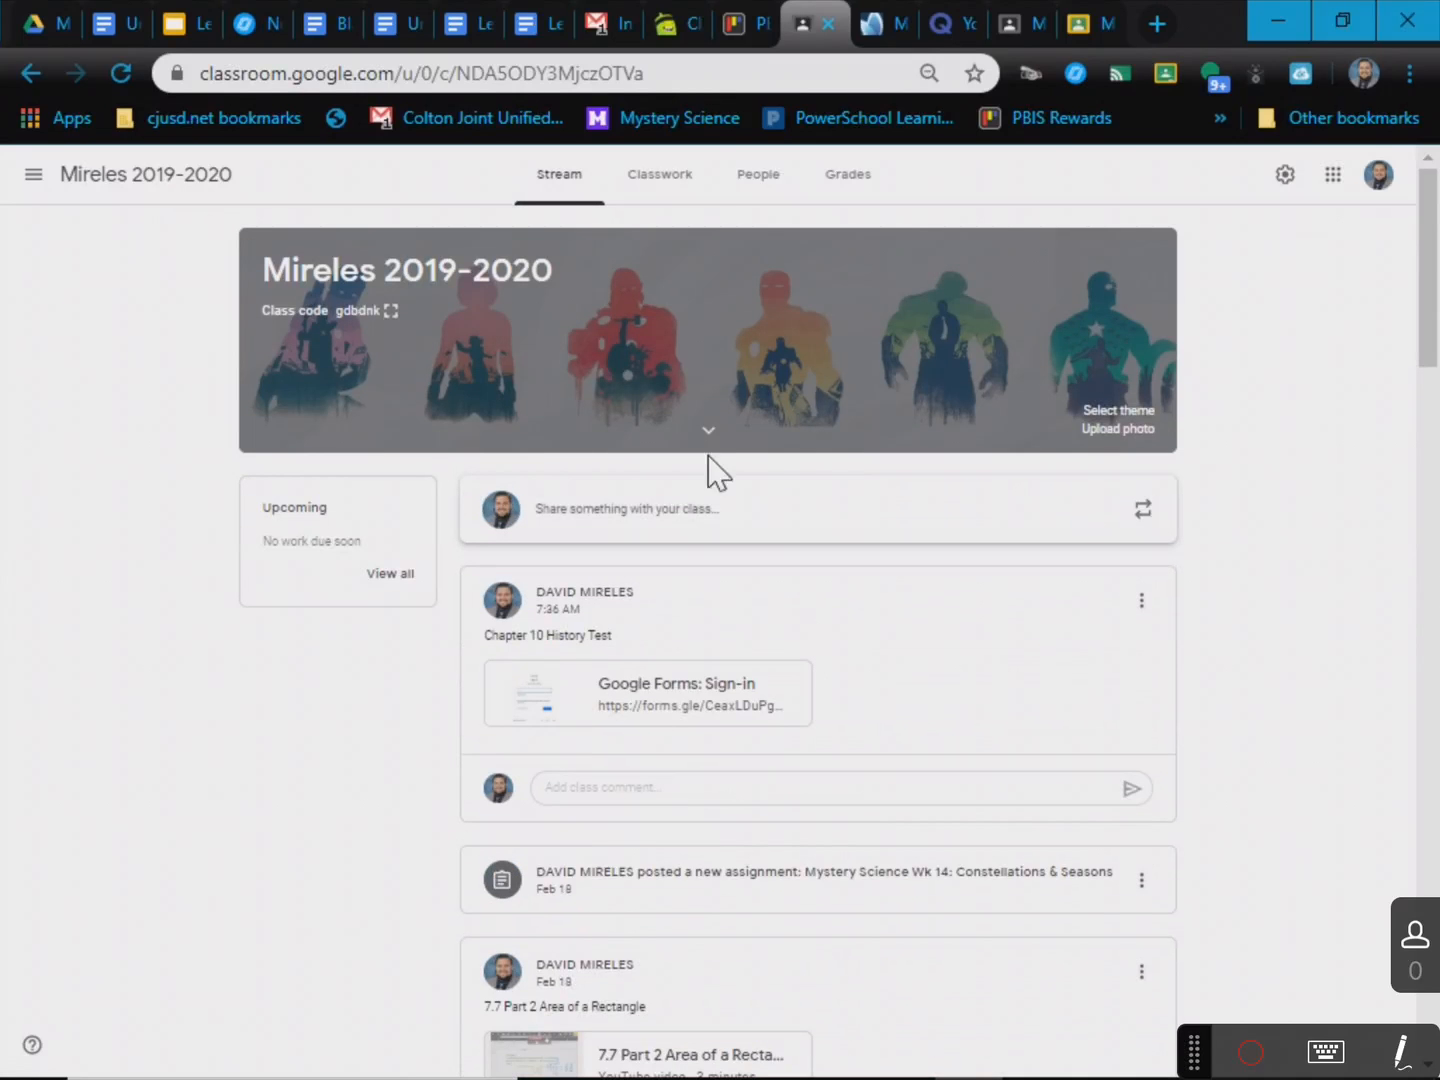
- Look over the Classwork, People and Grades pages of the class, and return to its stream
{"action": "left_click", "coordinate": [671, 190]}
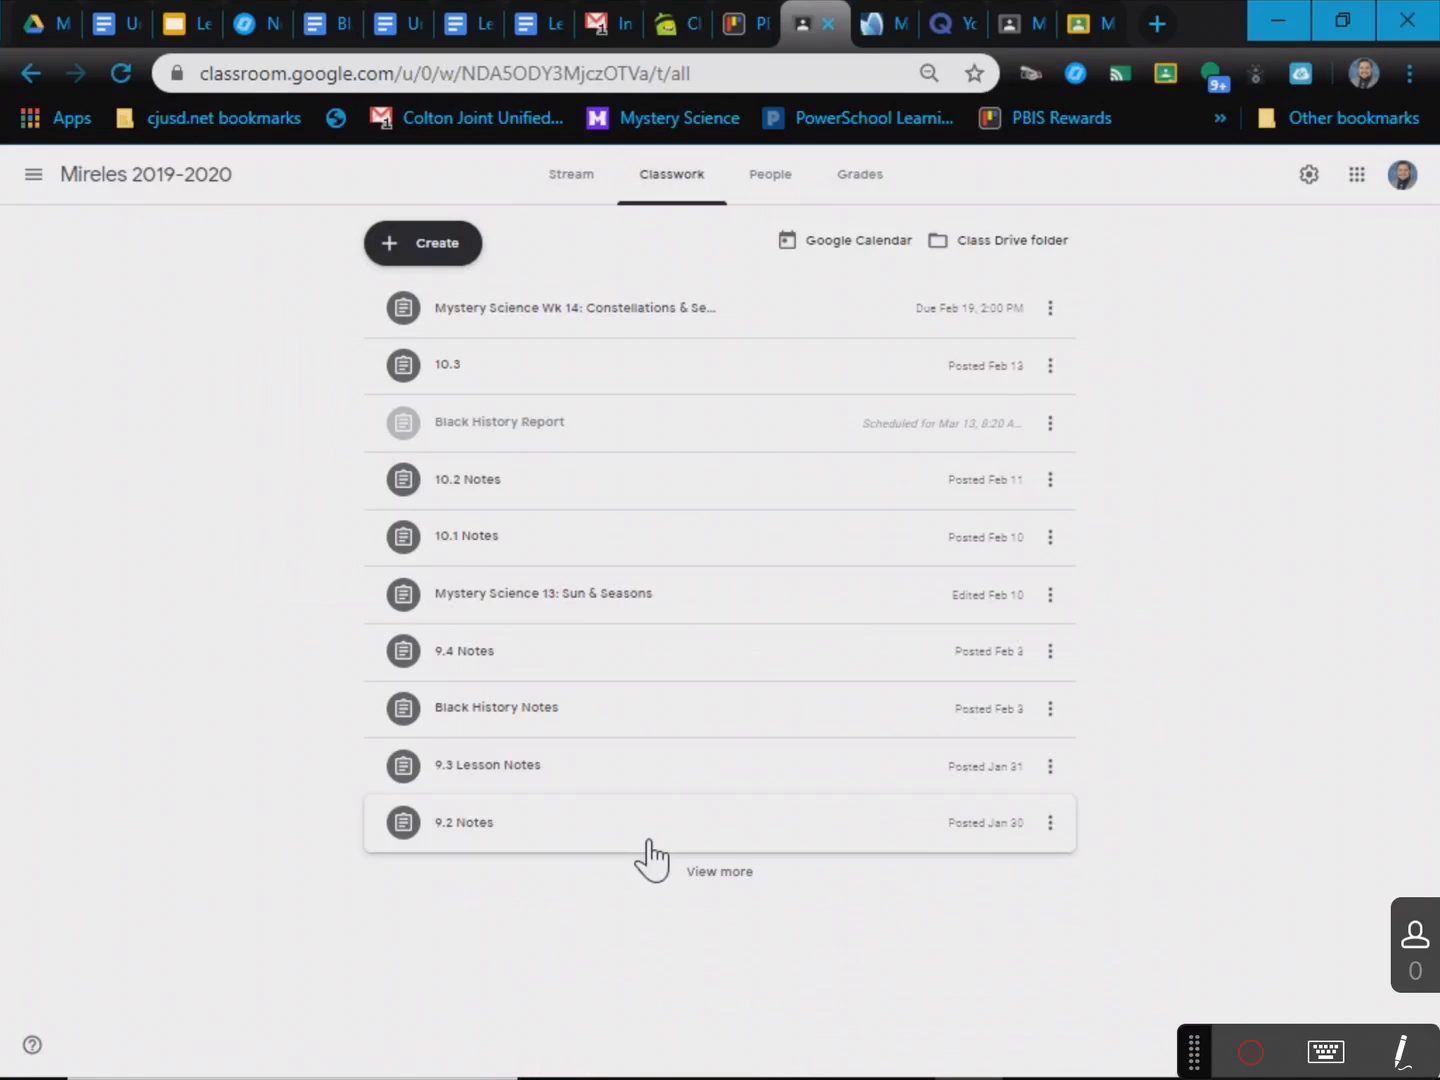
{"action": "left_click", "coordinate": [780, 186]}
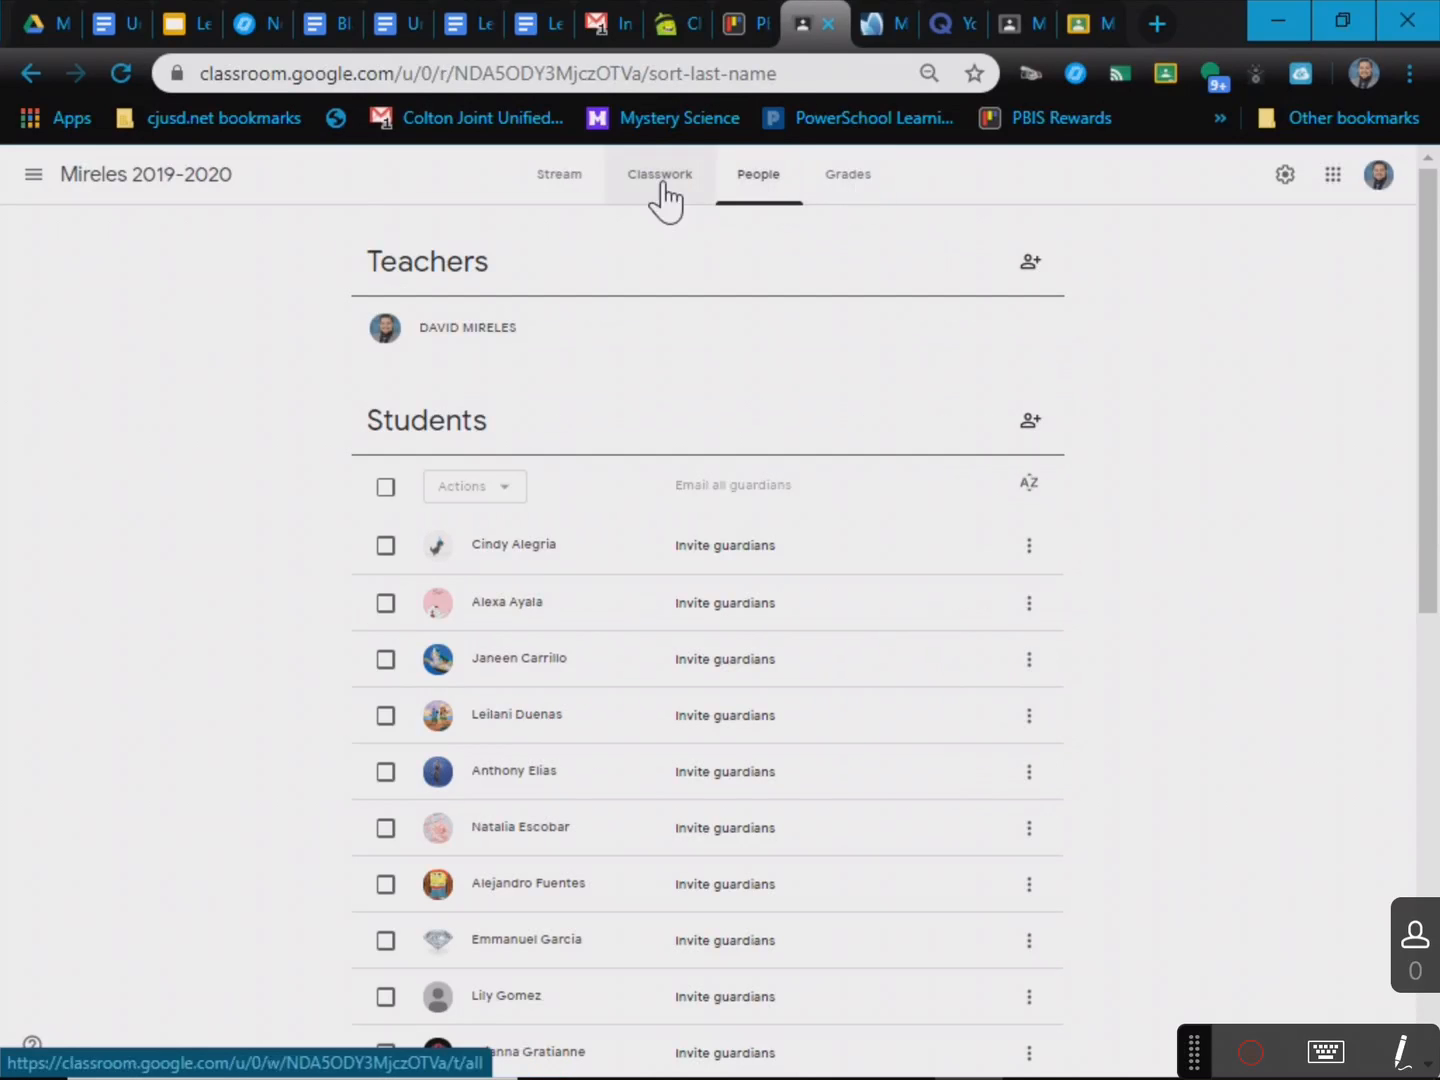
{"action": "left_click", "coordinate": [830, 202]}
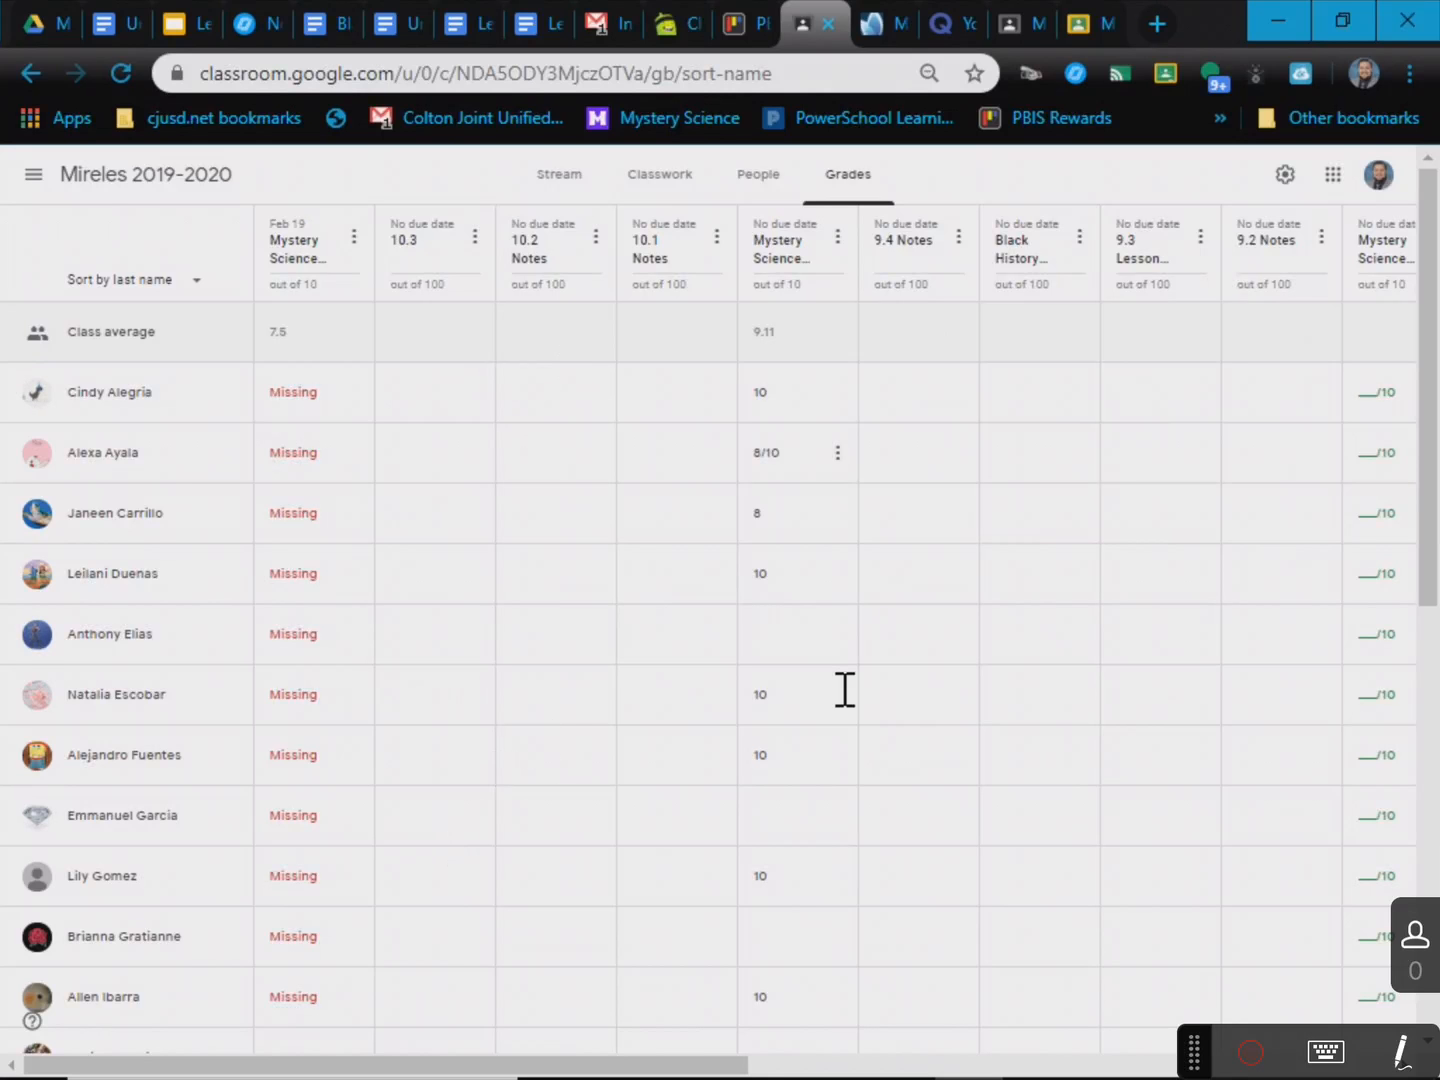
{"action": "left_click", "coordinate": [87, 178]}
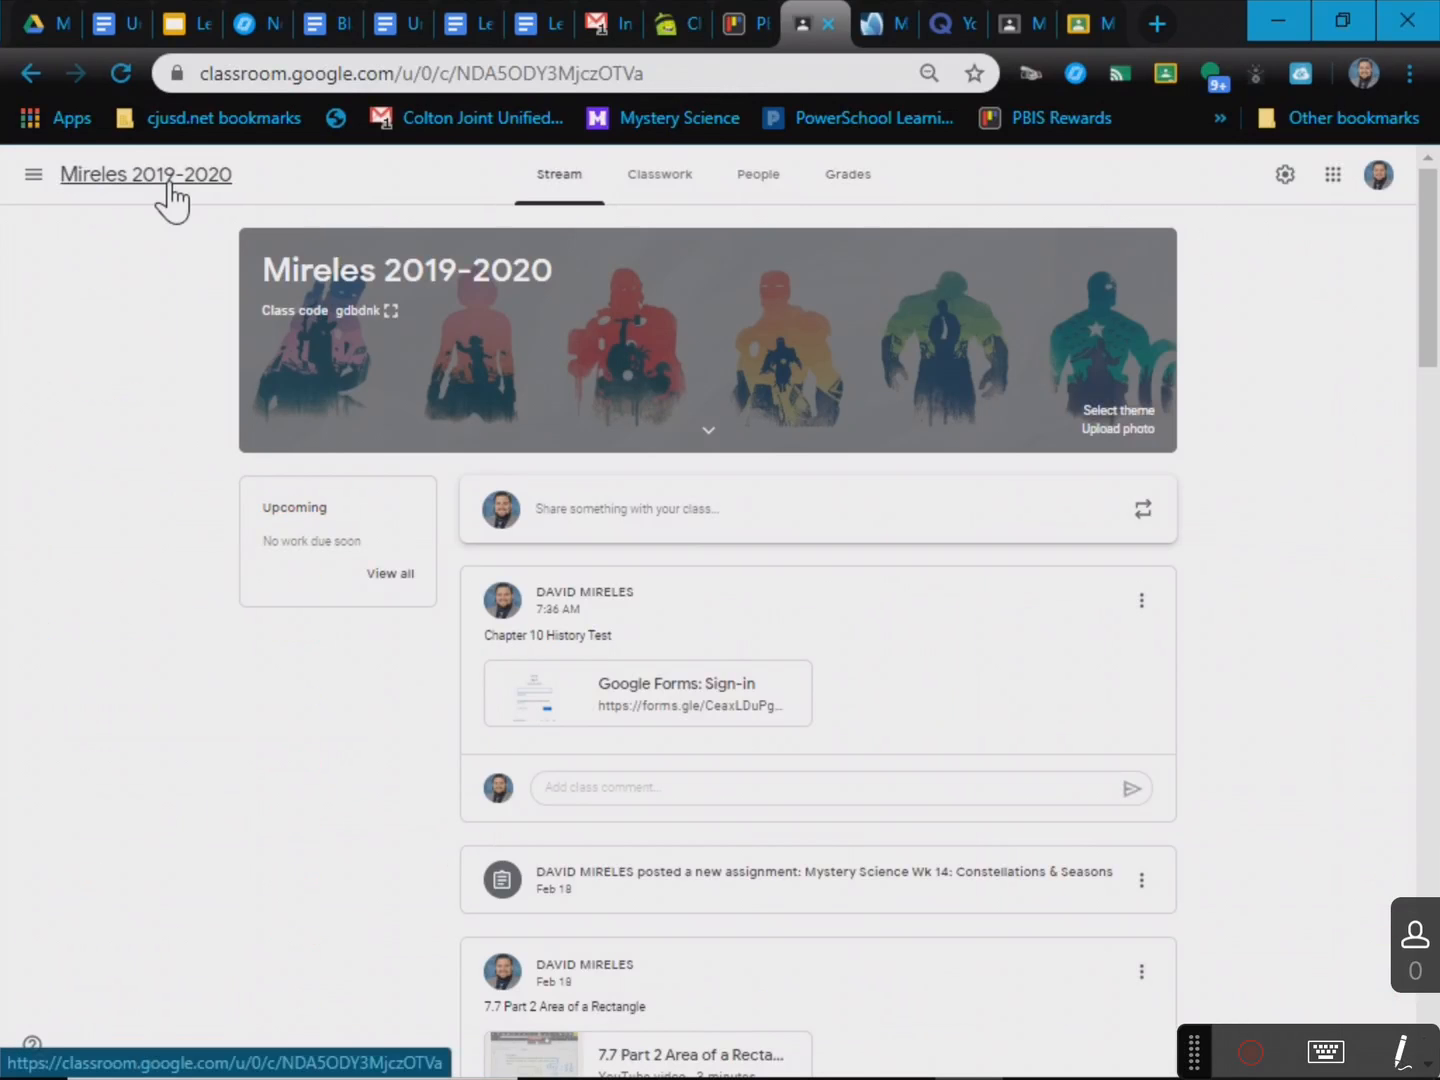
- Start a class announcement addressed to all students with the text "Math Video"
{"action": "left_click", "coordinate": [723, 512]}
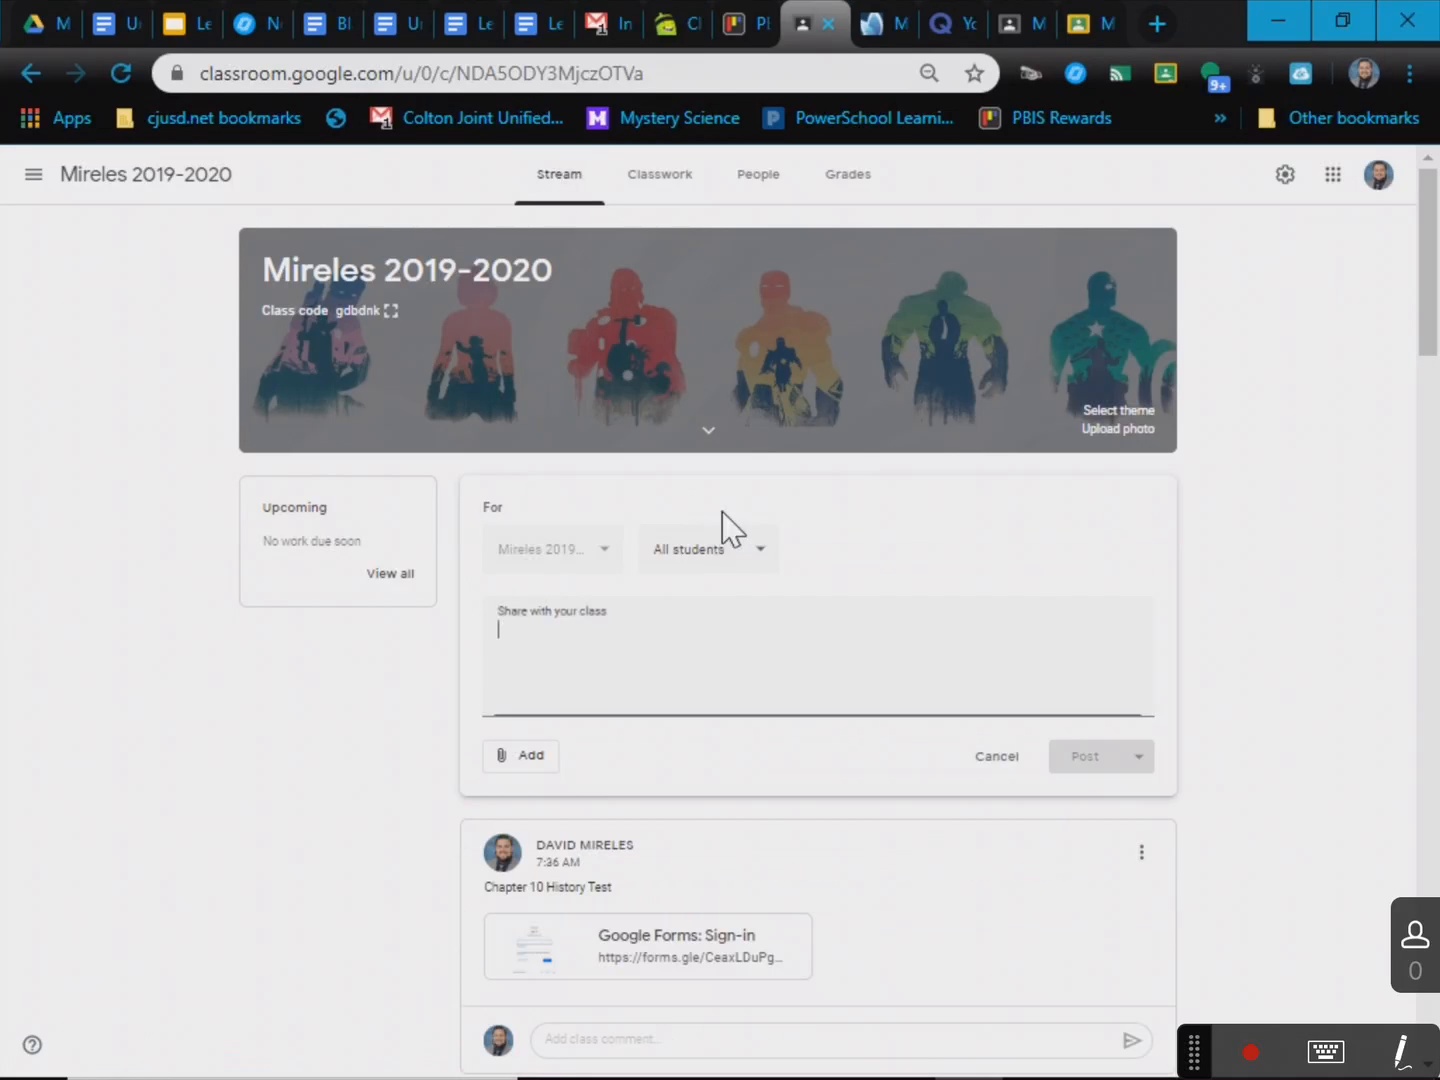
{"action": "left_click", "coordinate": [720, 568]}
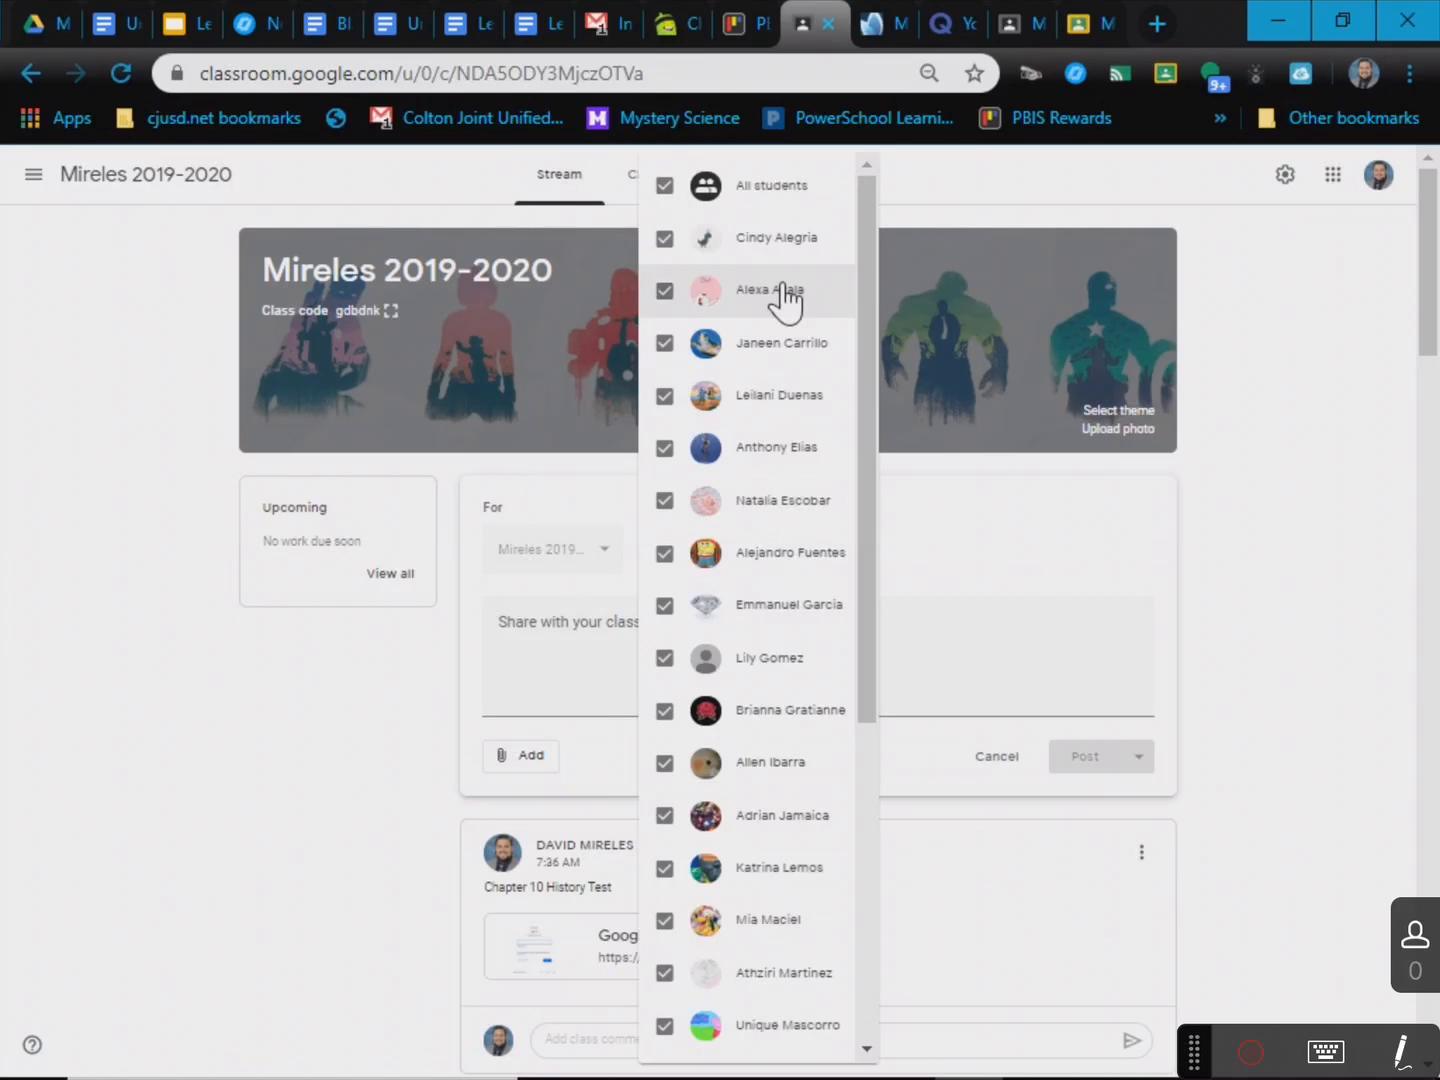
{"action": "left_click", "coordinate": [950, 649]}
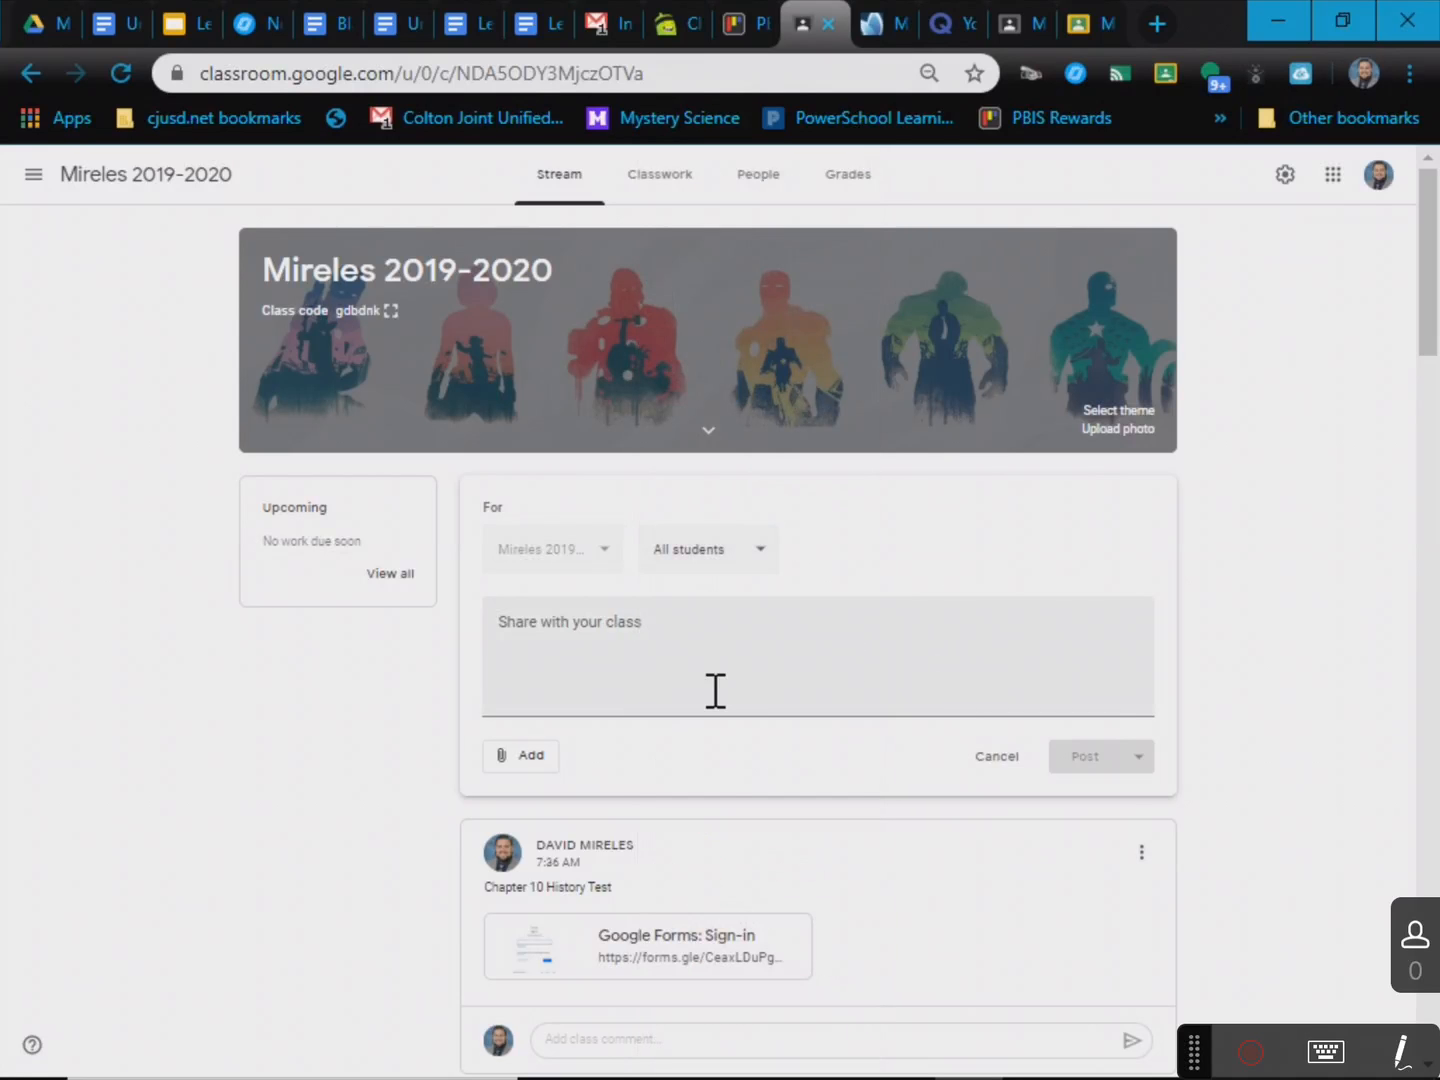
{"action": "left_click", "coordinate": [672, 665]}
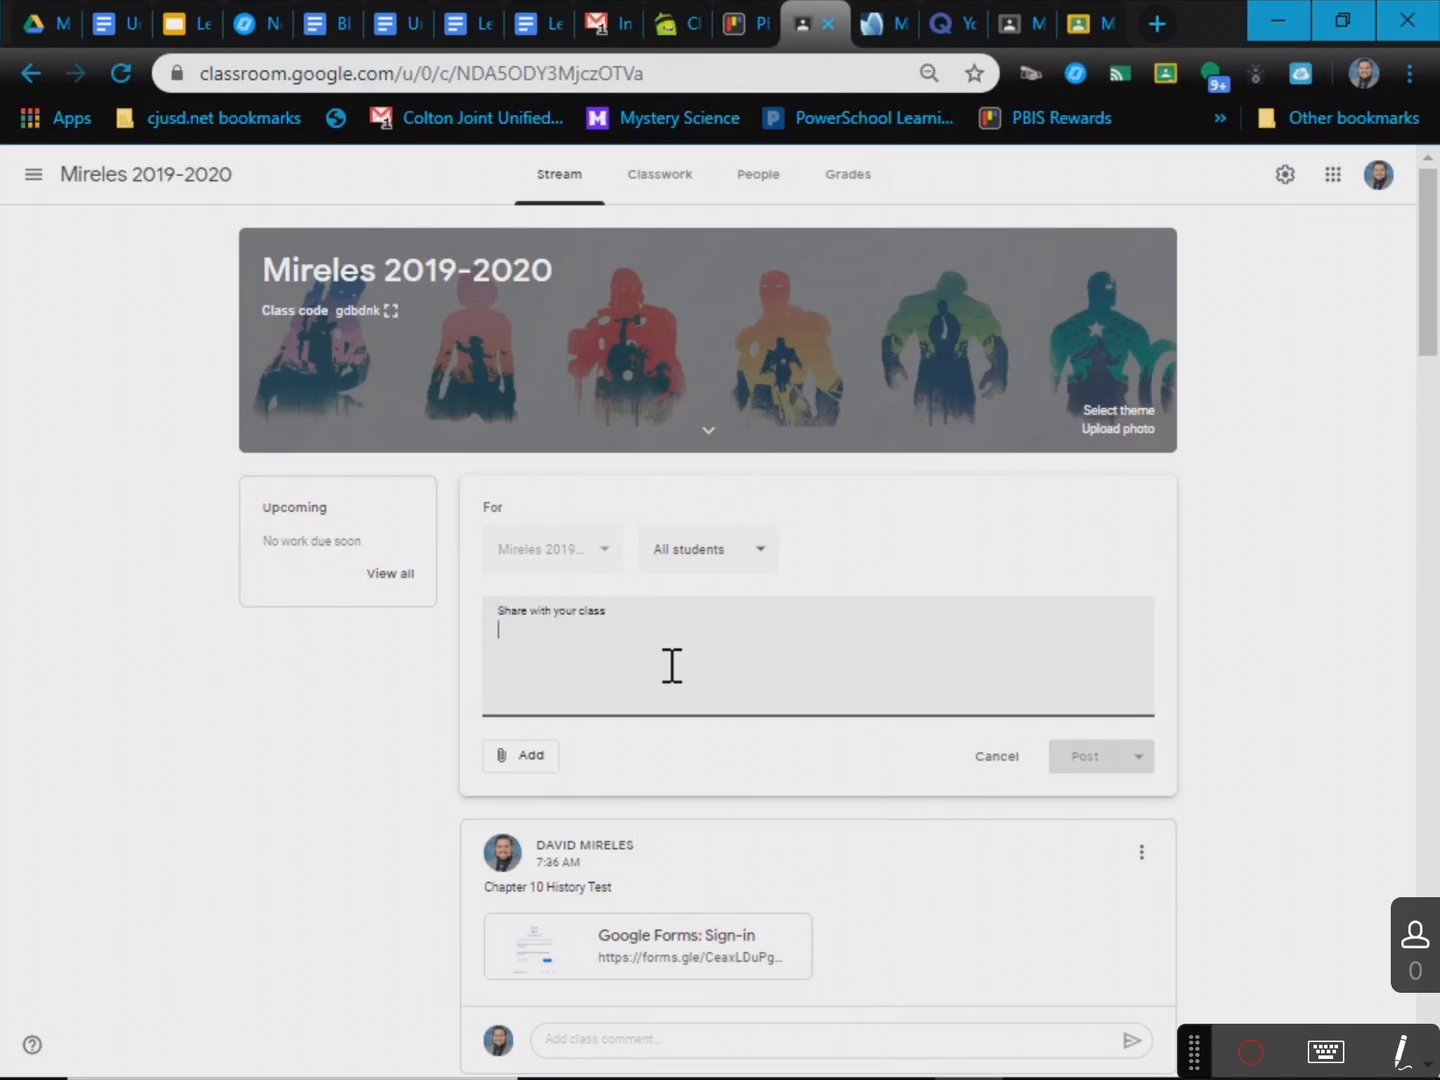
{"action": "type", "text": "Math Video"}
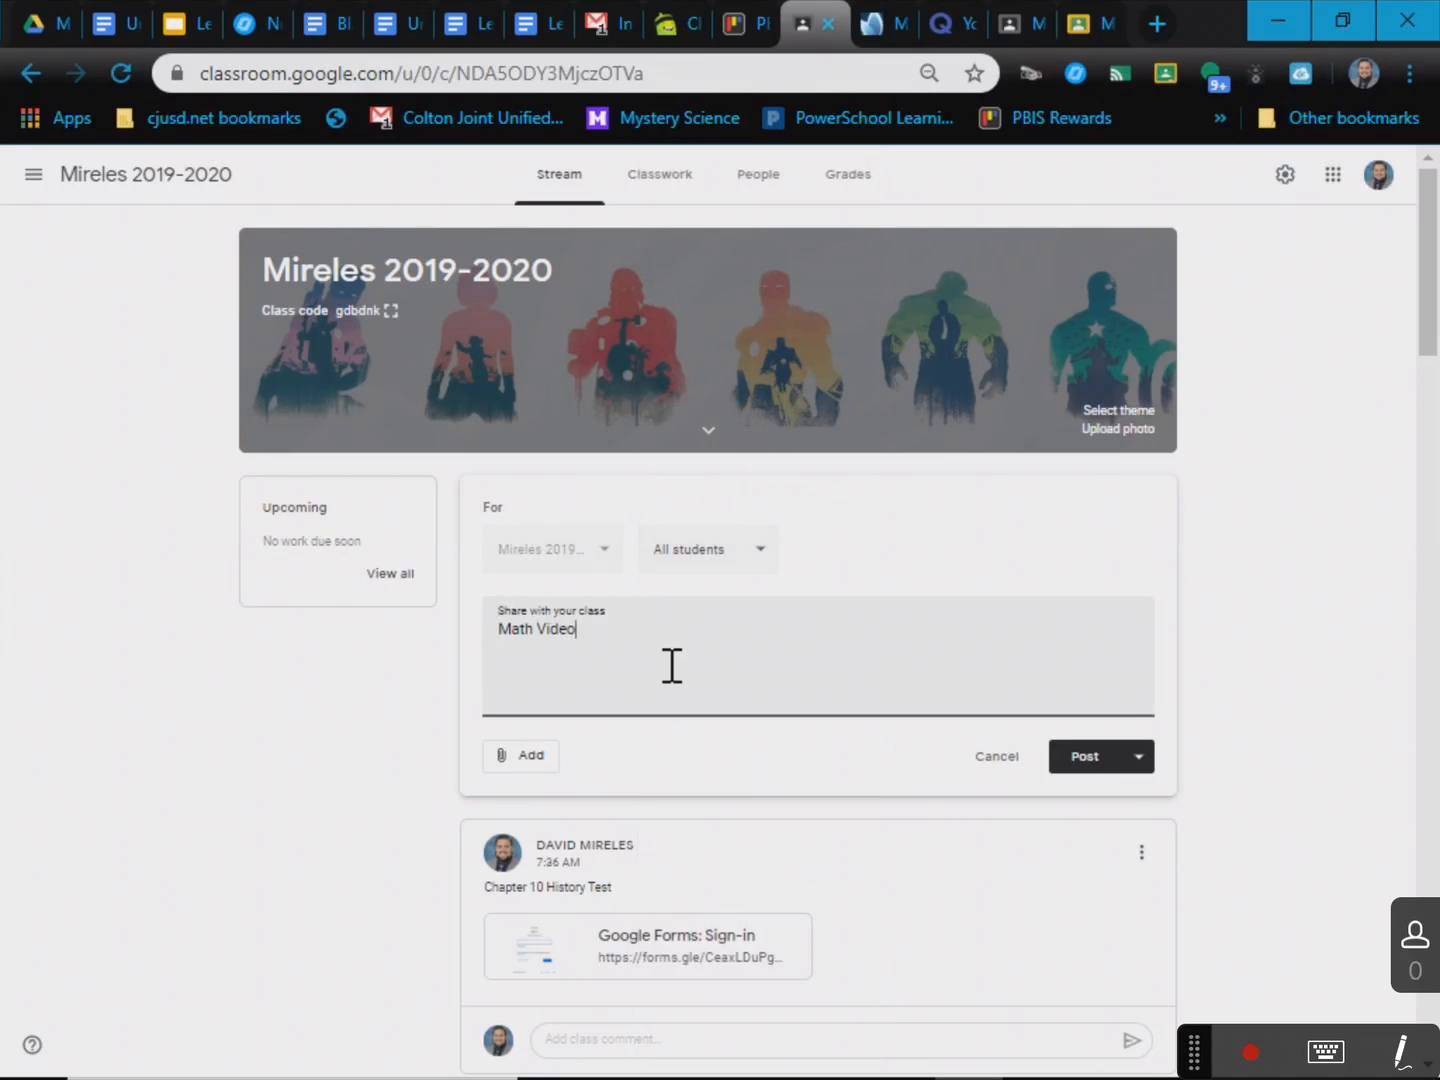
- Look at the announcement's attachment options and the YouTube video search without attaching anything
{"action": "left_click", "coordinate": [511, 762]}
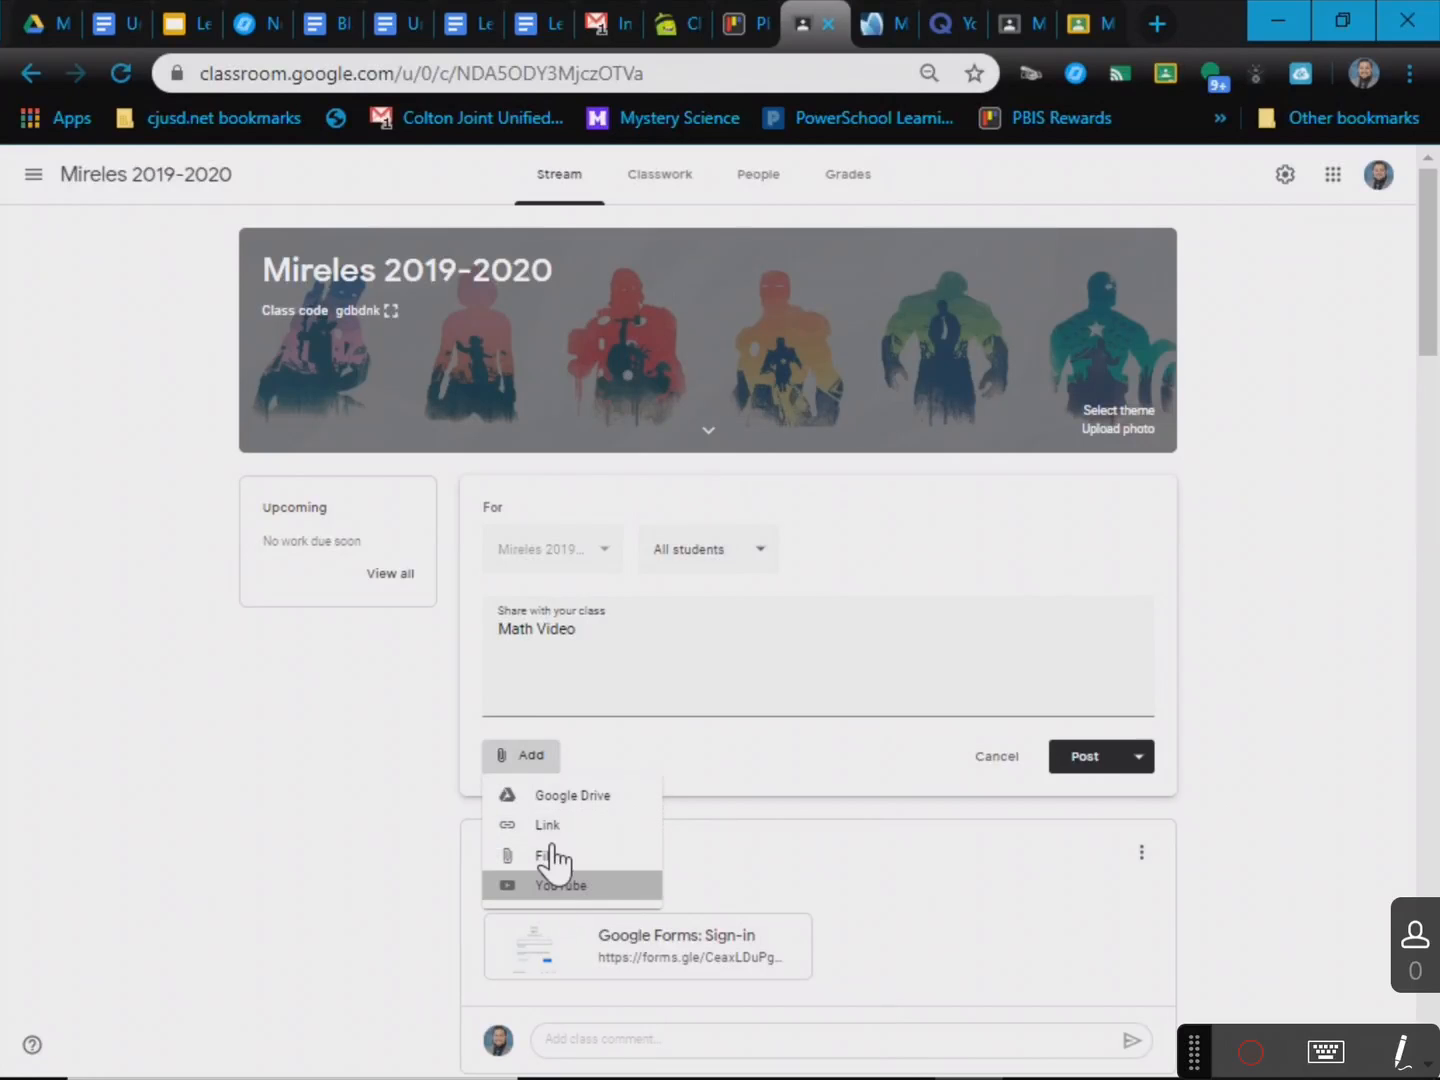
{"action": "left_click", "coordinate": [554, 883]}
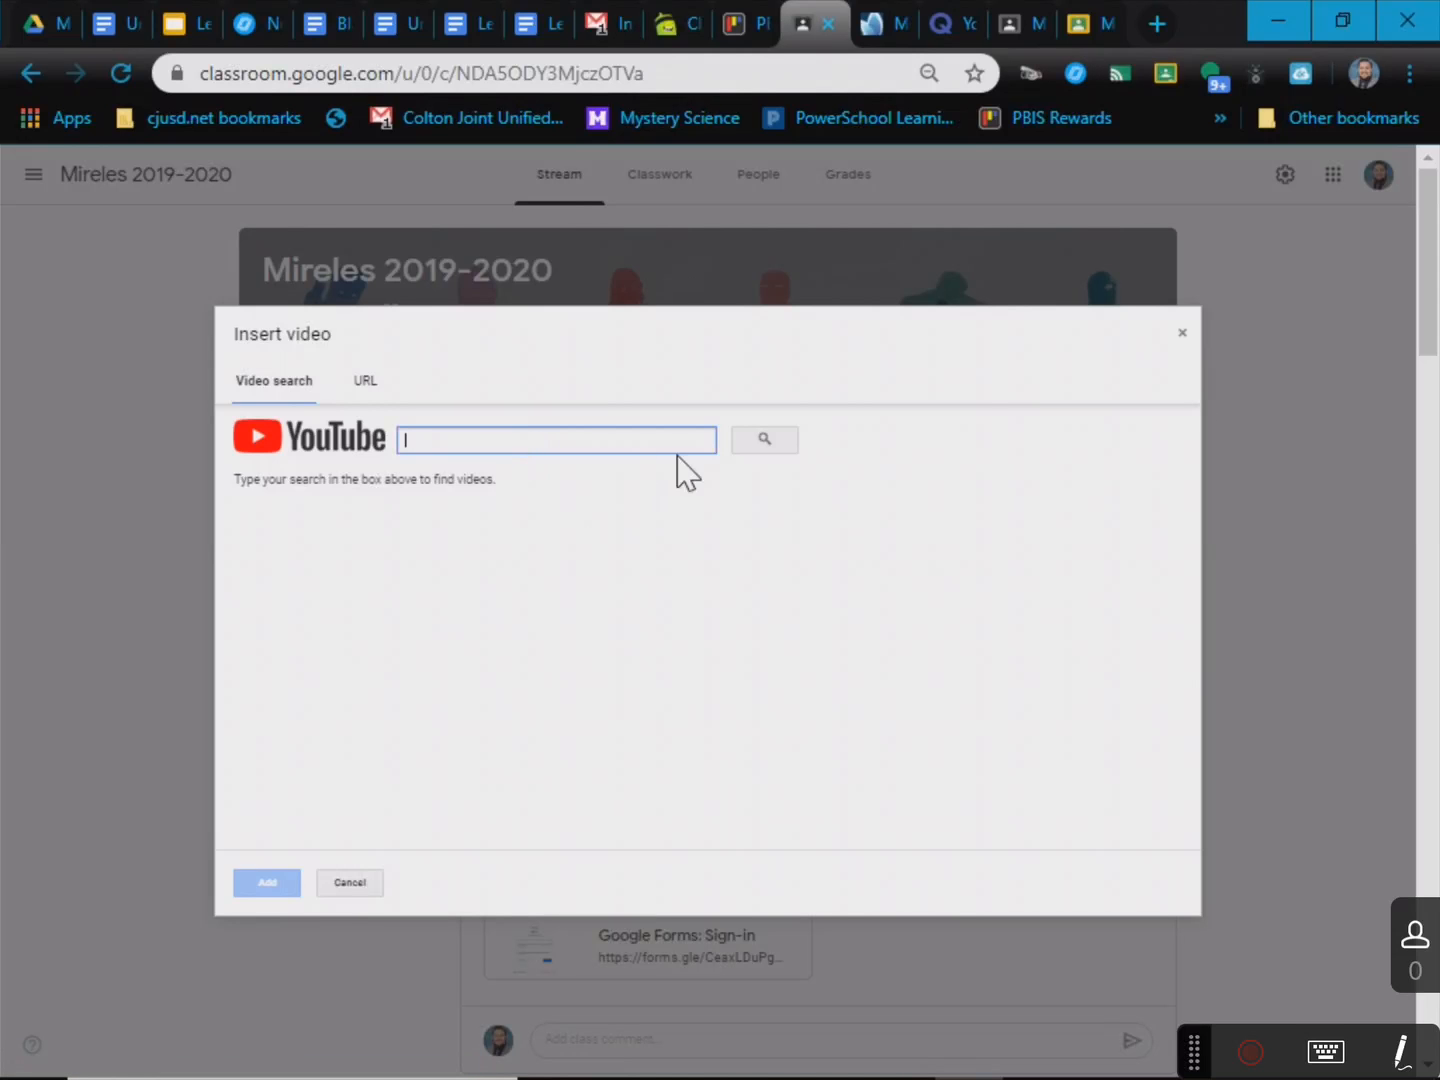
{"action": "left_click", "coordinate": [345, 882]}
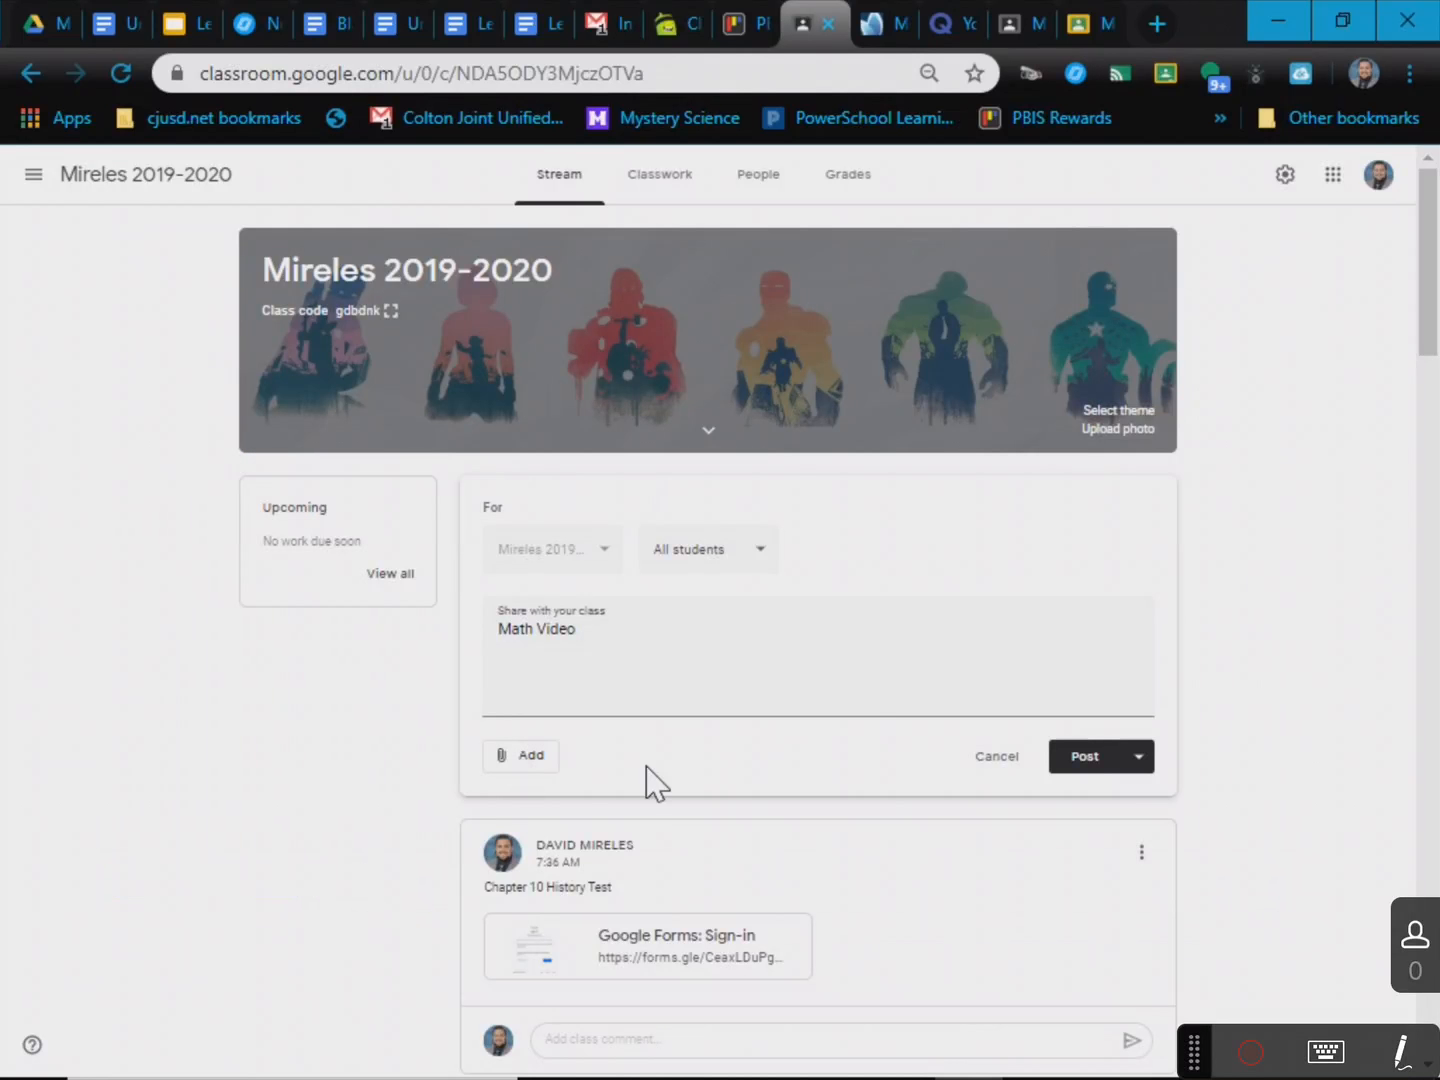
- Schedule the "Math Video" announcement for Feb 24, 2020 at 9:15 AM
{"action": "left_click", "coordinate": [1139, 758]}
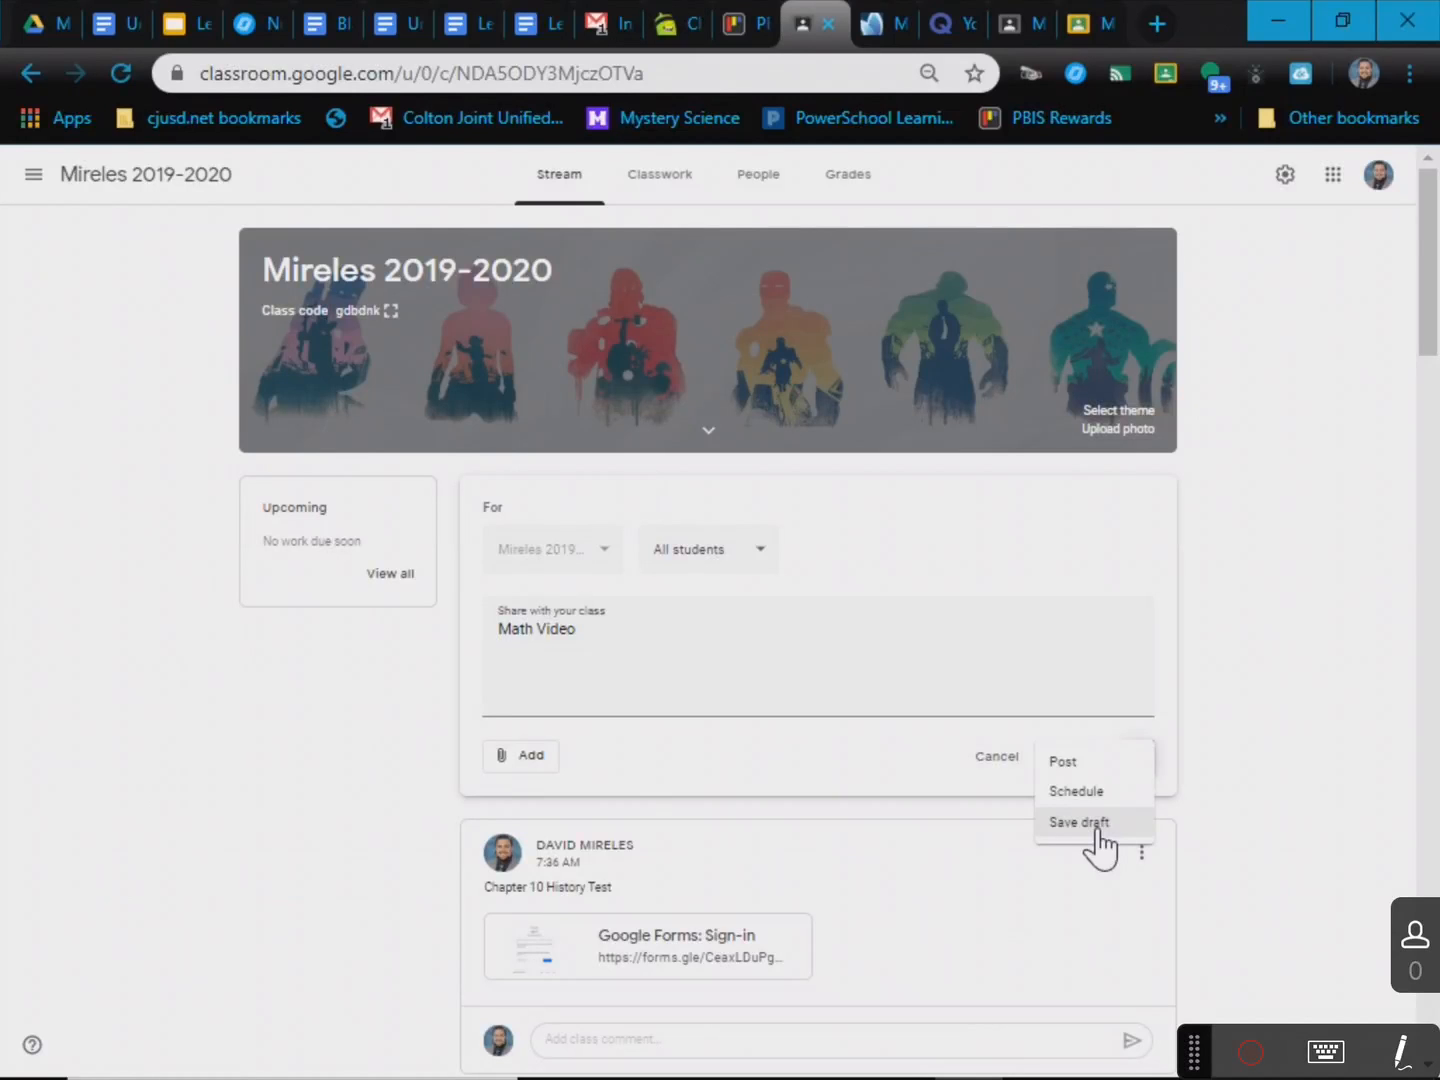
{"action": "left_click", "coordinate": [1080, 790]}
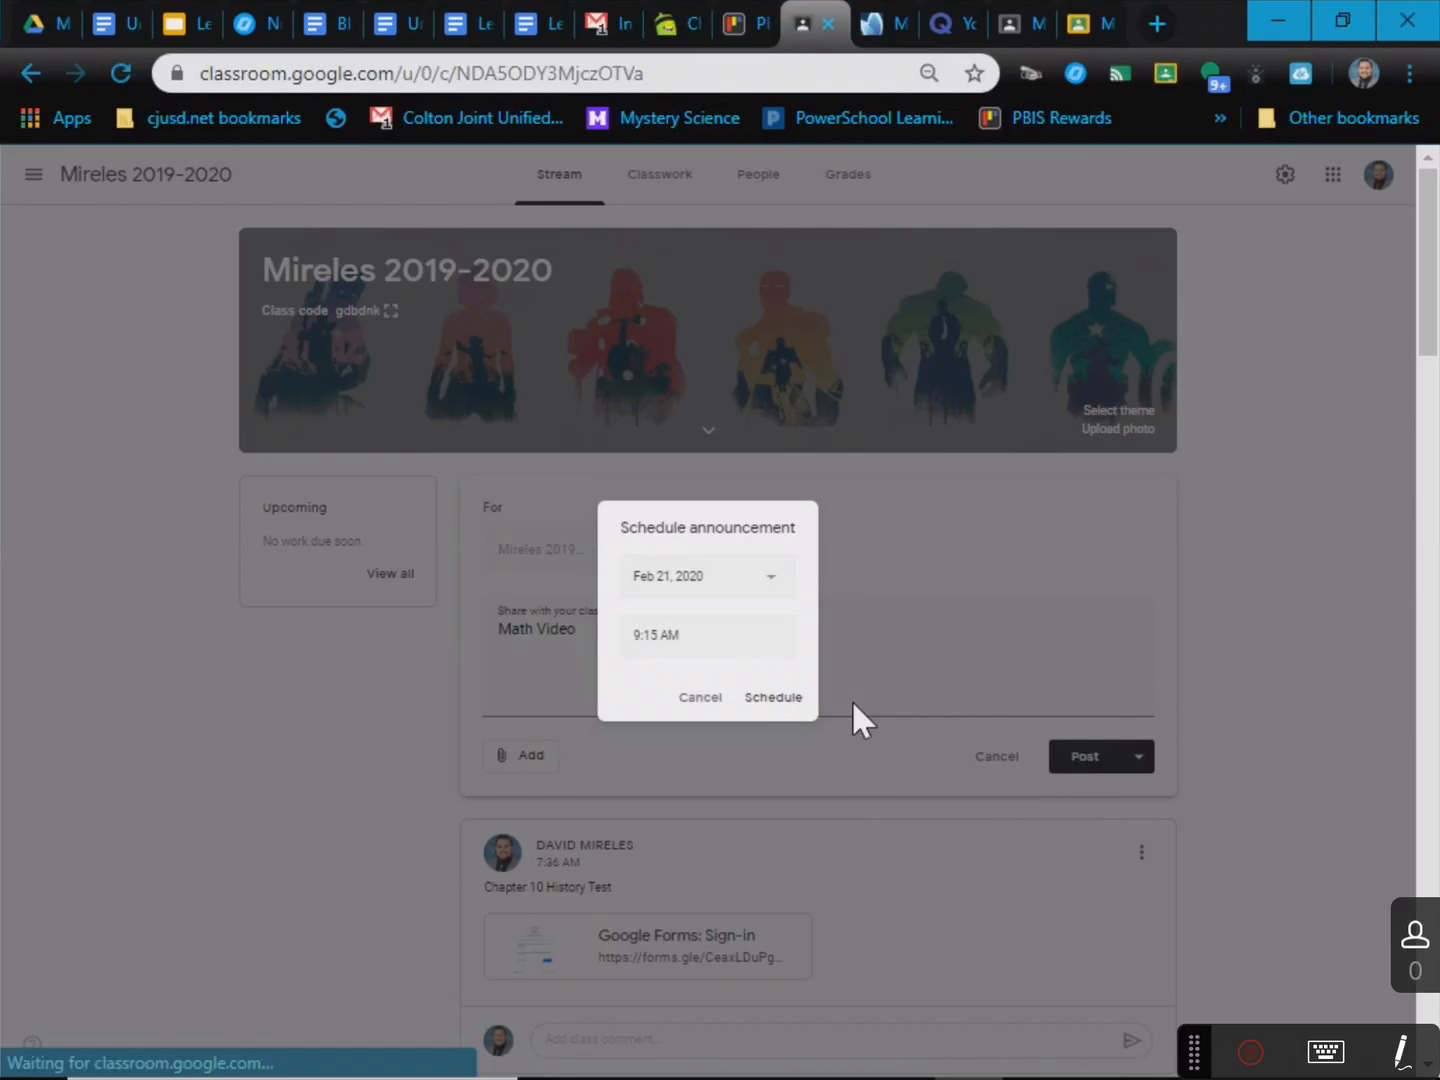
{"action": "left_click", "coordinate": [758, 582]}
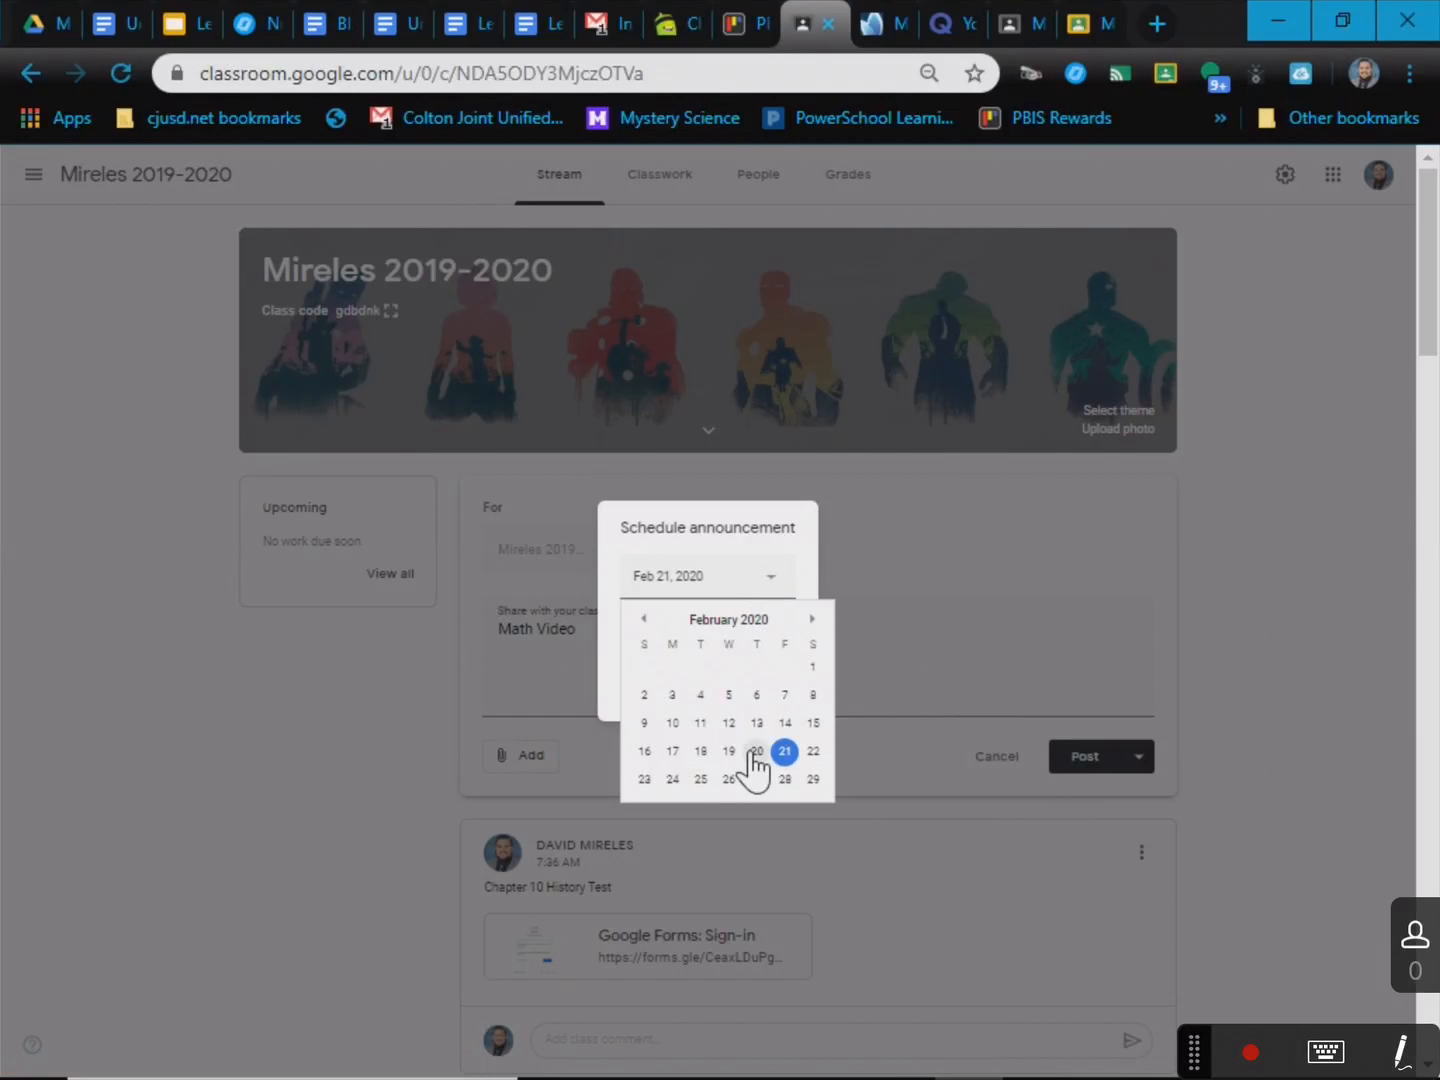
{"action": "left_click", "coordinate": [668, 779]}
{"action": "left_click", "coordinate": [769, 697]}
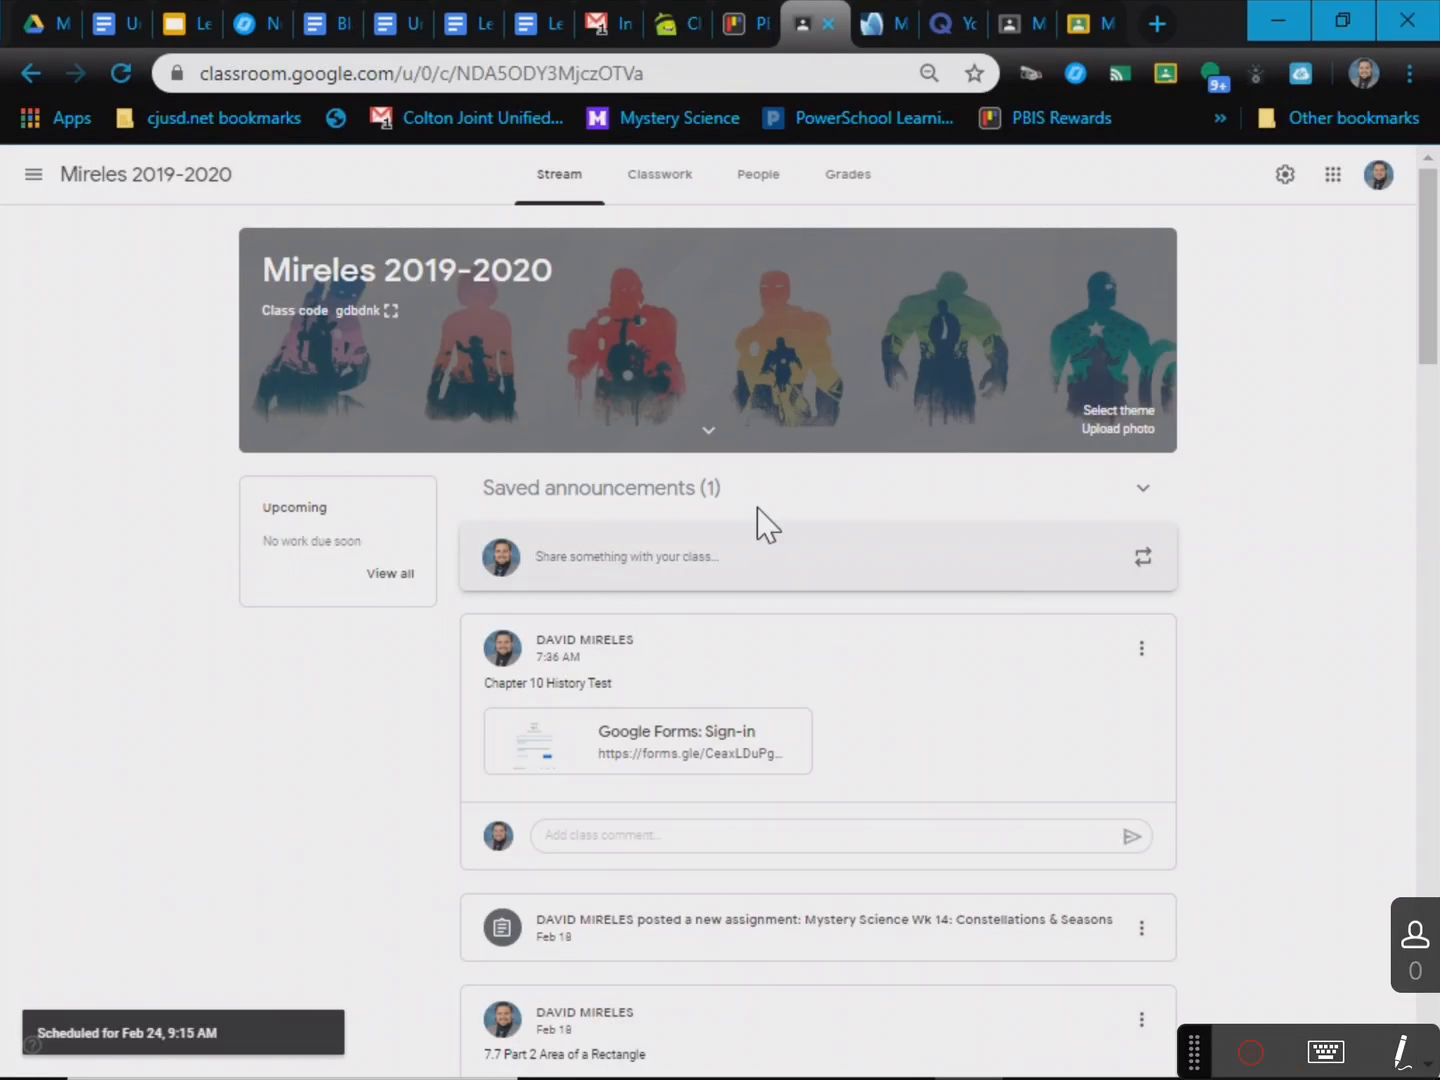
- Expand the saved announcements, open the scheduled "Math Video" announcement to review its details, and close it
{"action": "left_click", "coordinate": [680, 494]}
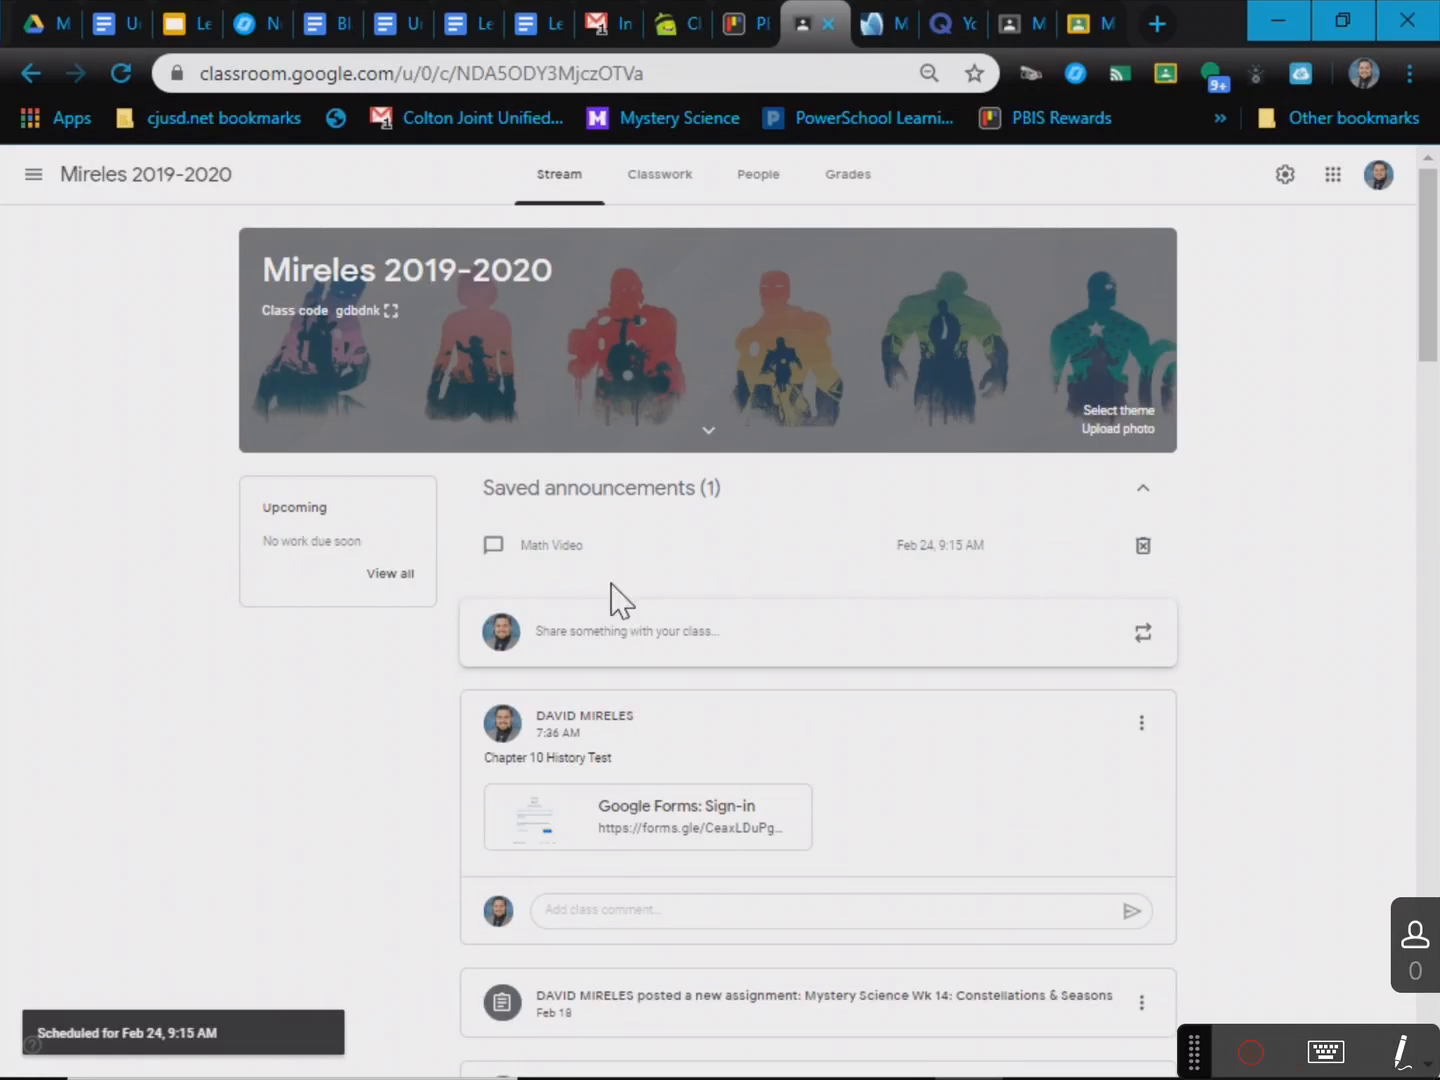
{"action": "left_click", "coordinate": [648, 563]}
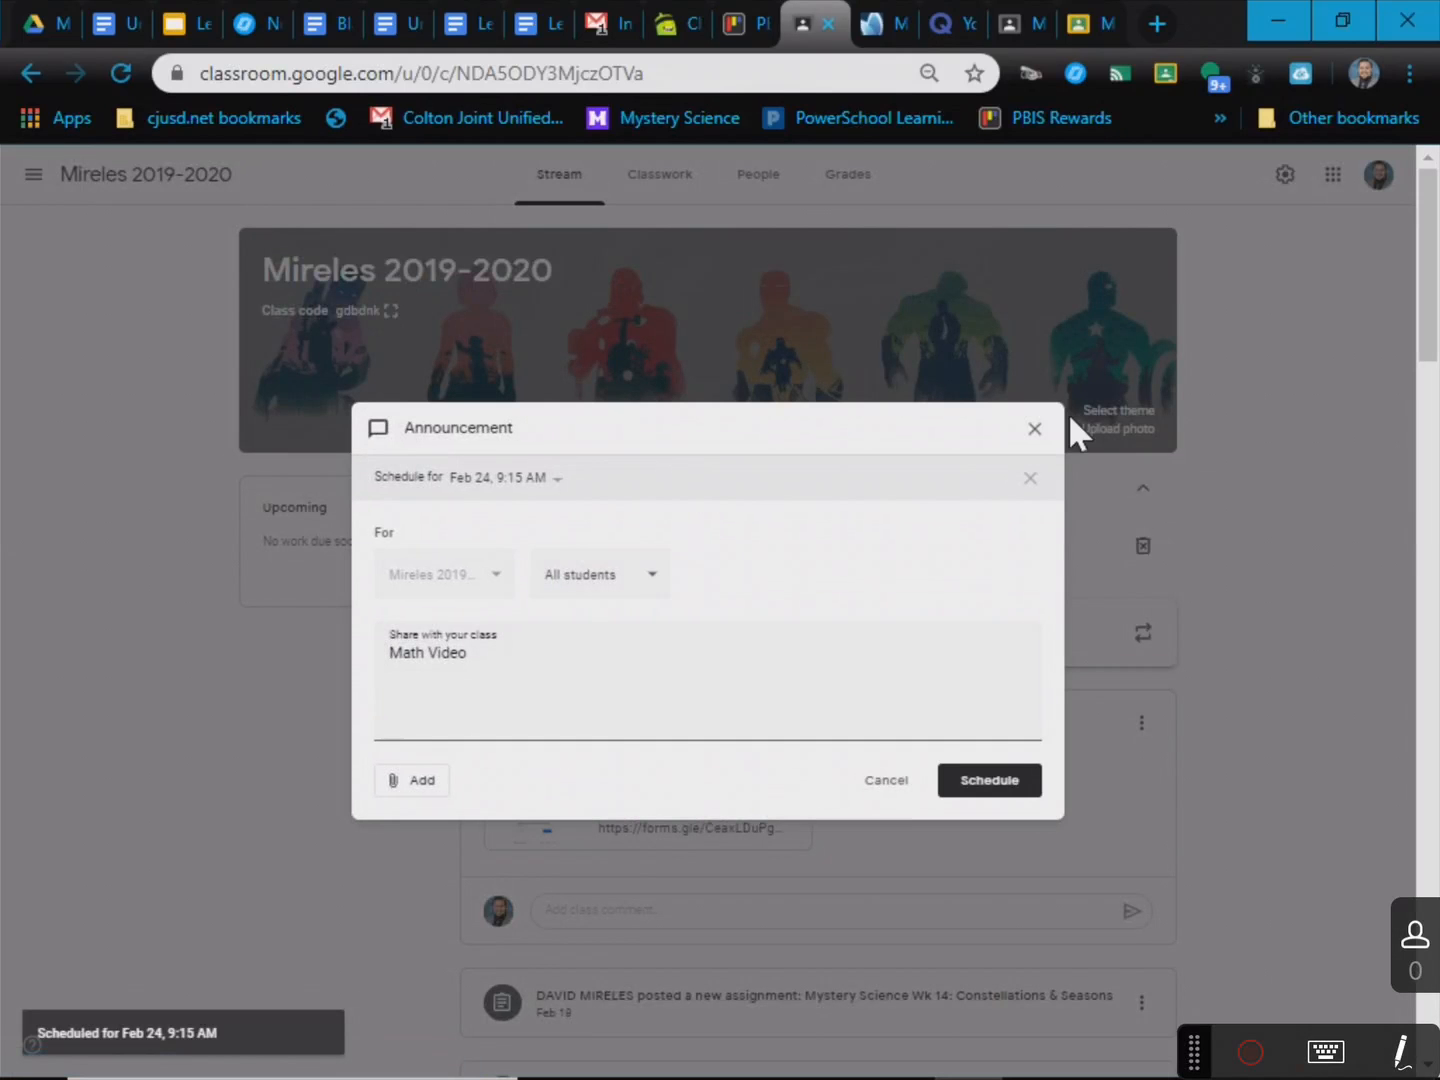
{"action": "left_click", "coordinate": [945, 775]}
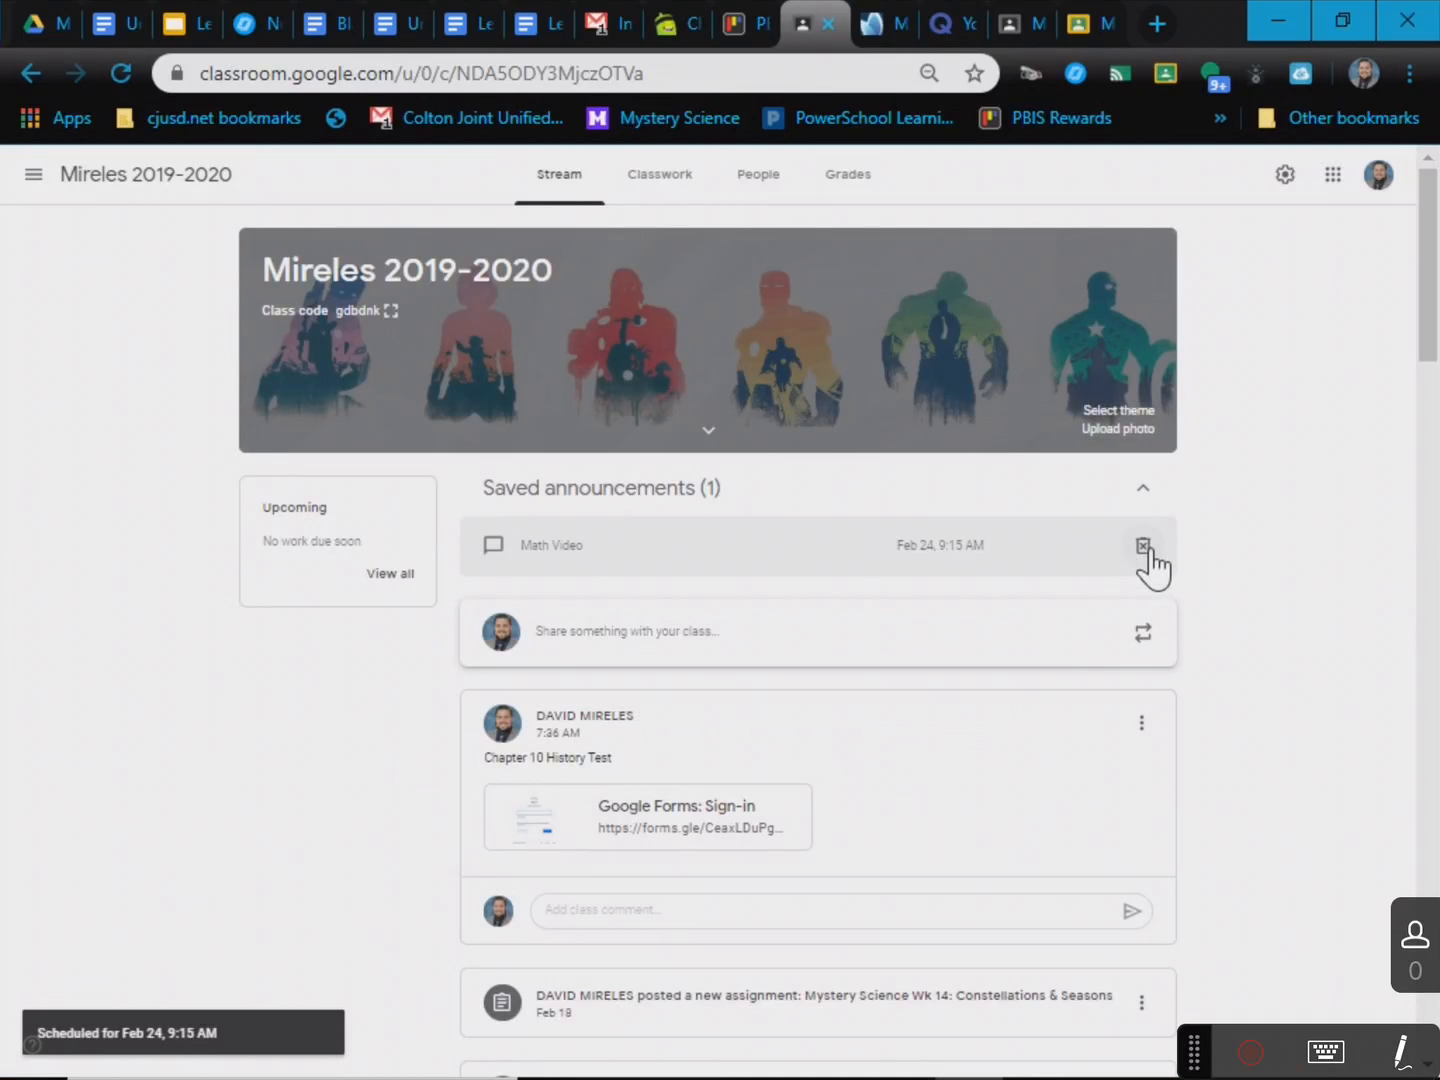
- Delete the scheduled "Math Video" announcement and open the class's Classwork page
{"action": "left_click", "coordinate": [1143, 546]}
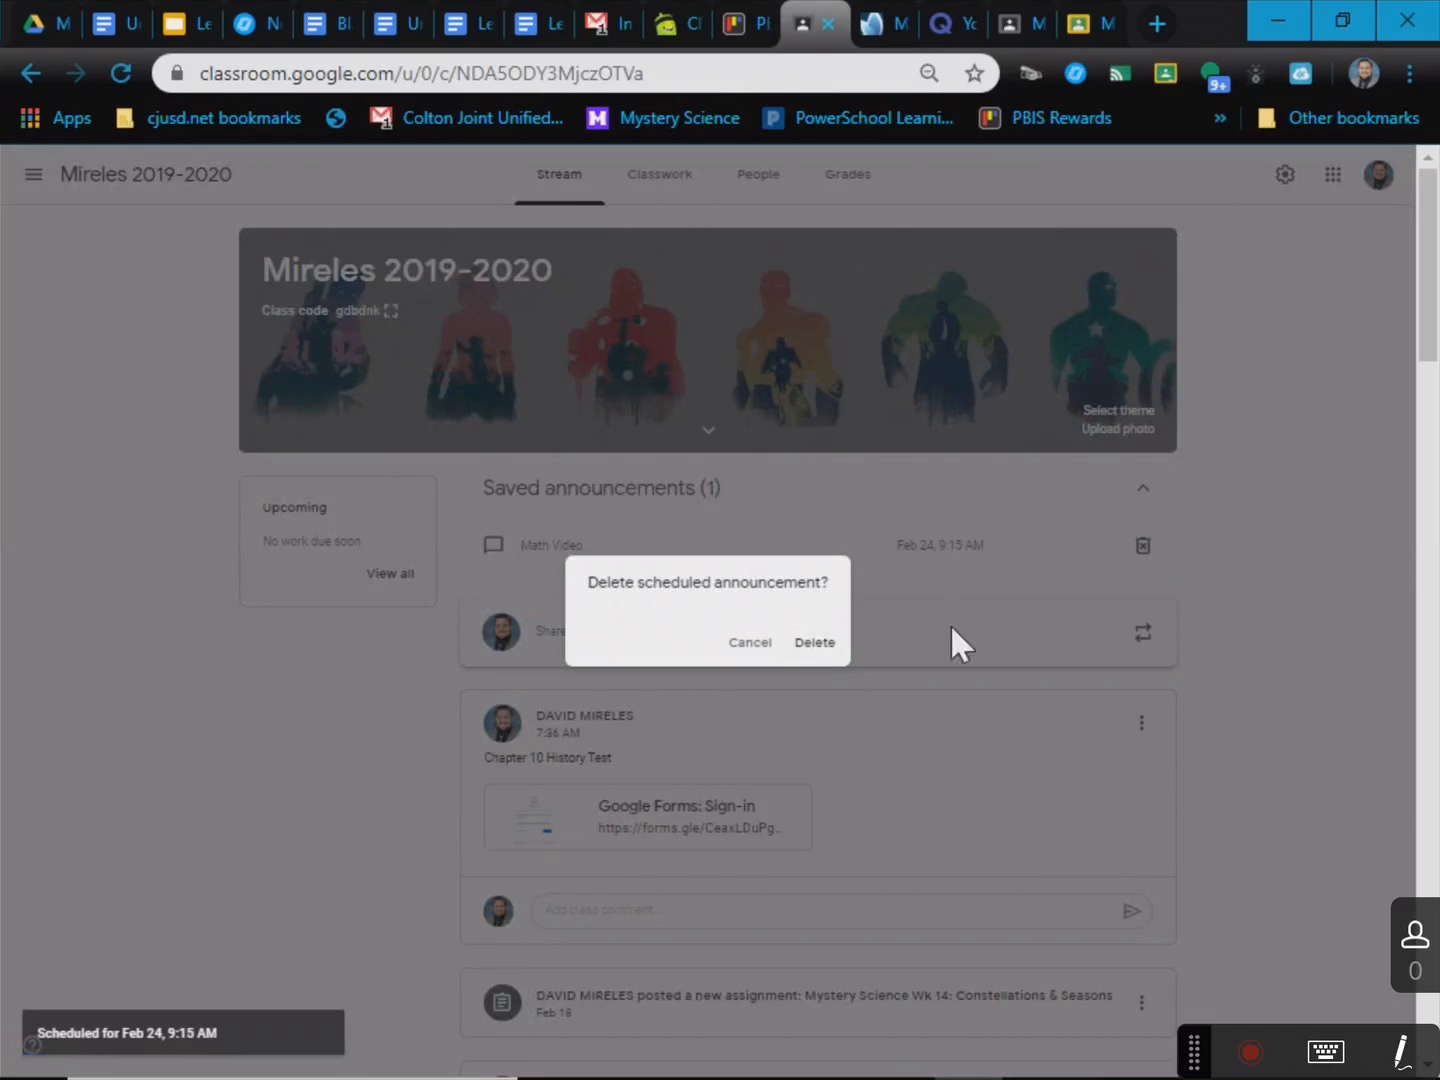
{"action": "left_click", "coordinate": [818, 645]}
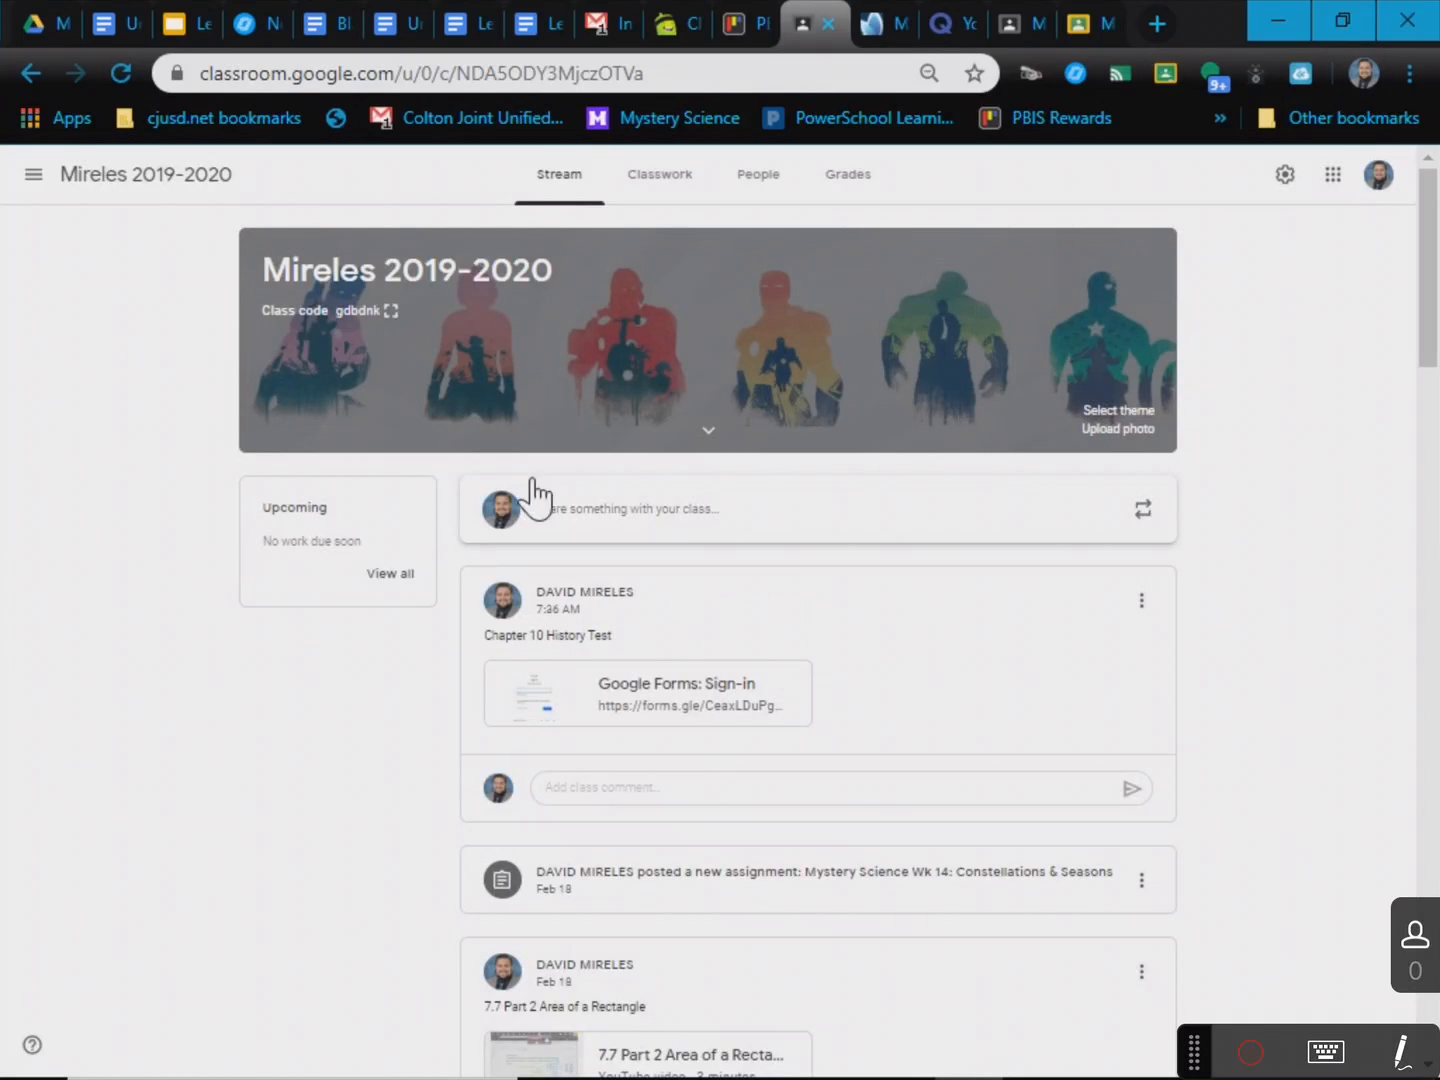
{"action": "left_click", "coordinate": [655, 180]}
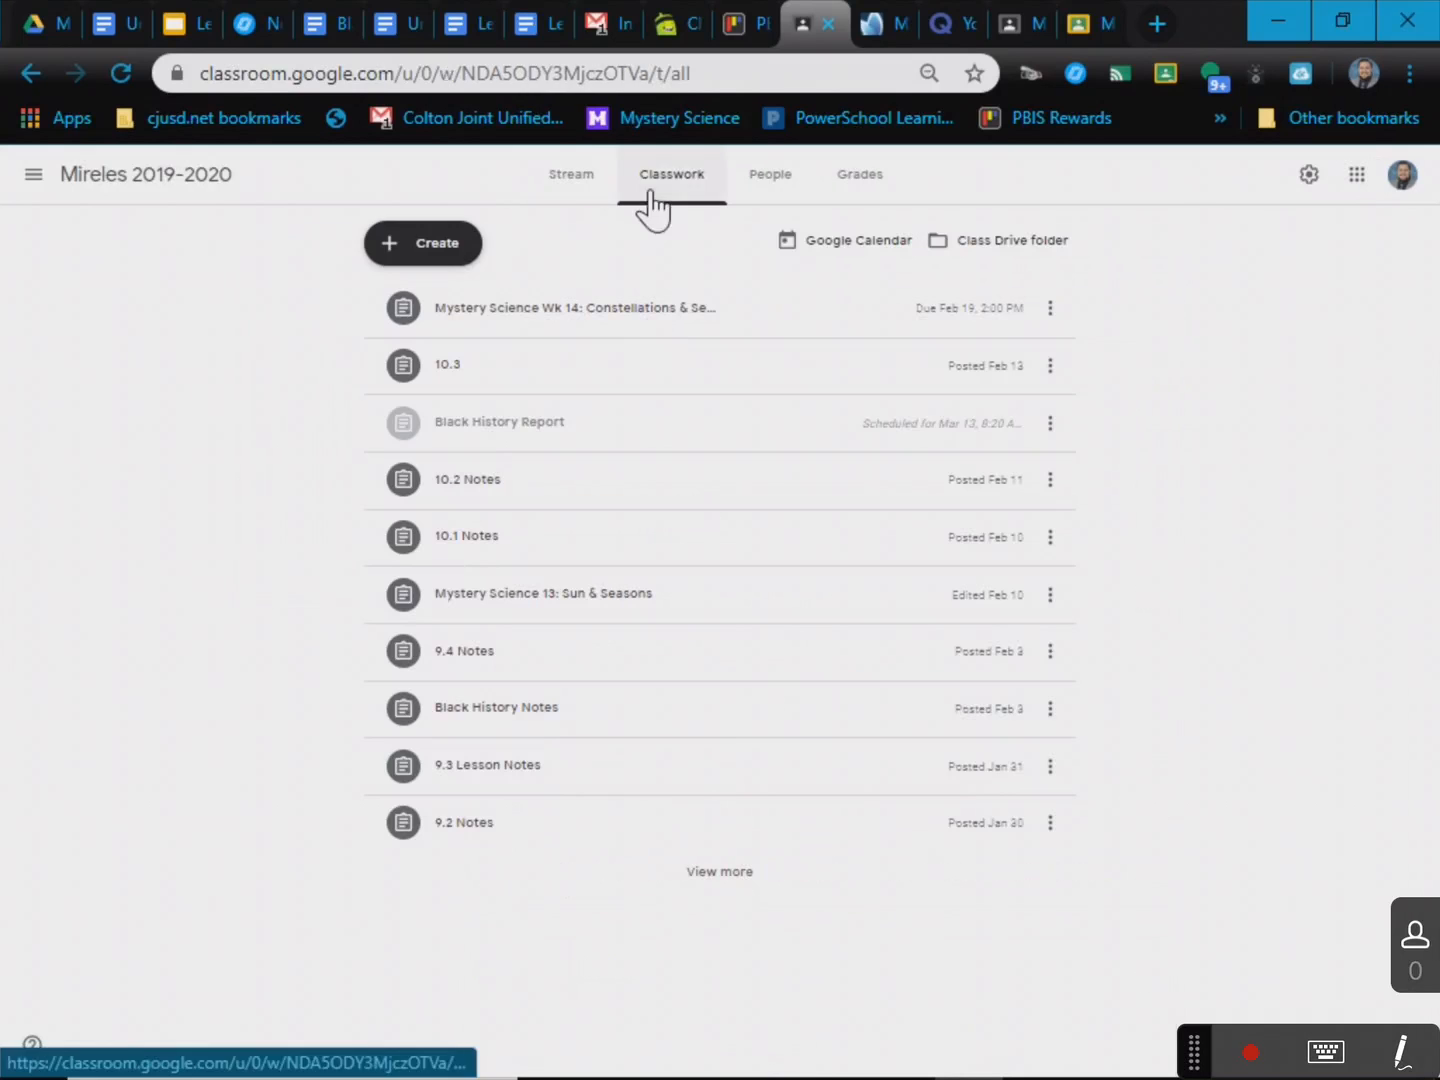
- Browse past classes for a post to reuse, load "Food Truck Examples and Prompt" from Block 2 2017-2018 as an assignment, and close it unassigned
{"action": "left_click", "coordinate": [441, 255]}
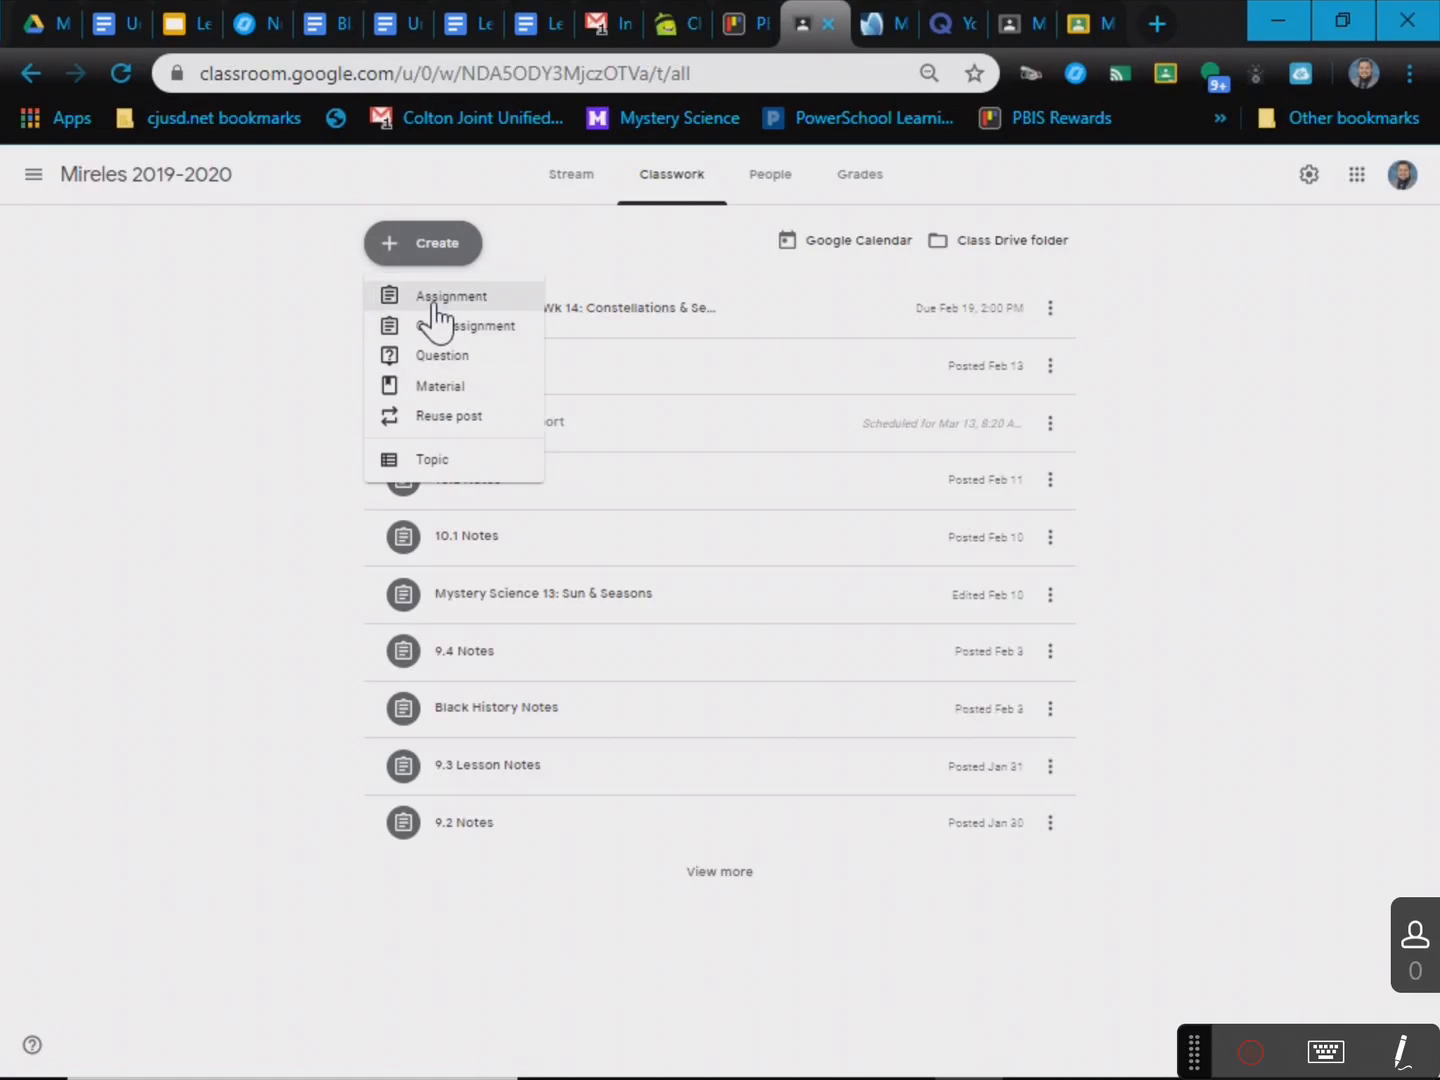
{"action": "left_click", "coordinate": [446, 433]}
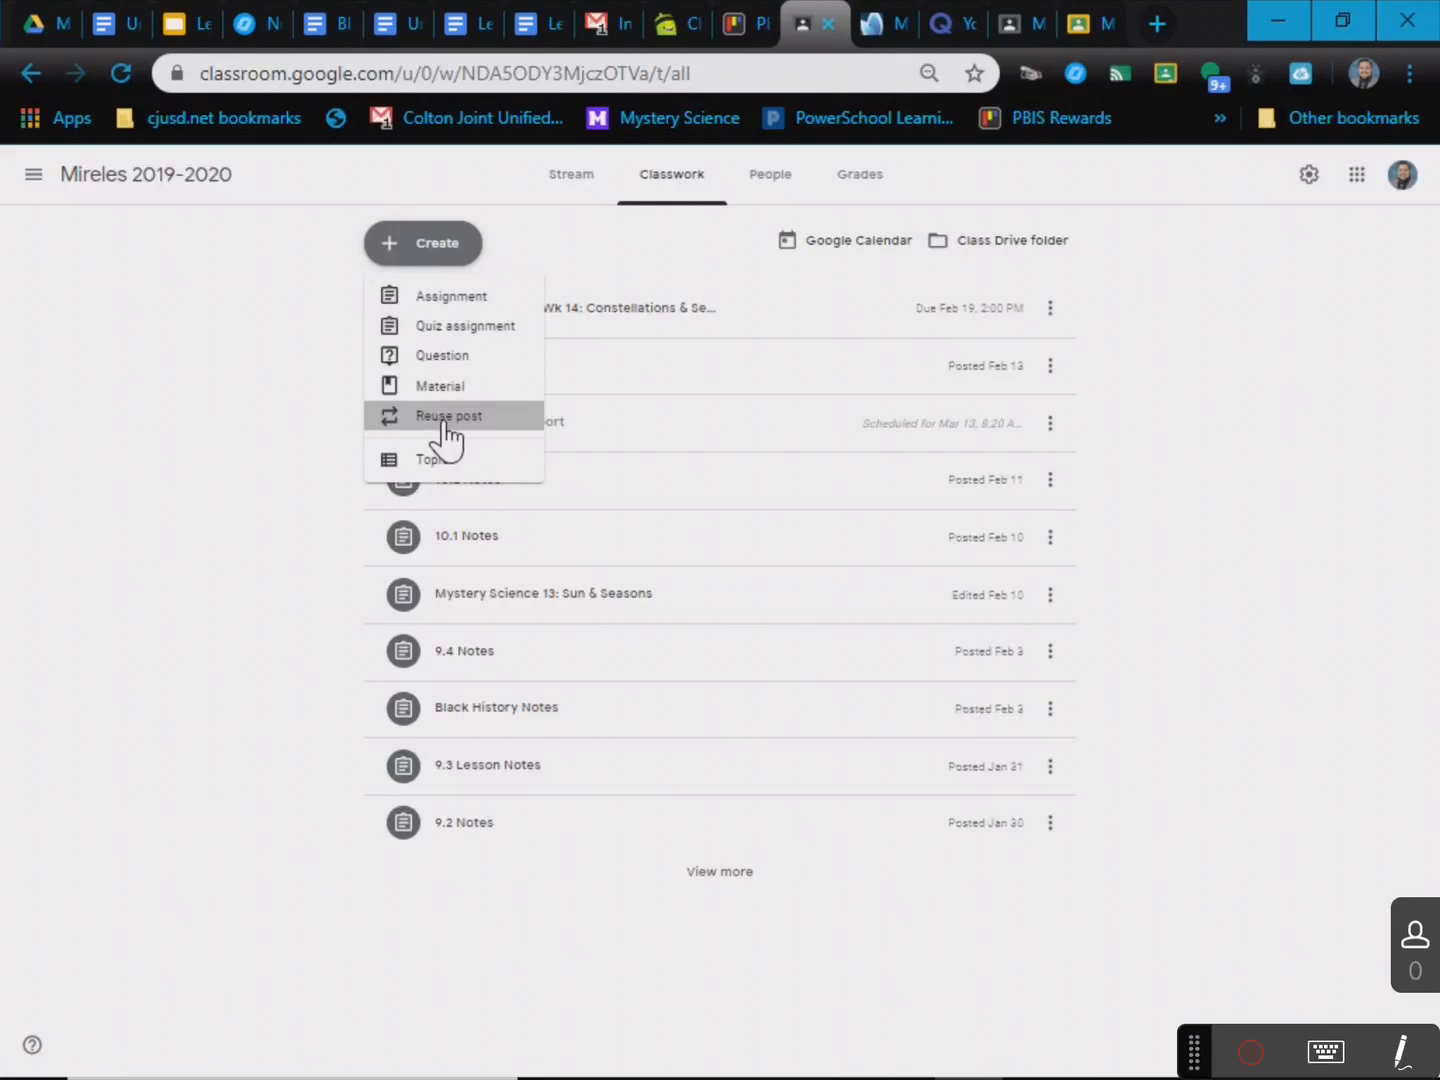
{"action": "left_click", "coordinate": [523, 563]}
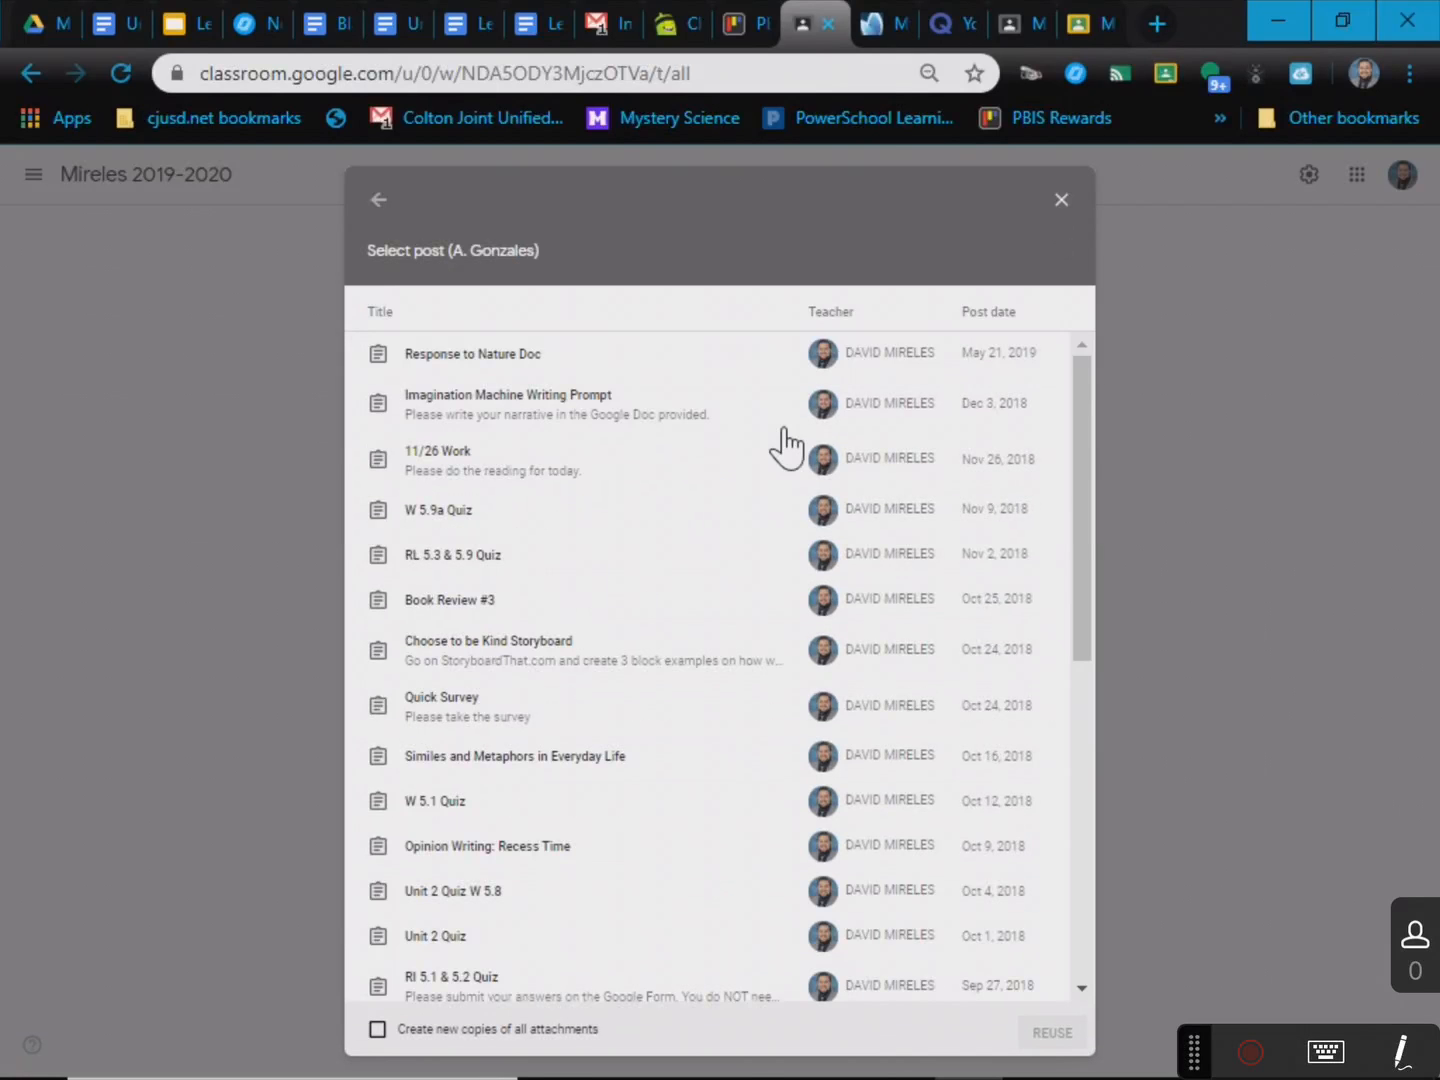
{"action": "scroll", "coordinate": [553, 476], "scroll_direction": "down", "scroll_amount": 3}
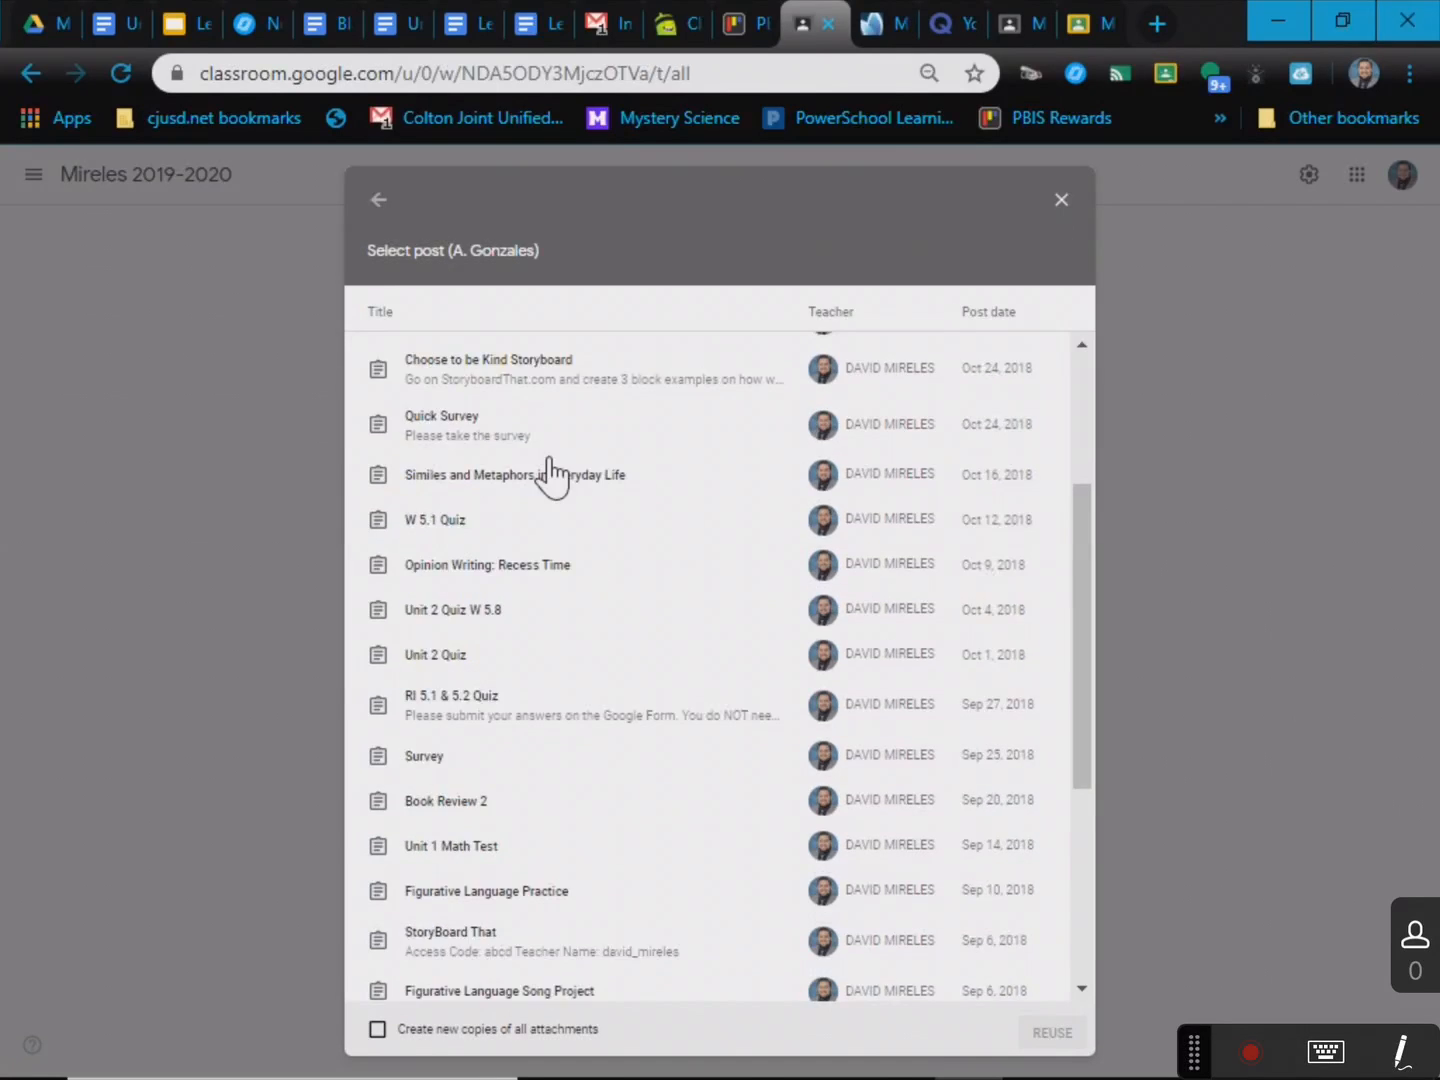
{"action": "left_click", "coordinate": [378, 199]}
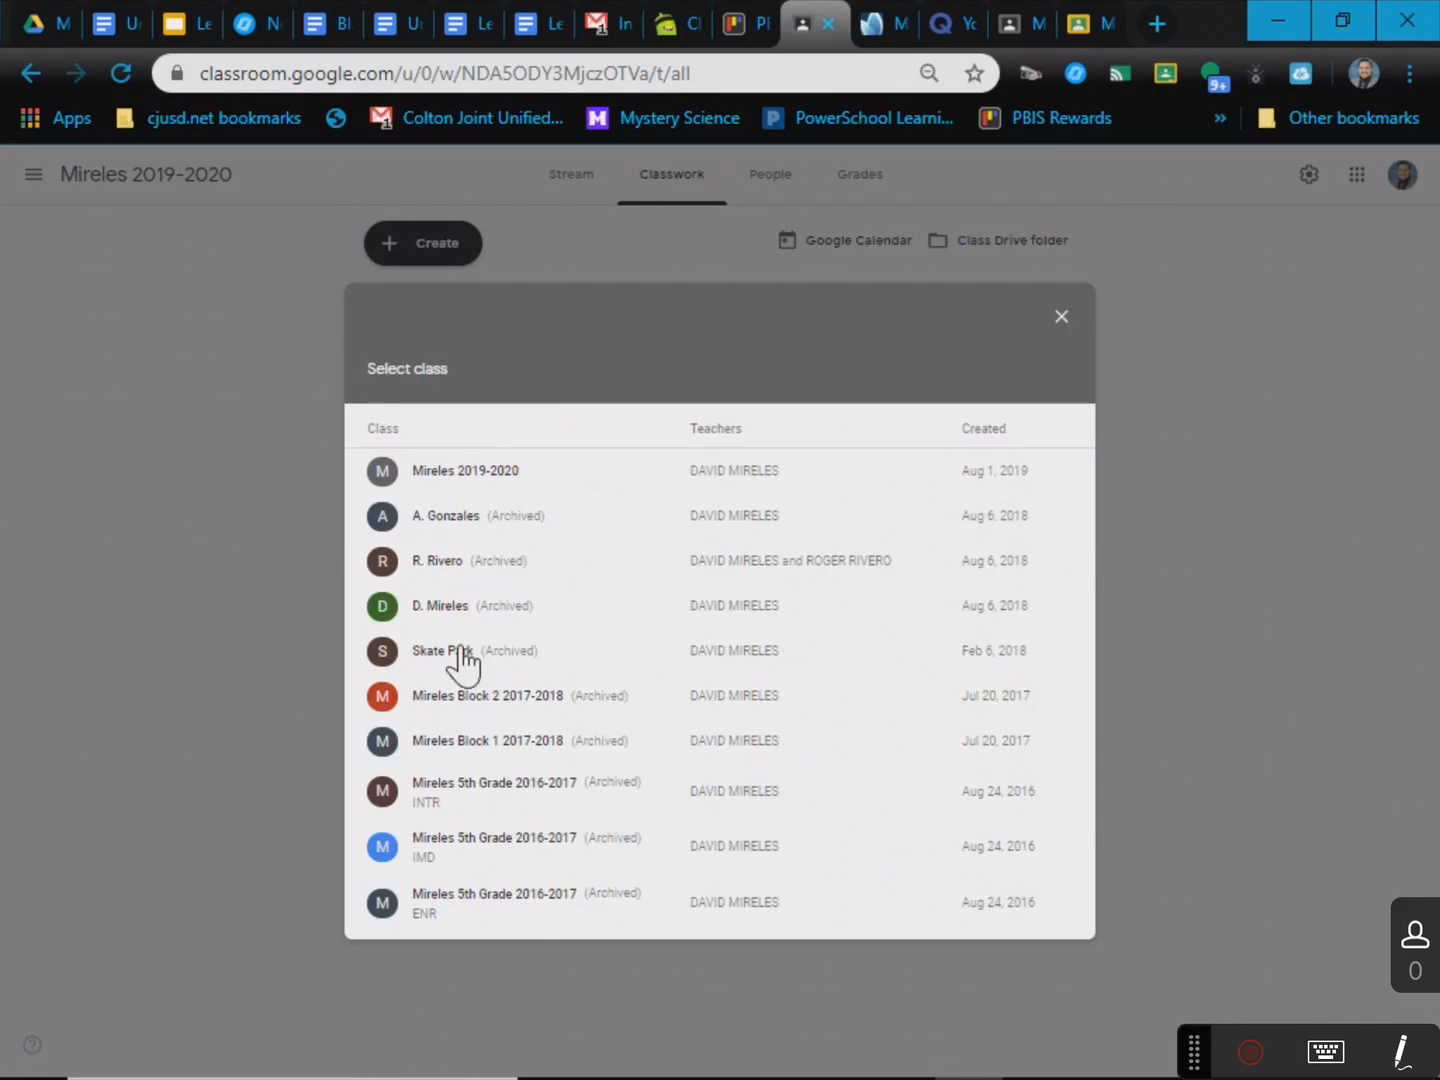
{"action": "left_click", "coordinate": [498, 713]}
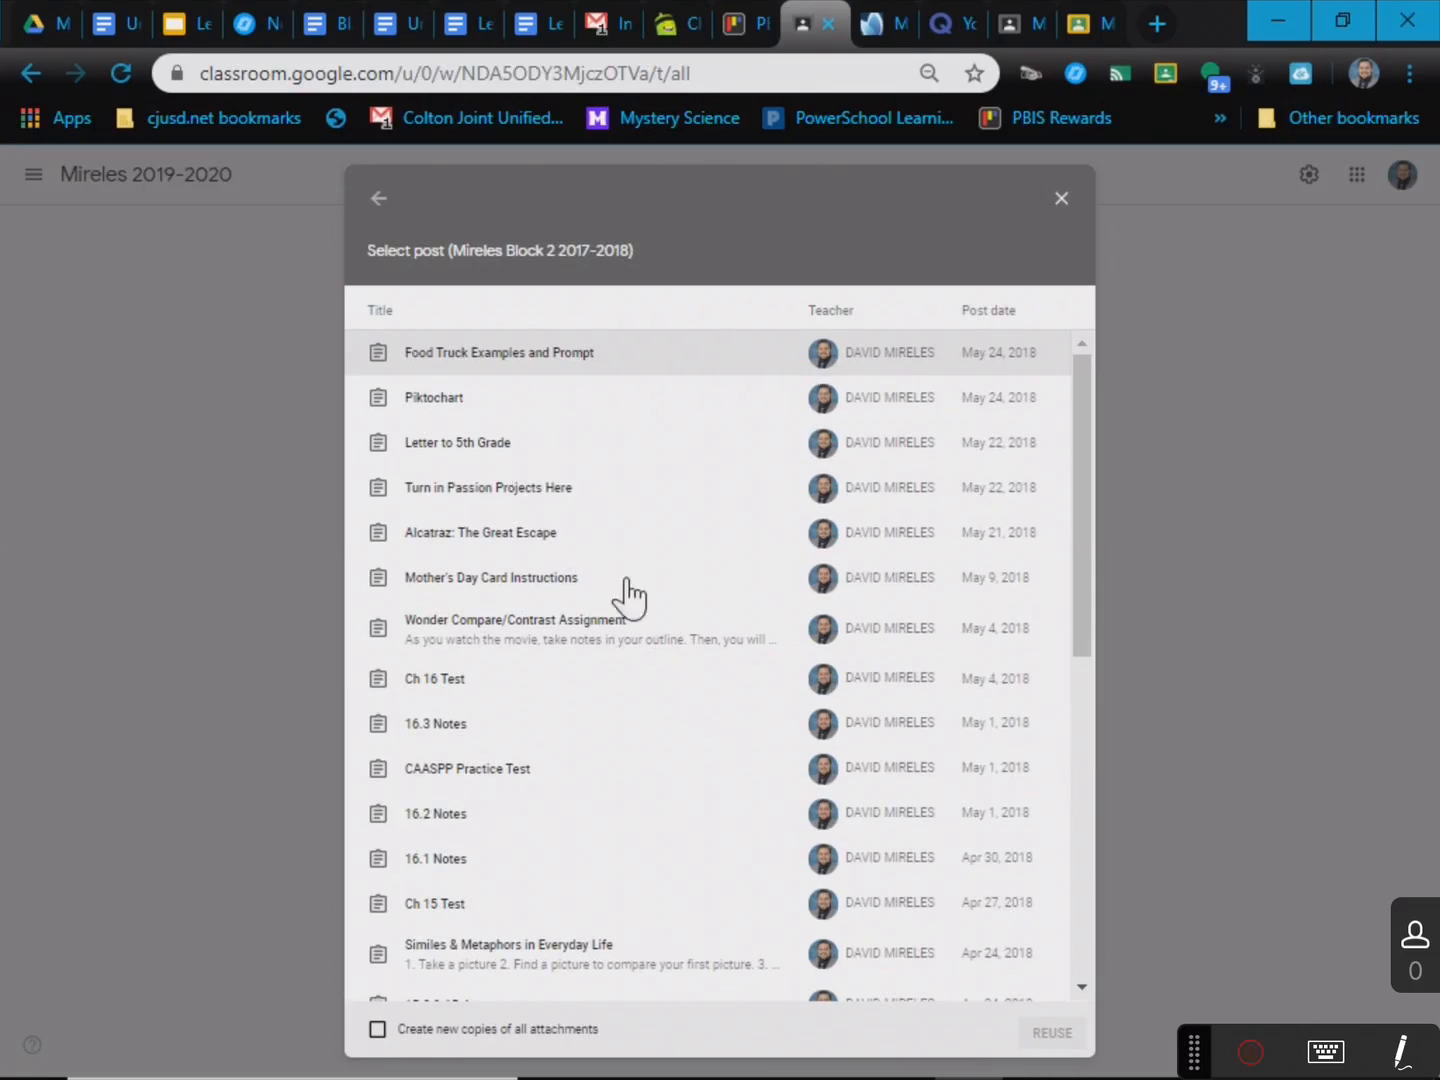
{"action": "left_click", "coordinate": [496, 360]}
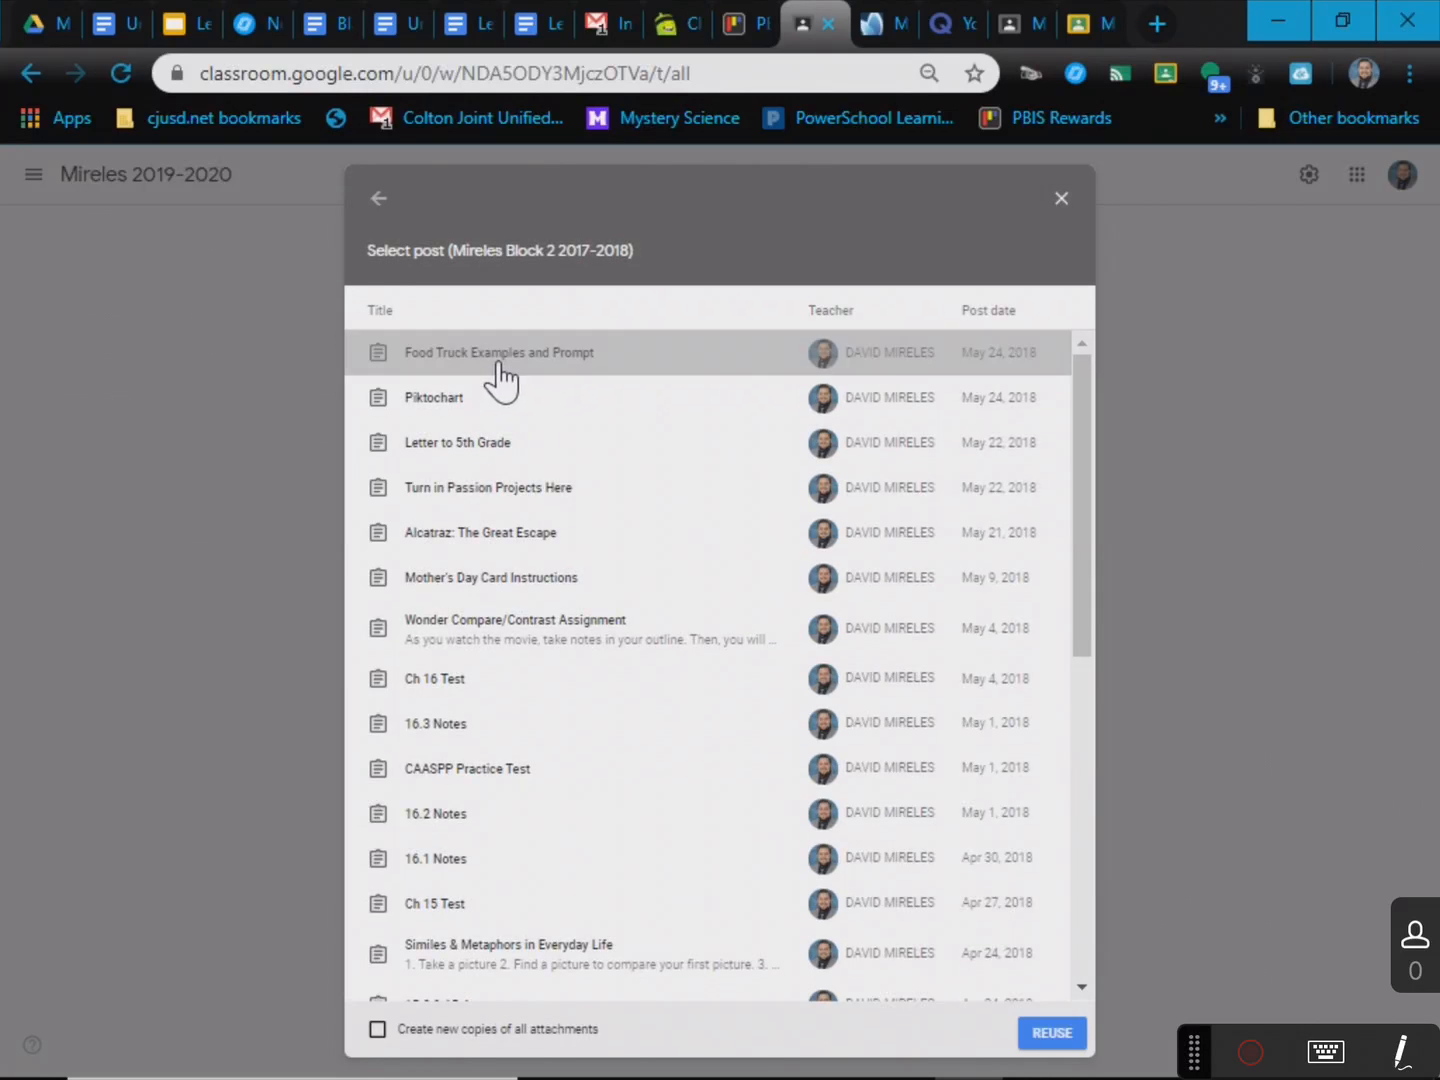
{"action": "left_click", "coordinate": [1067, 1032]}
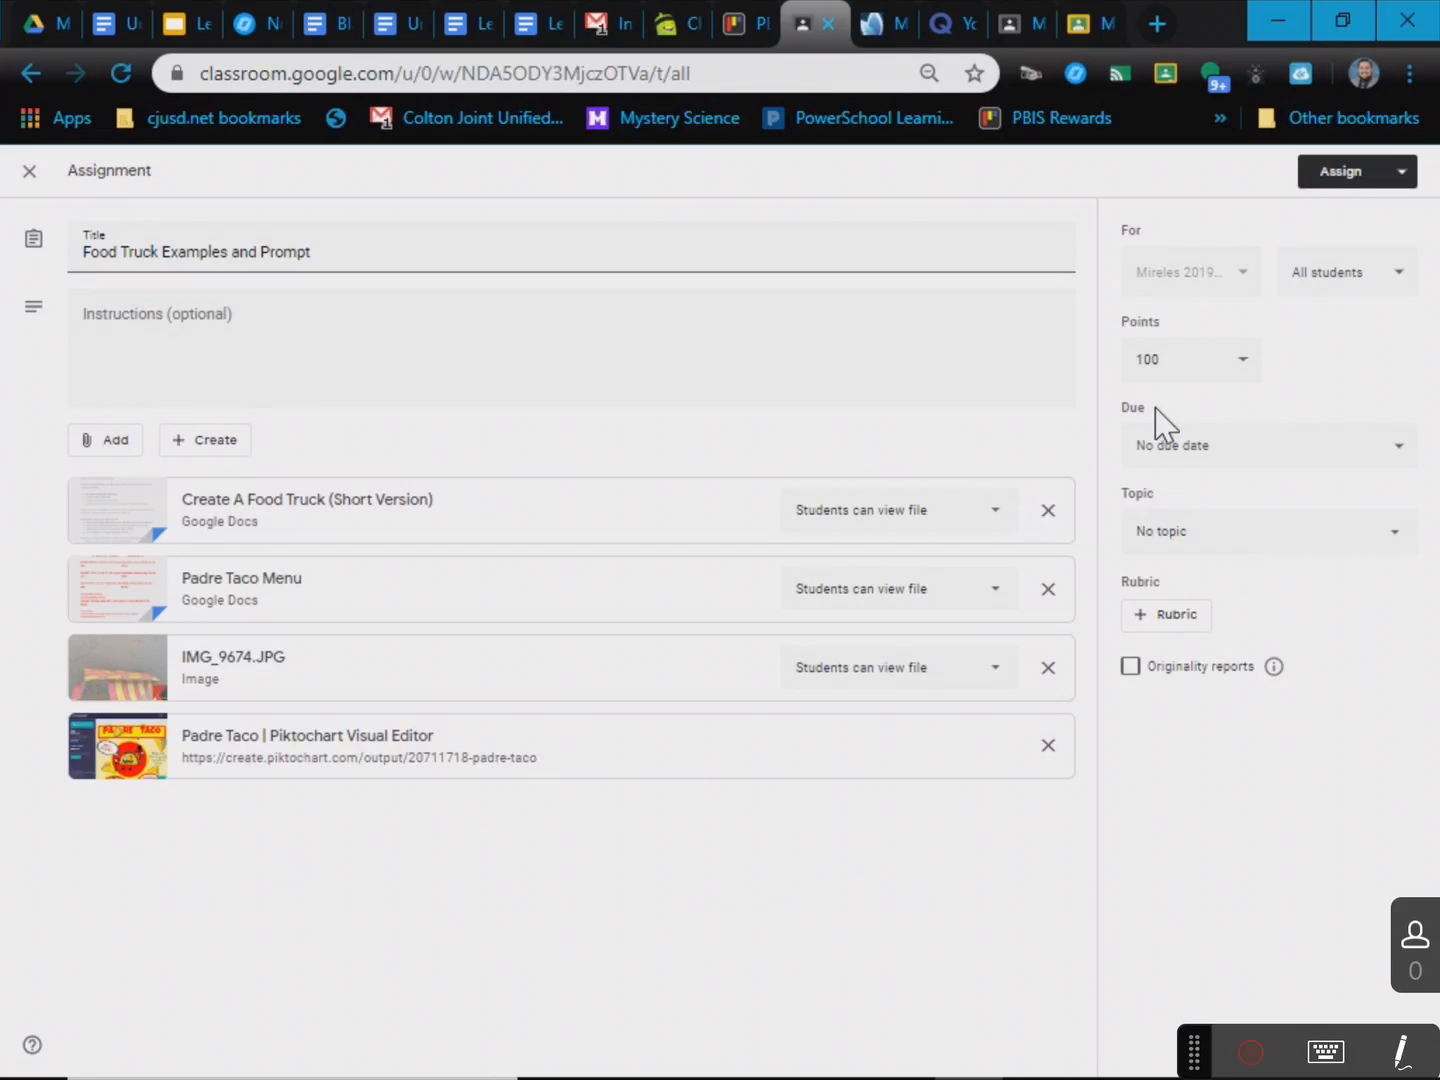
{"action": "left_click", "coordinate": [29, 172]}
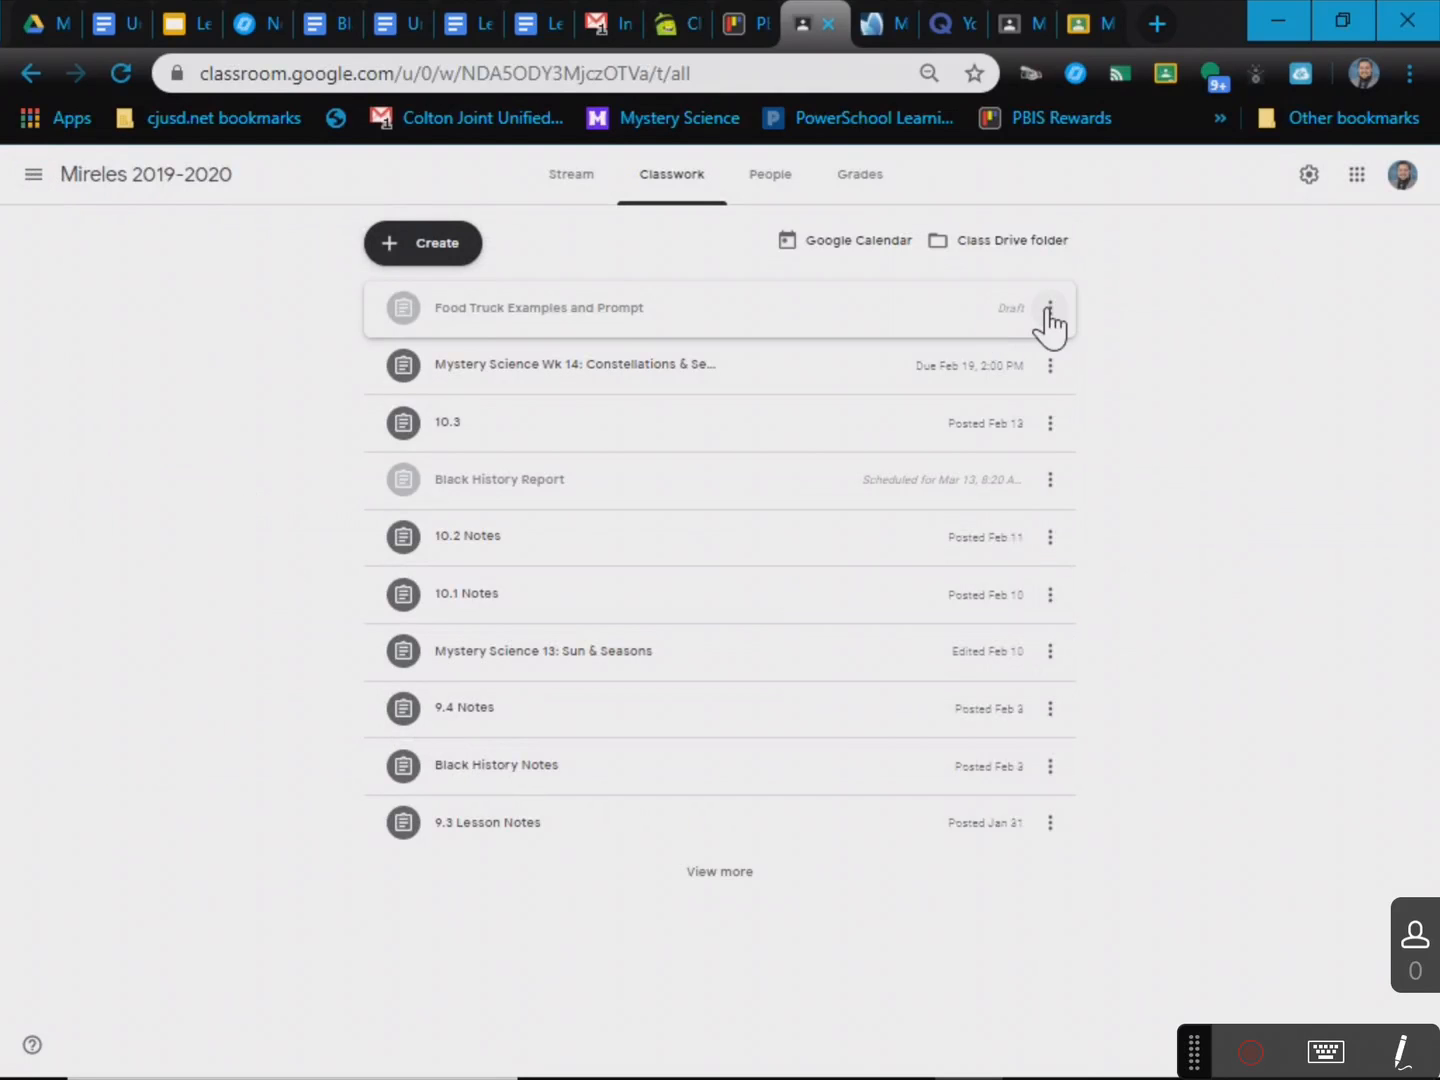
- Delete the draft assignment "Food Truck Examples and Prompt" from the classwork list
{"action": "left_click", "coordinate": [1048, 311]}
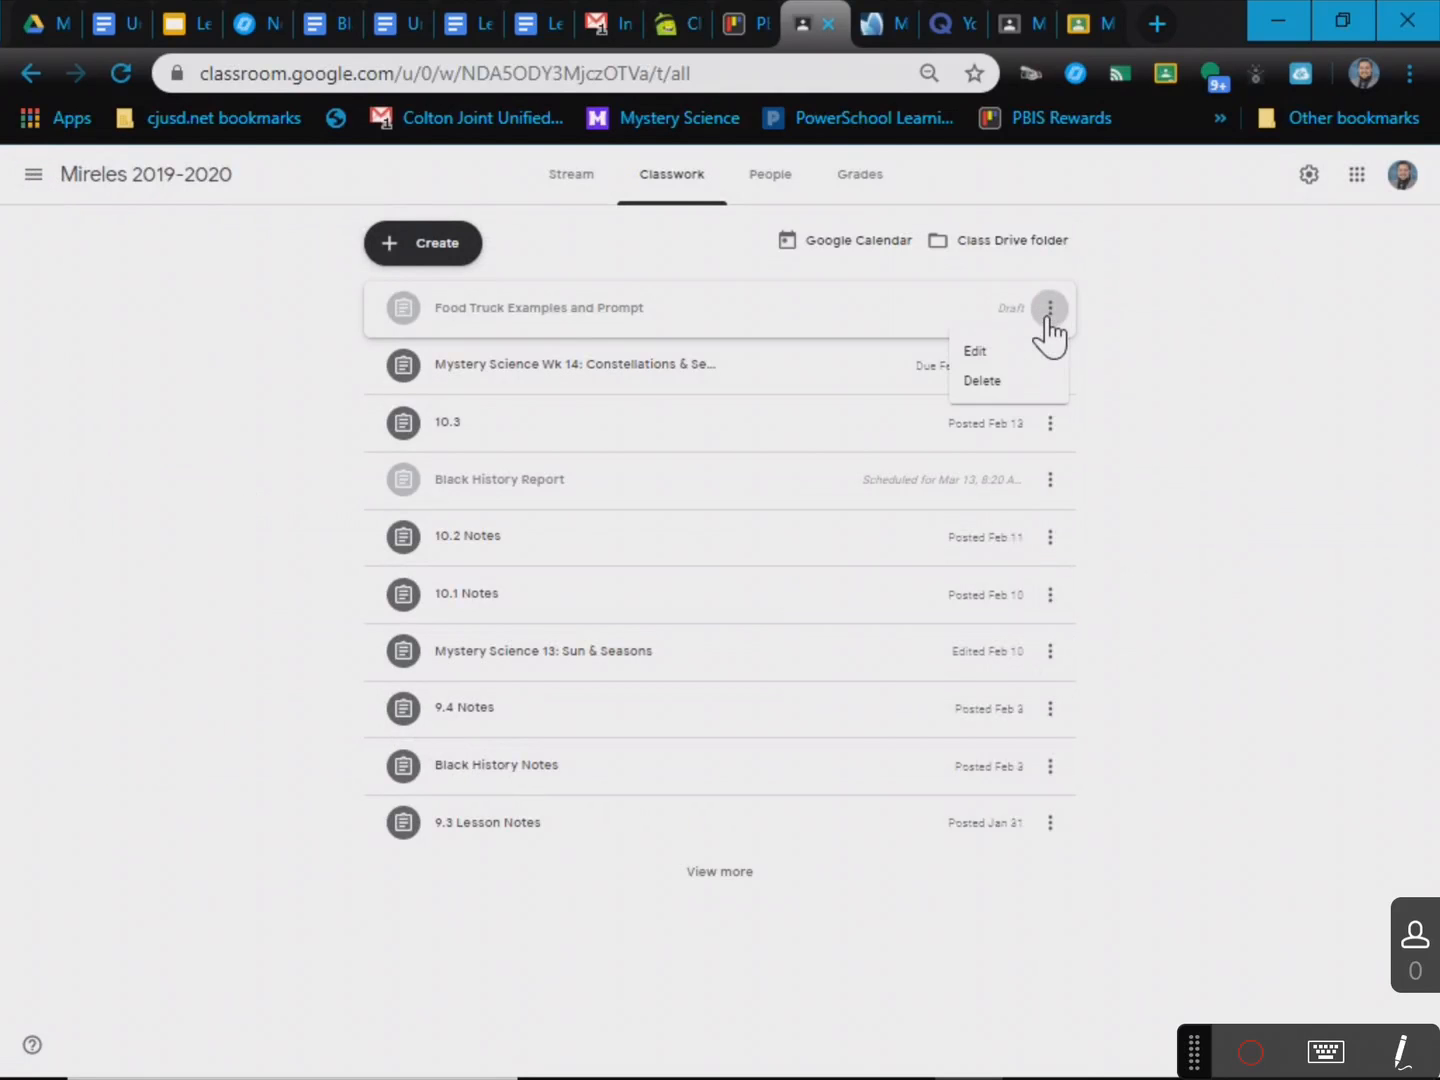
{"action": "left_click", "coordinate": [974, 393]}
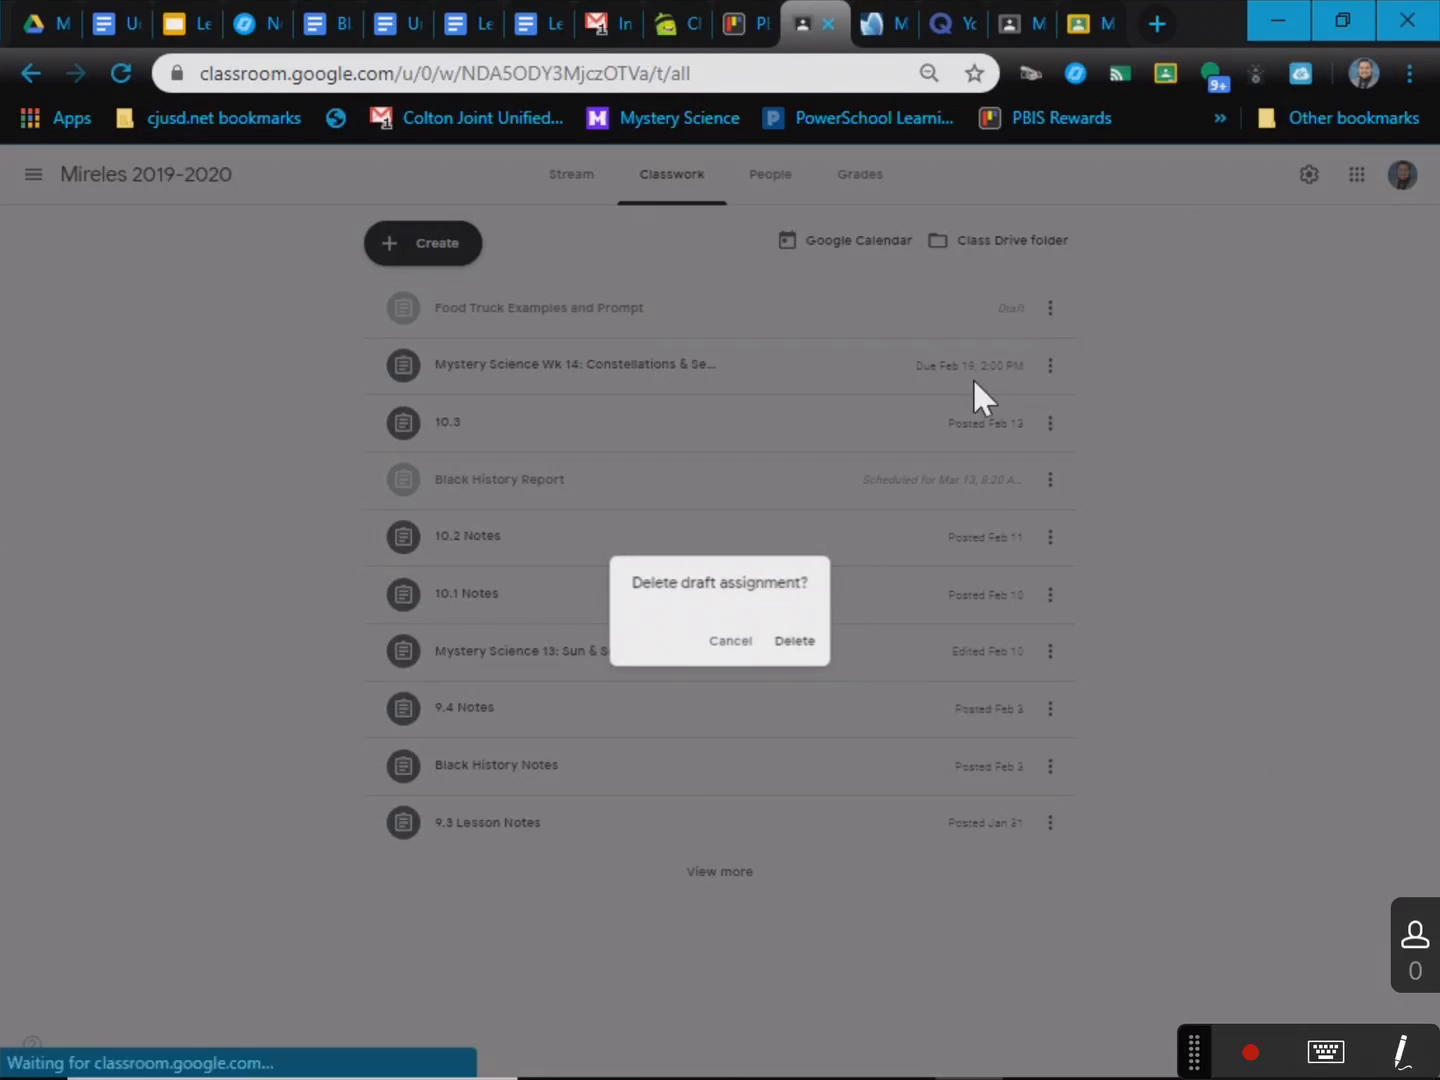
{"action": "left_click", "coordinate": [798, 644]}
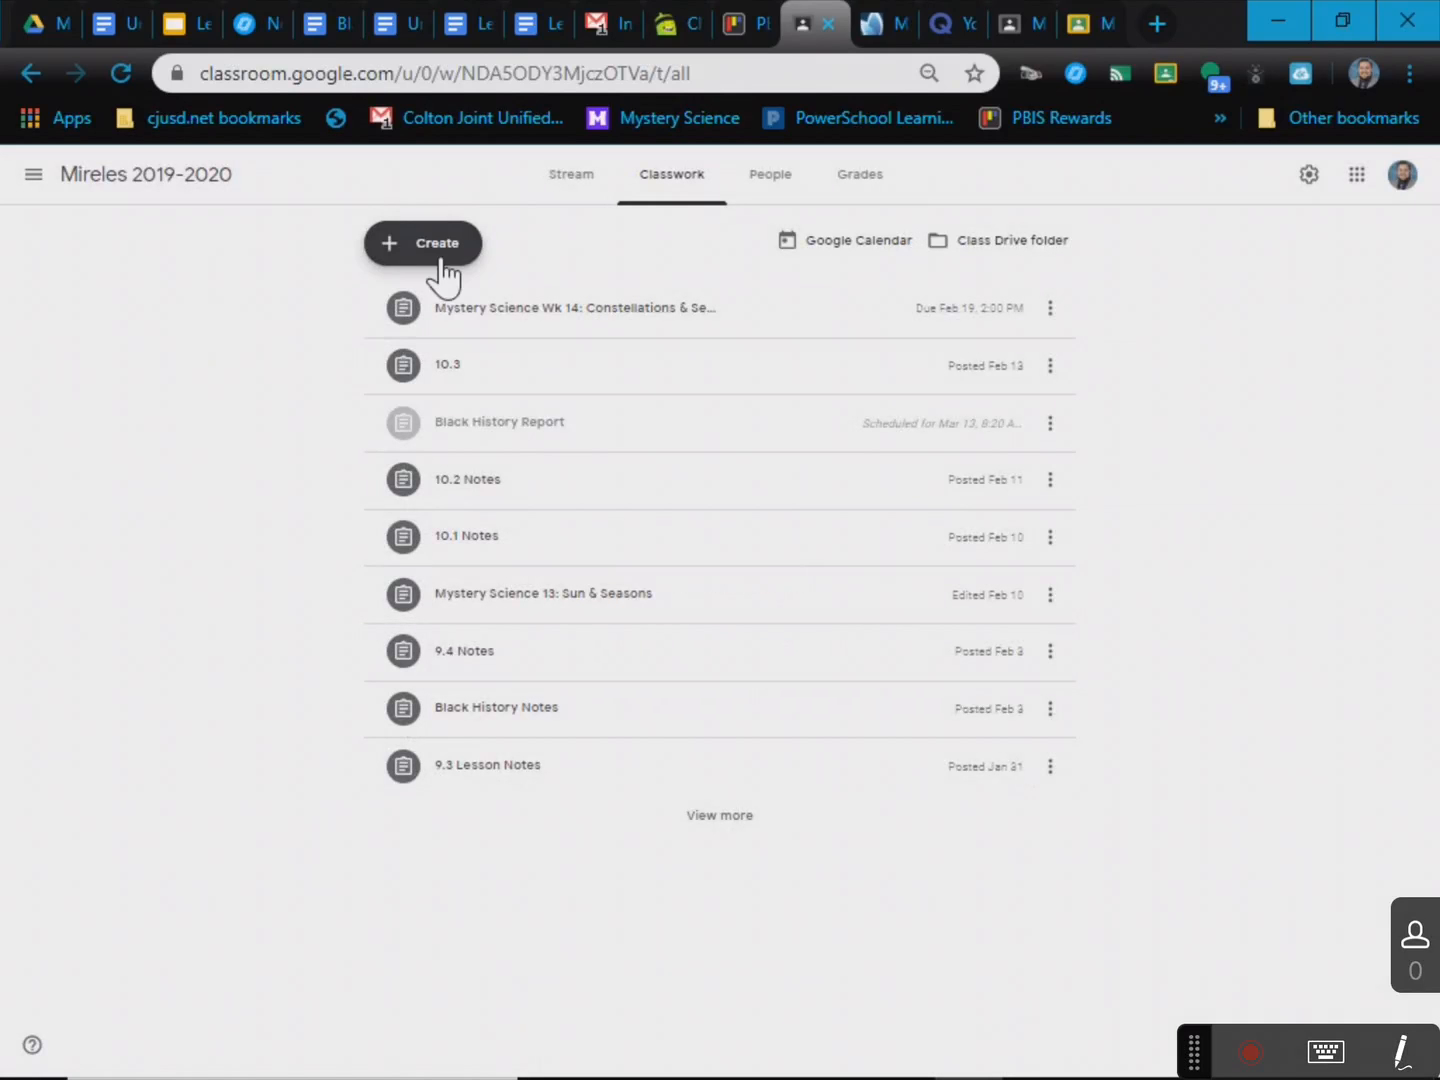
- Start a new assignment and look over its title, instructions and points fields without filling them in
{"action": "left_click", "coordinate": [441, 262]}
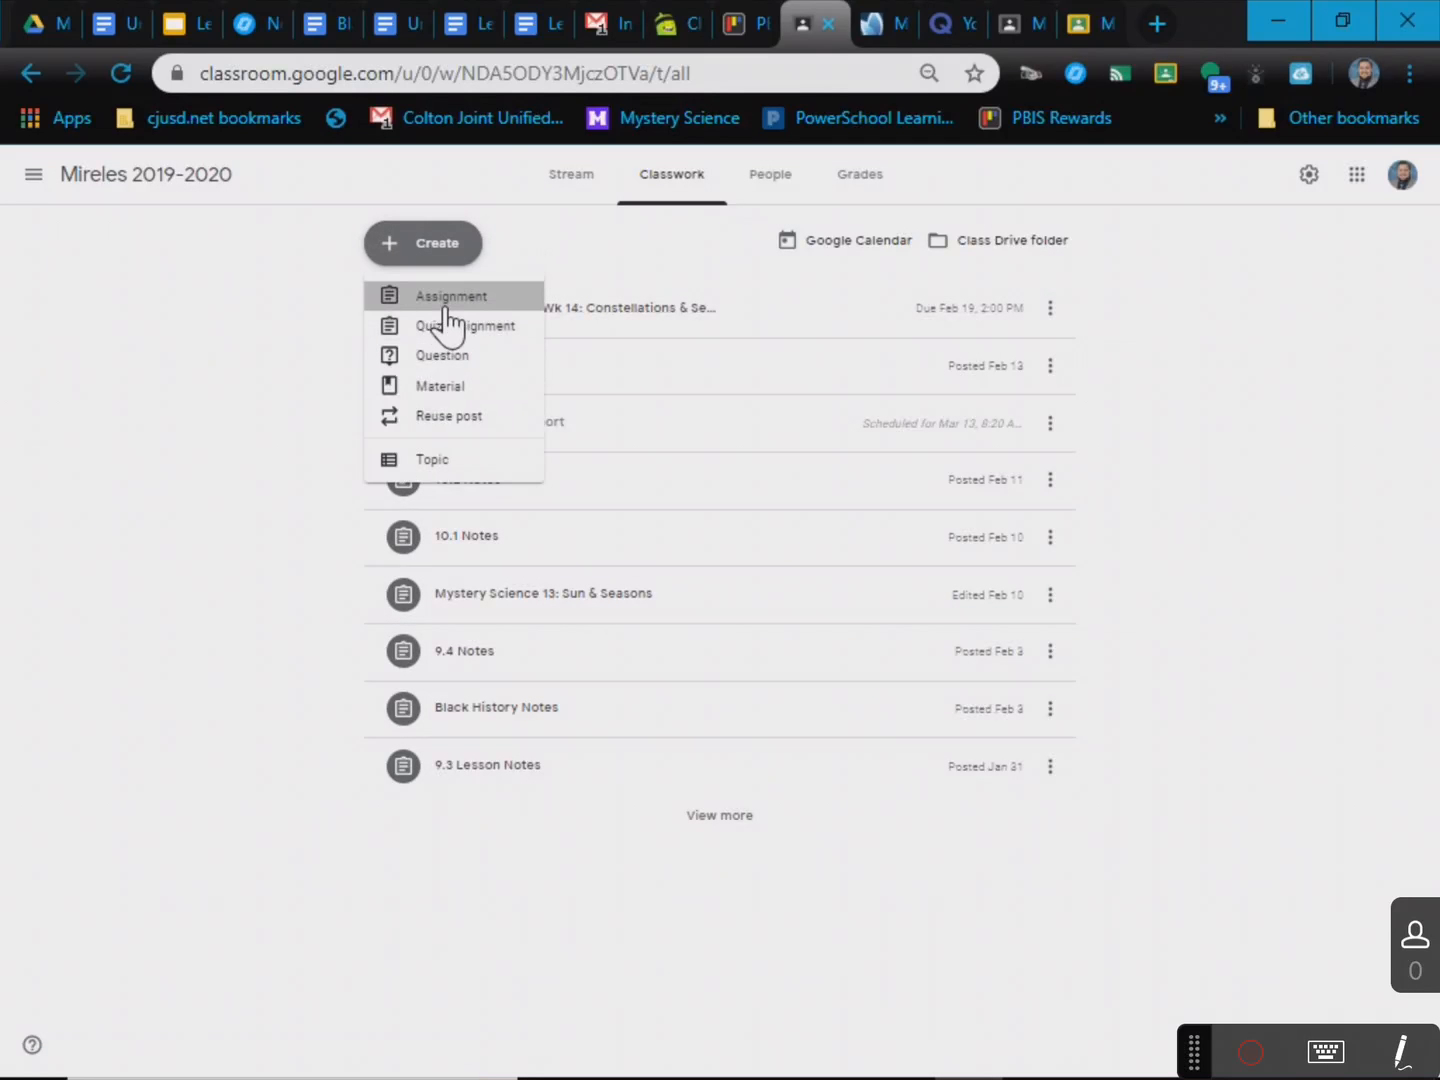
{"action": "left_click", "coordinate": [447, 310]}
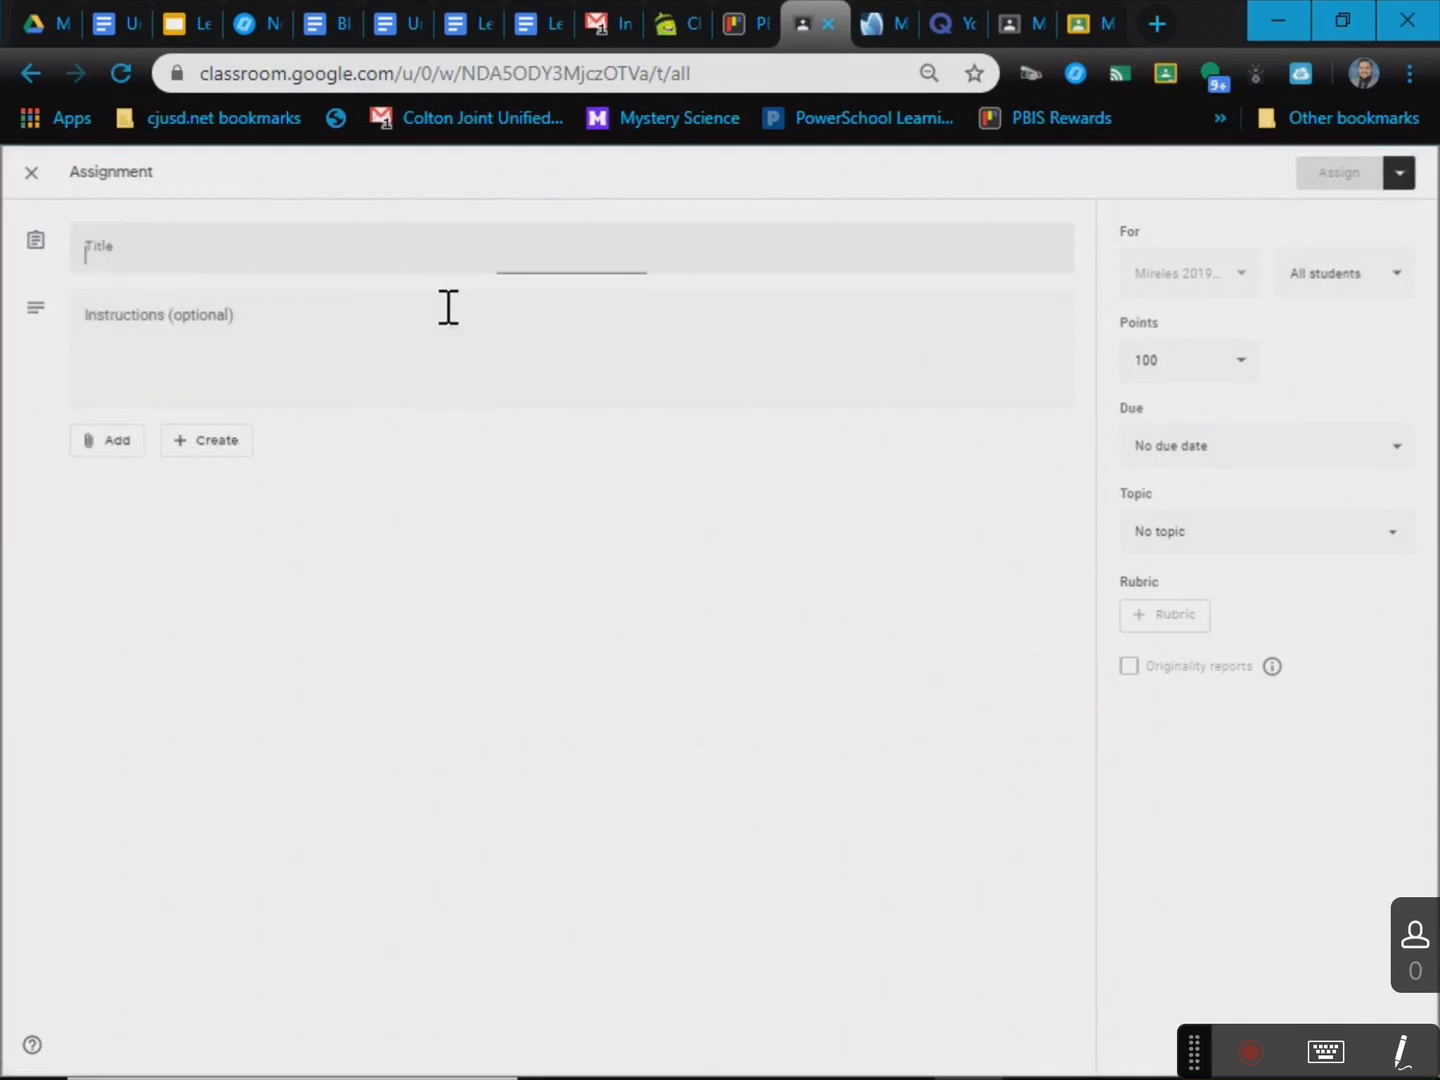
{"action": "left_click", "coordinate": [243, 395]}
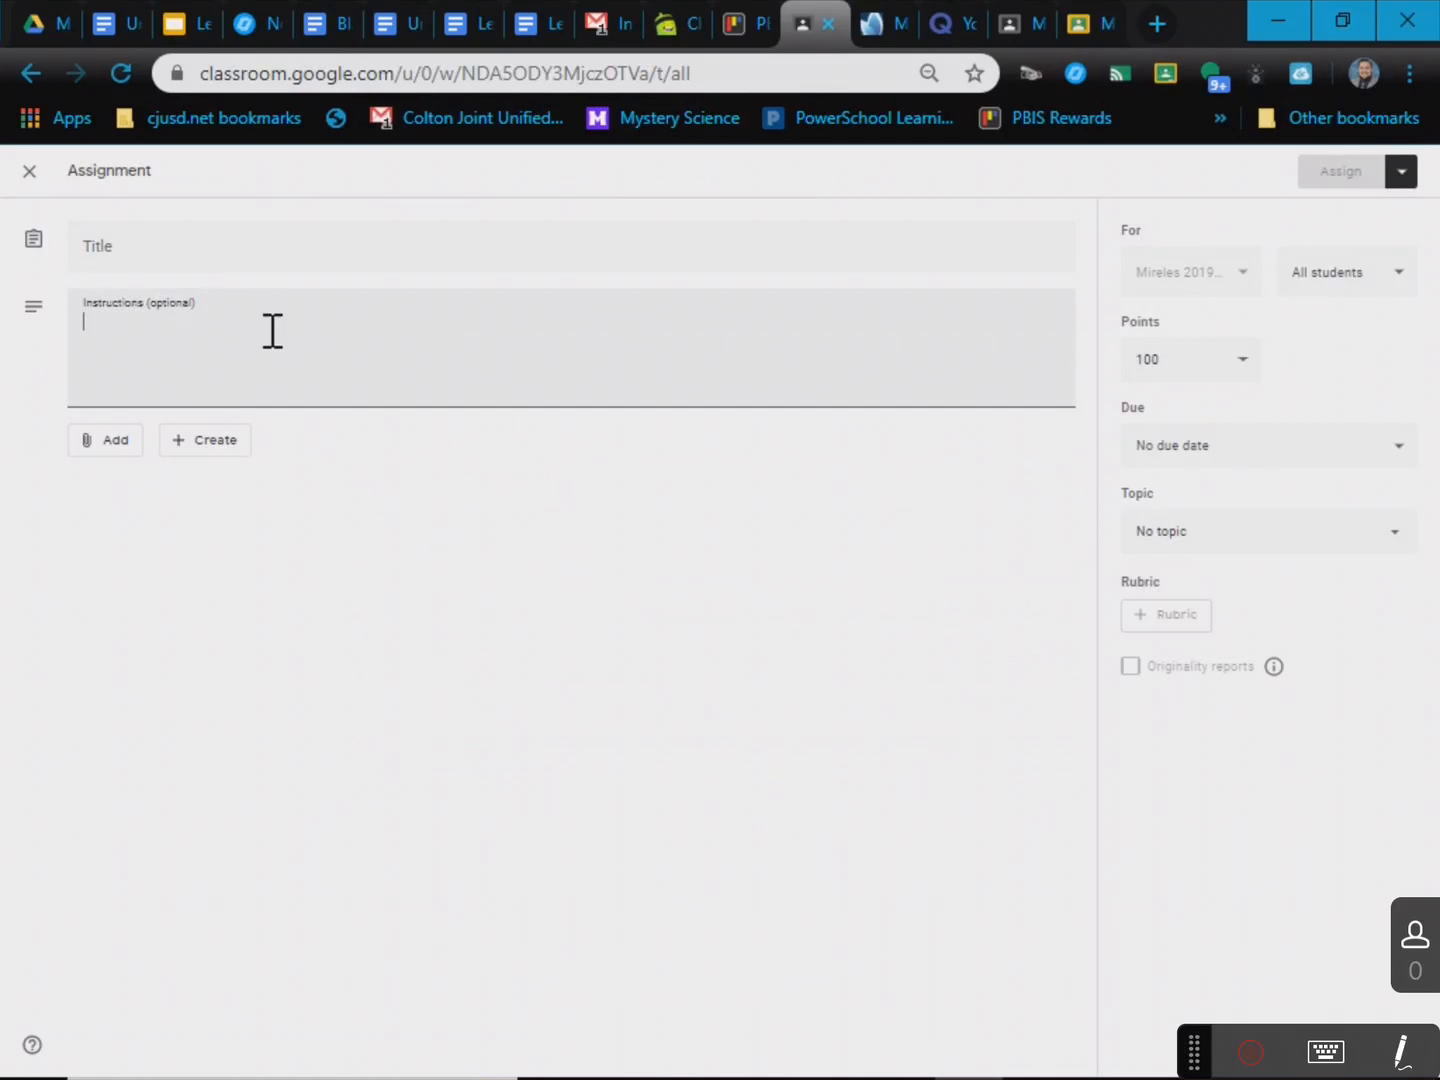
{"action": "left_click", "coordinate": [306, 252]}
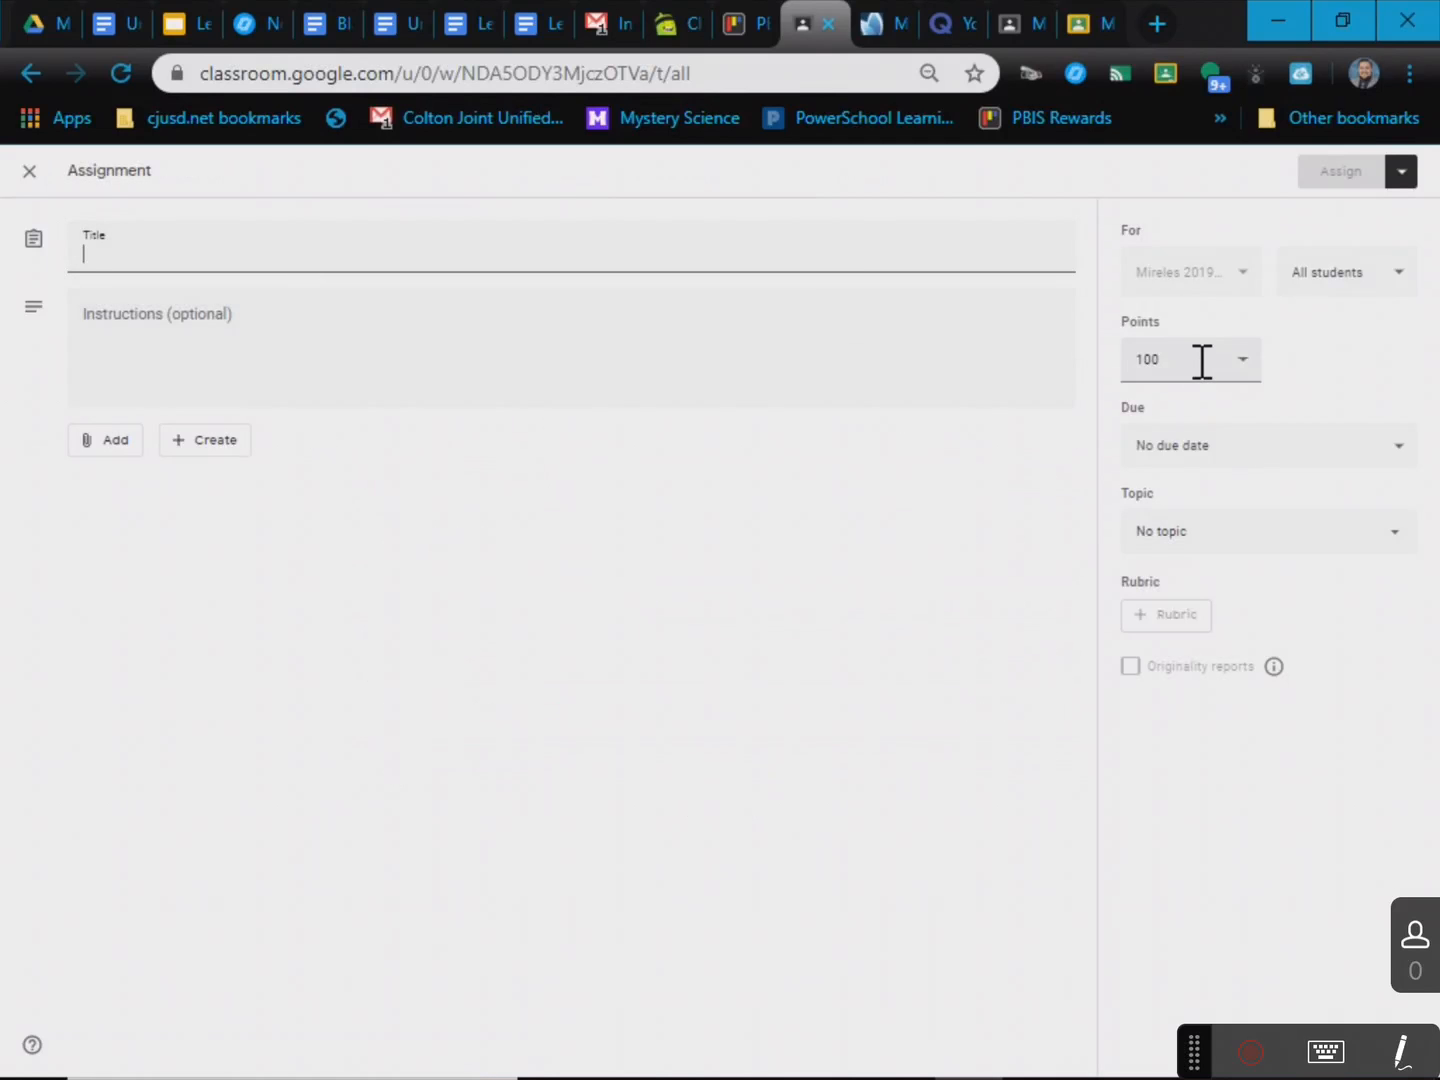
{"action": "left_click", "coordinate": [1157, 360]}
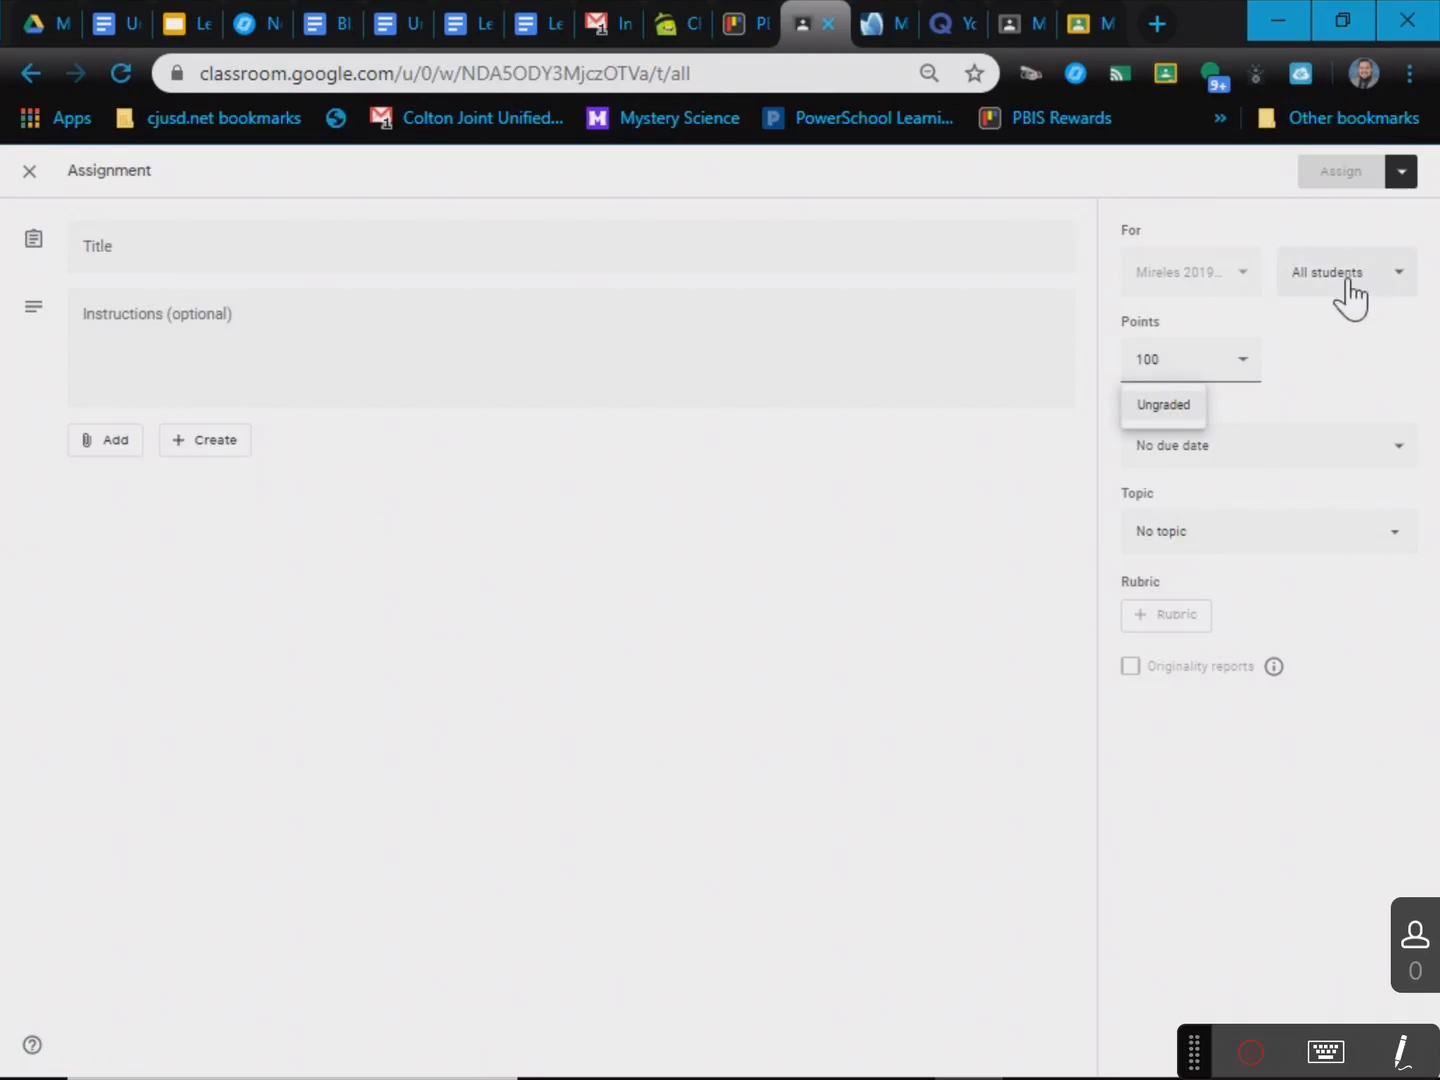
{"action": "left_click", "coordinate": [1350, 319]}
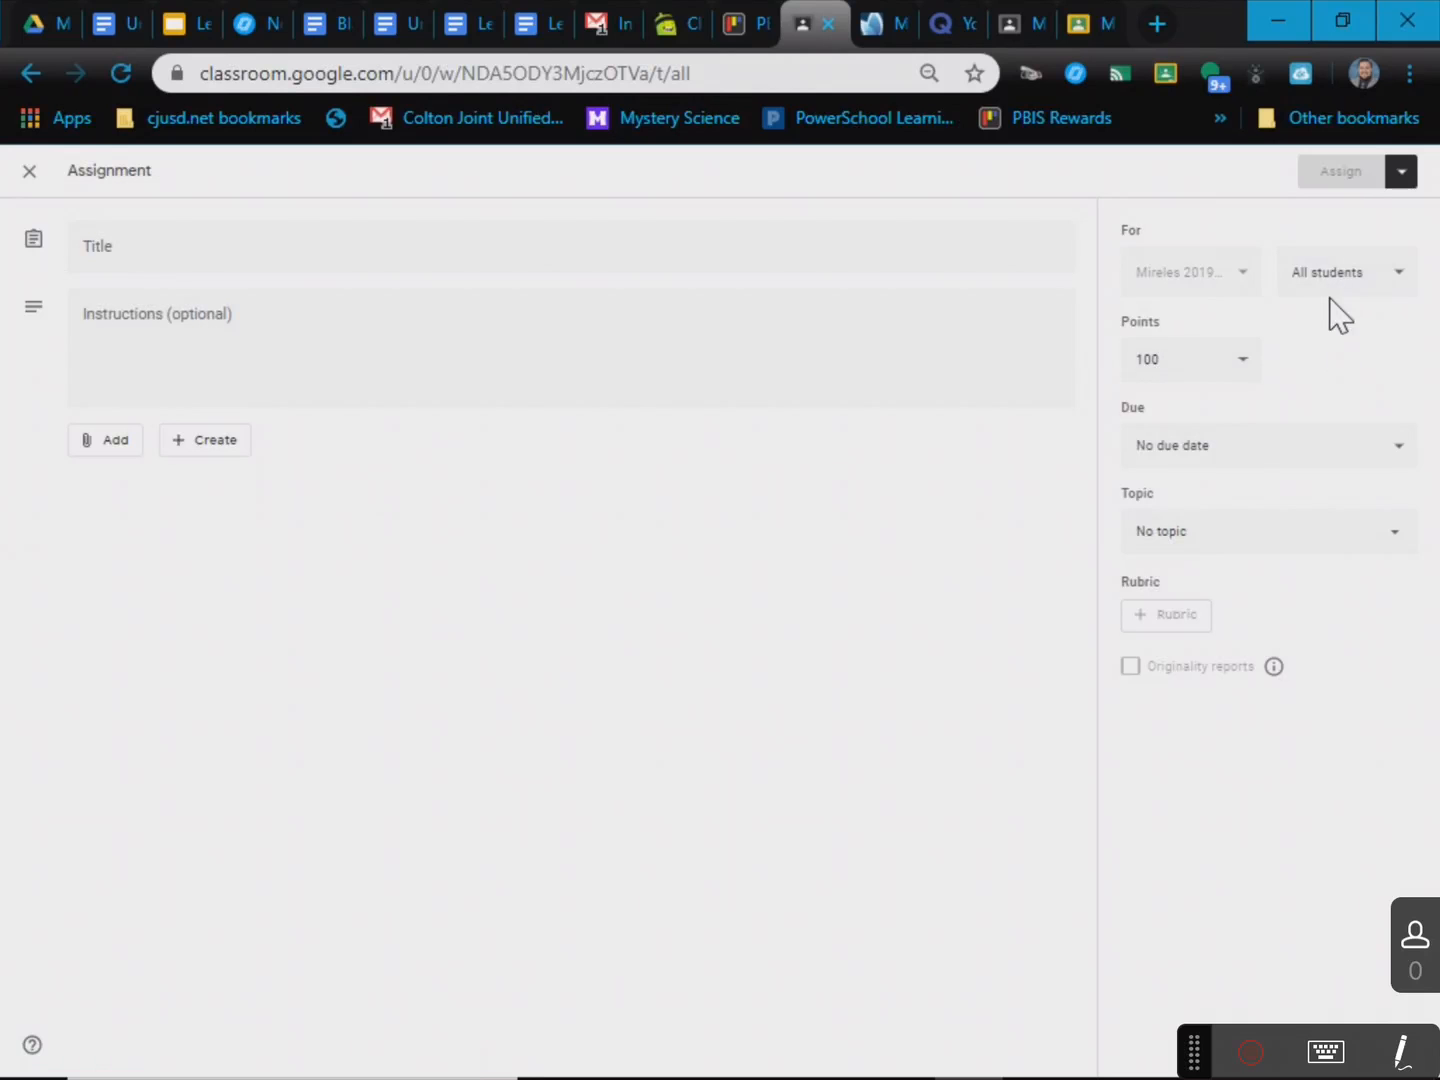
- Set the assignment's due date to Feb 24, 2020 at 9:00 AM
{"action": "left_click", "coordinate": [1279, 458]}
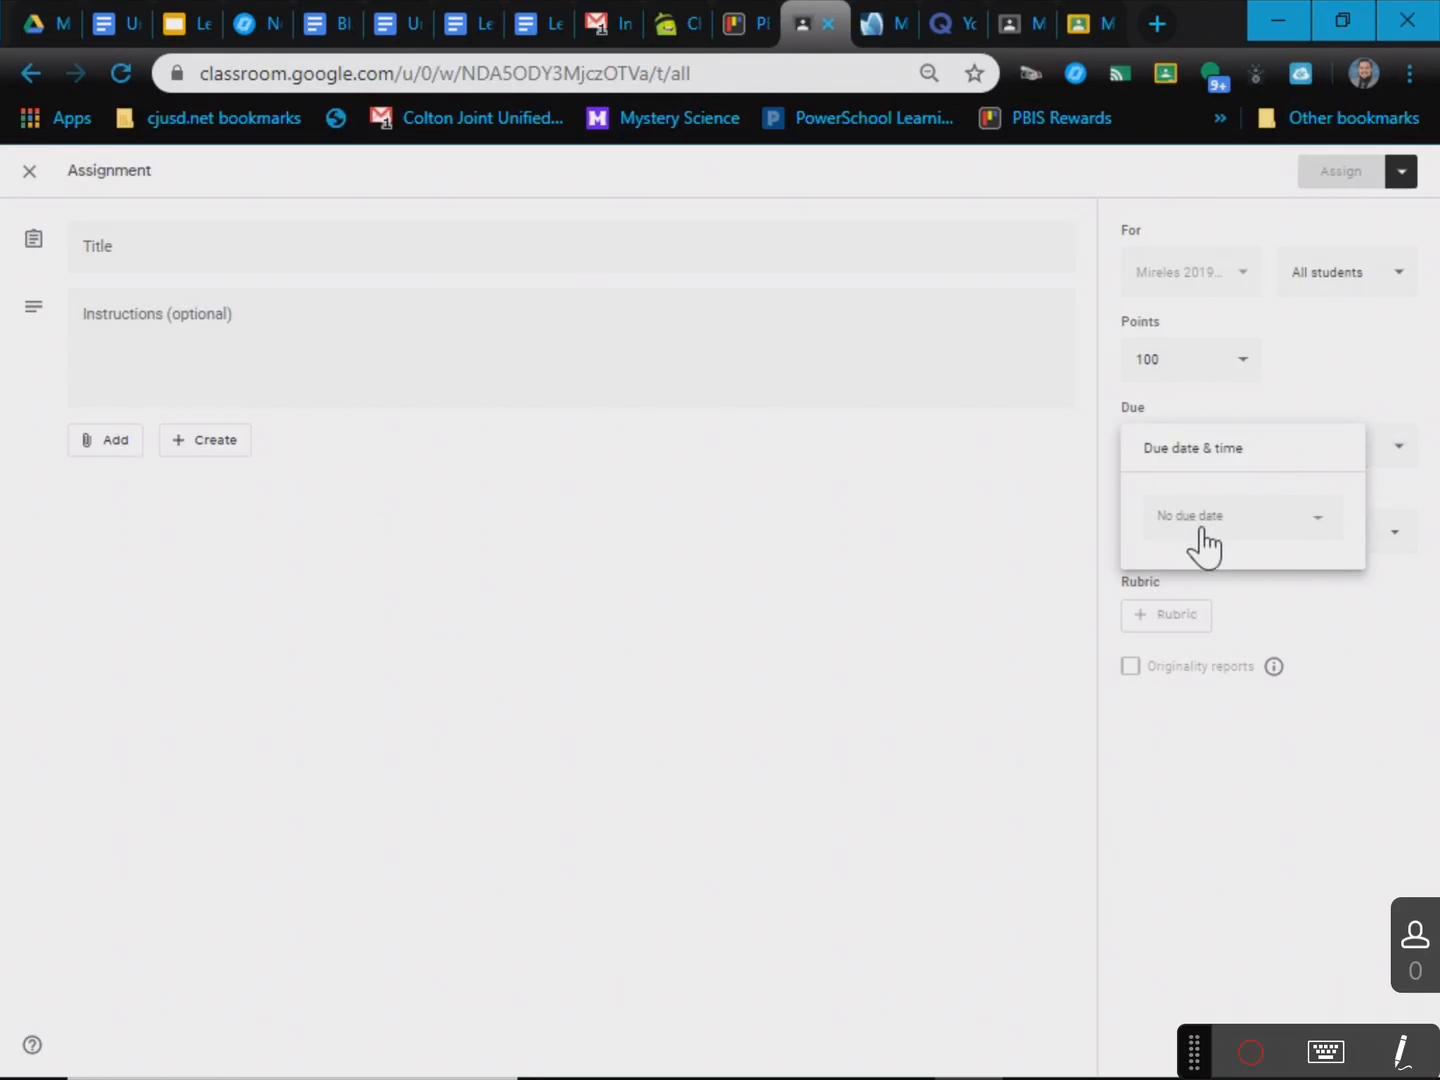
{"action": "left_click", "coordinate": [1201, 533]}
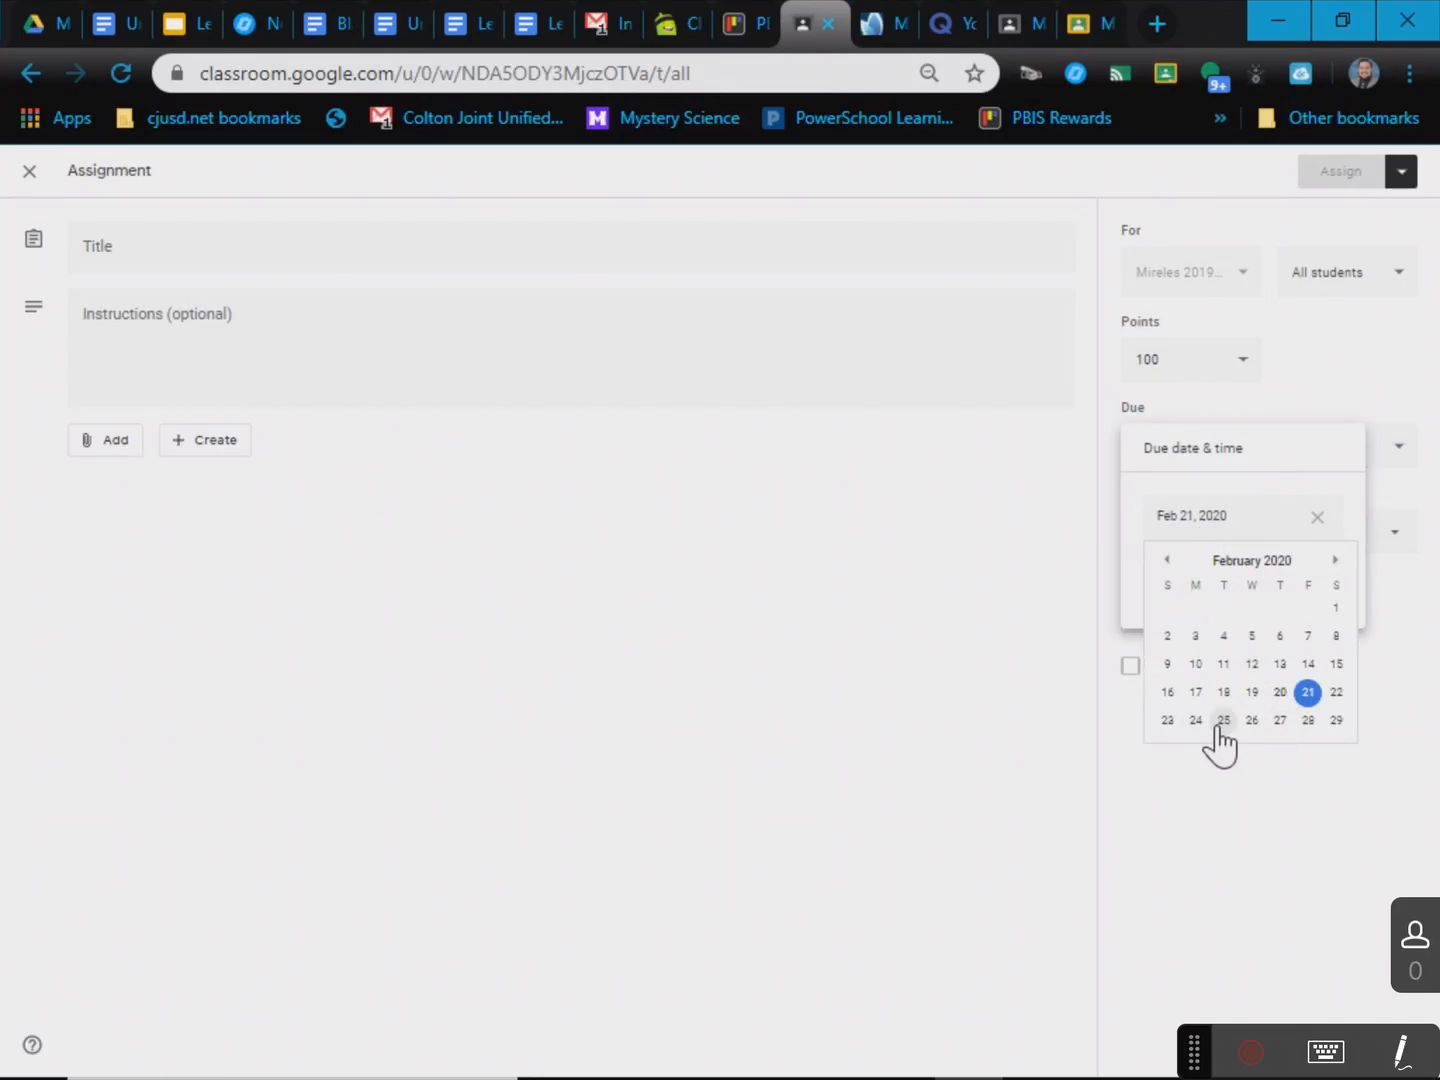
{"action": "left_click", "coordinate": [1196, 720]}
{"action": "left_click", "coordinate": [1240, 572]}
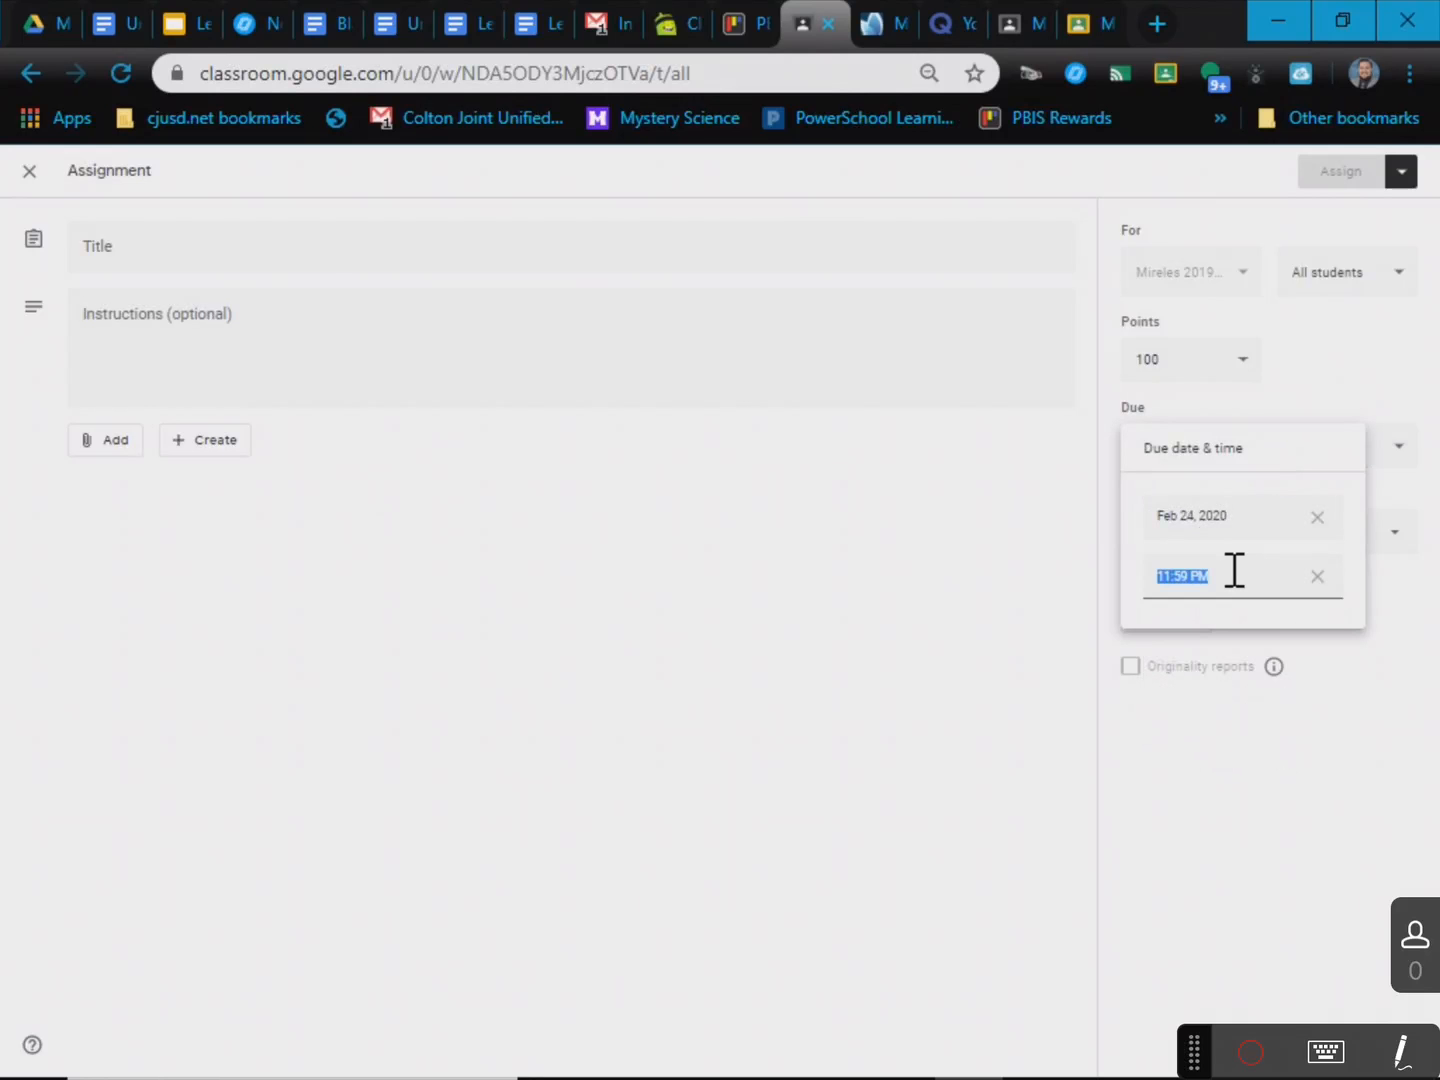
{"action": "type", "text": "9:00AM"}
{"action": "left_click", "coordinate": [1190, 636]}
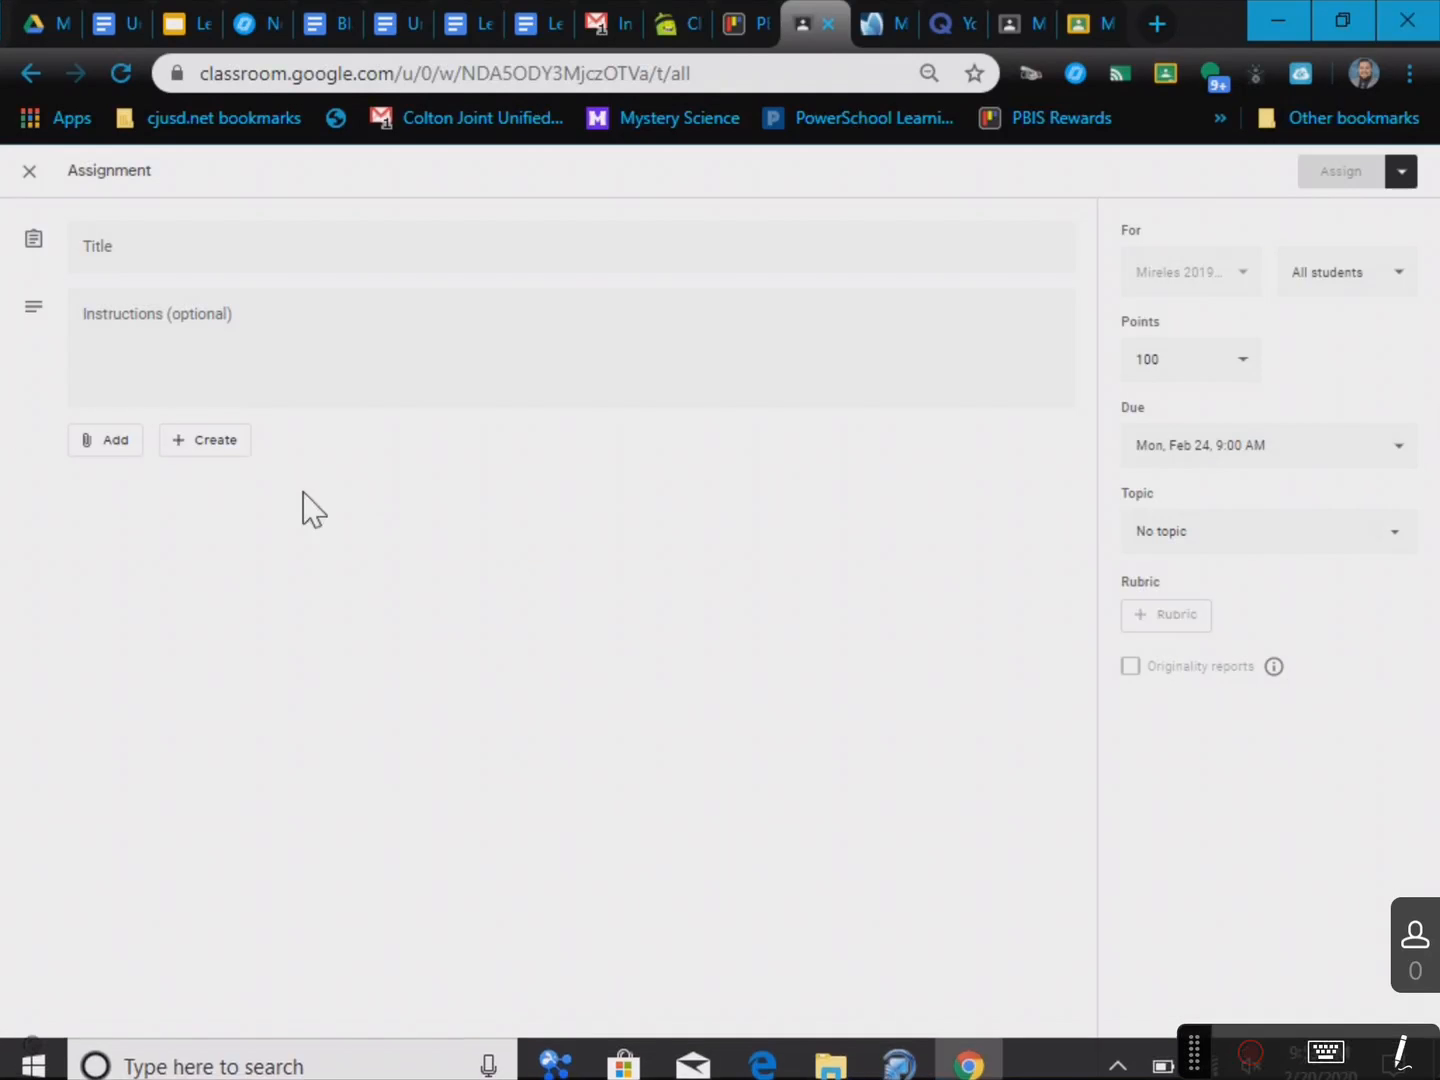
- Open the Google Drive file picker for the assignment and examine the device upload option and the recent files
{"action": "left_click", "coordinate": [85, 443]}
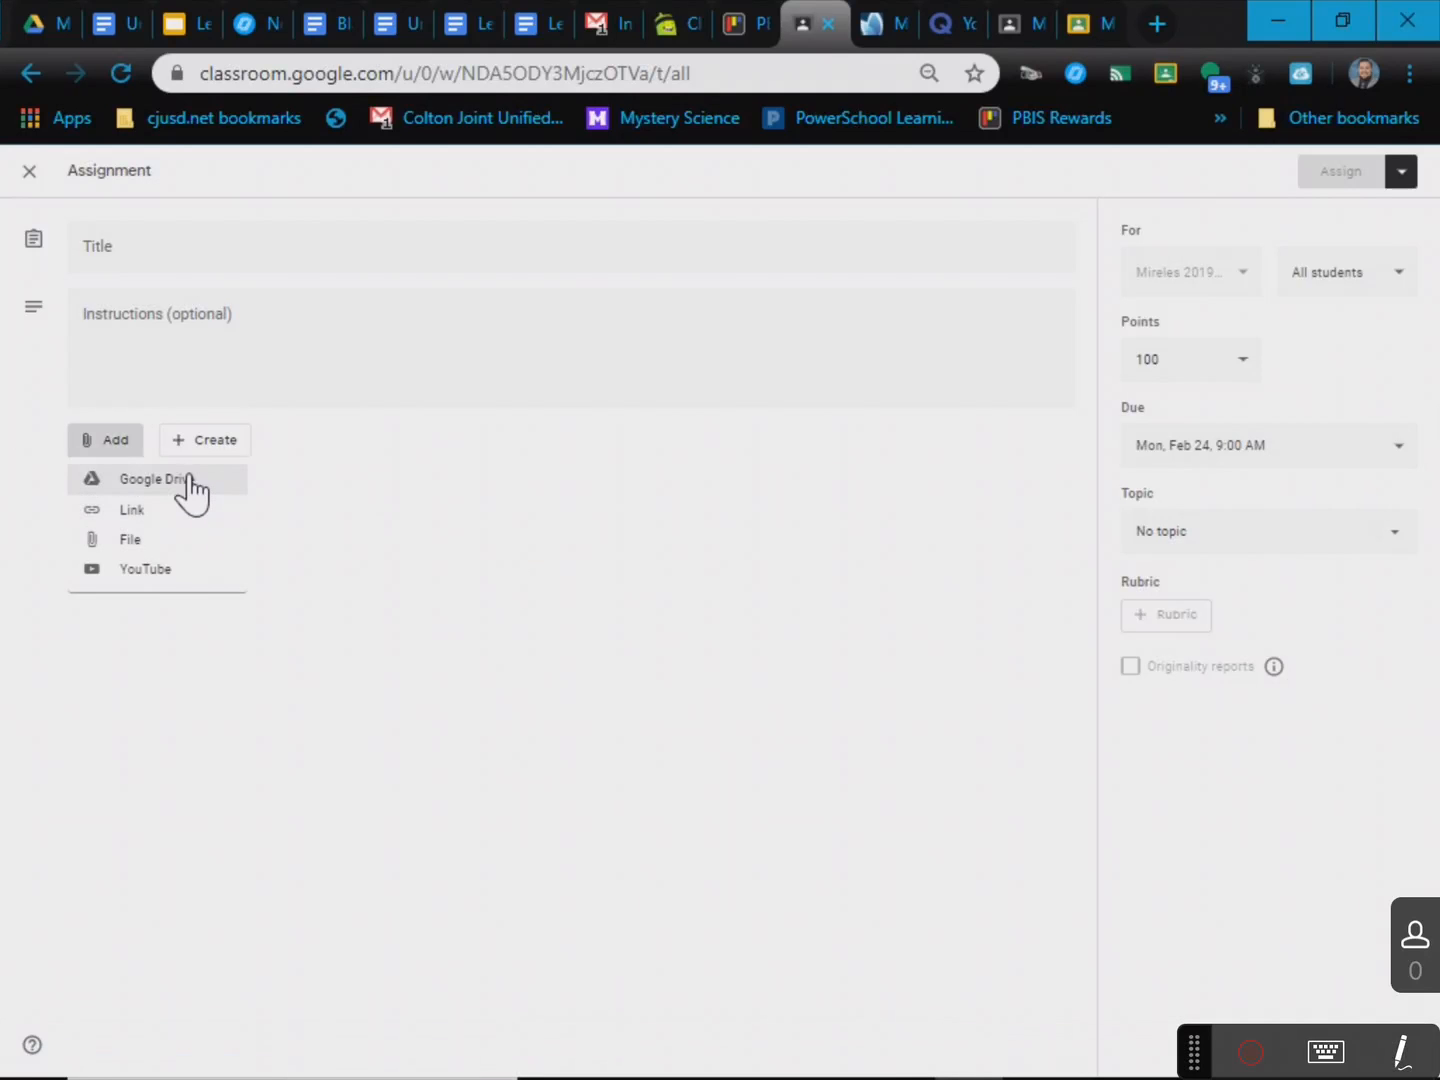
{"action": "left_click", "coordinate": [136, 484]}
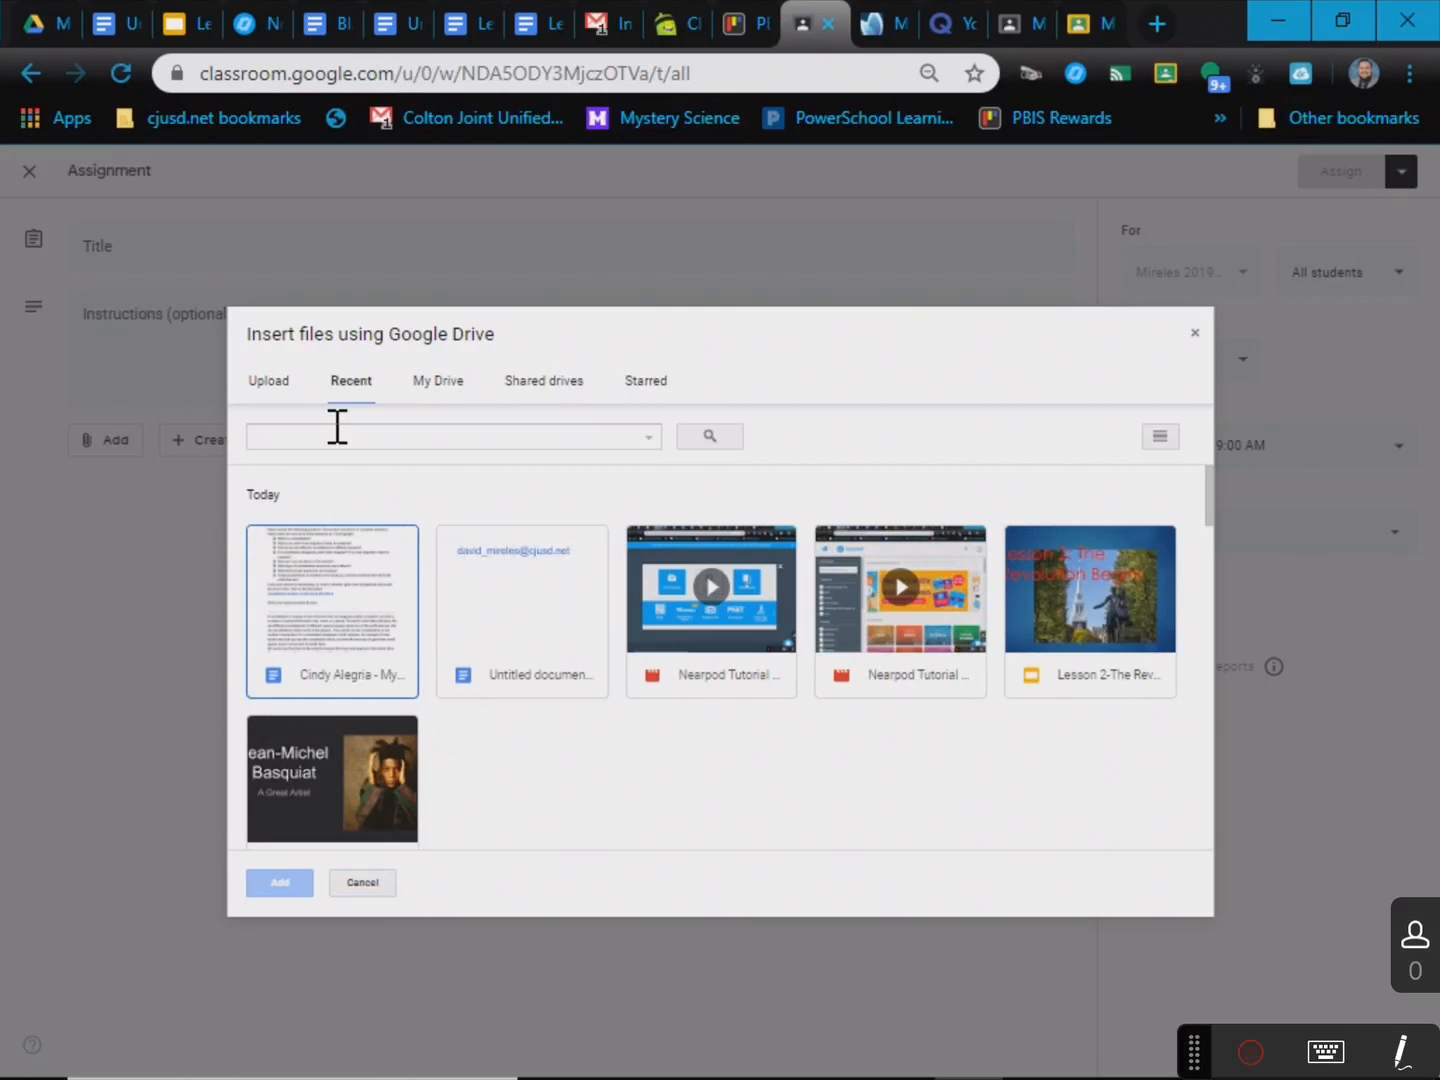
{"action": "left_click", "coordinate": [280, 390]}
{"action": "left_click", "coordinate": [717, 628]}
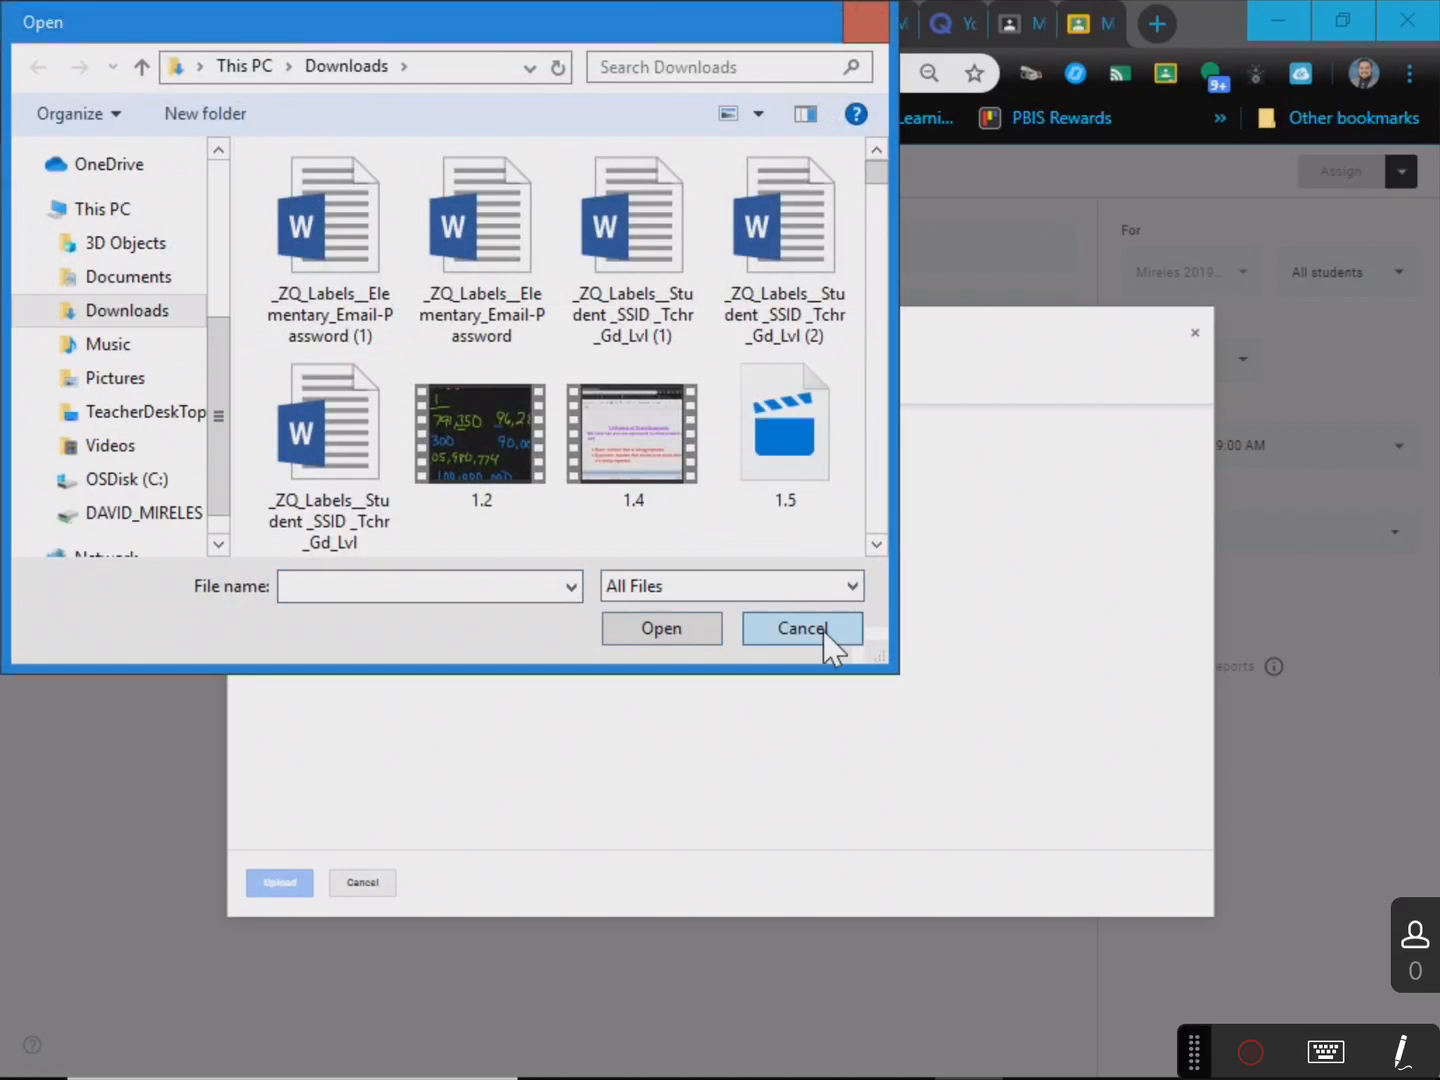
{"action": "left_click", "coordinate": [829, 638]}
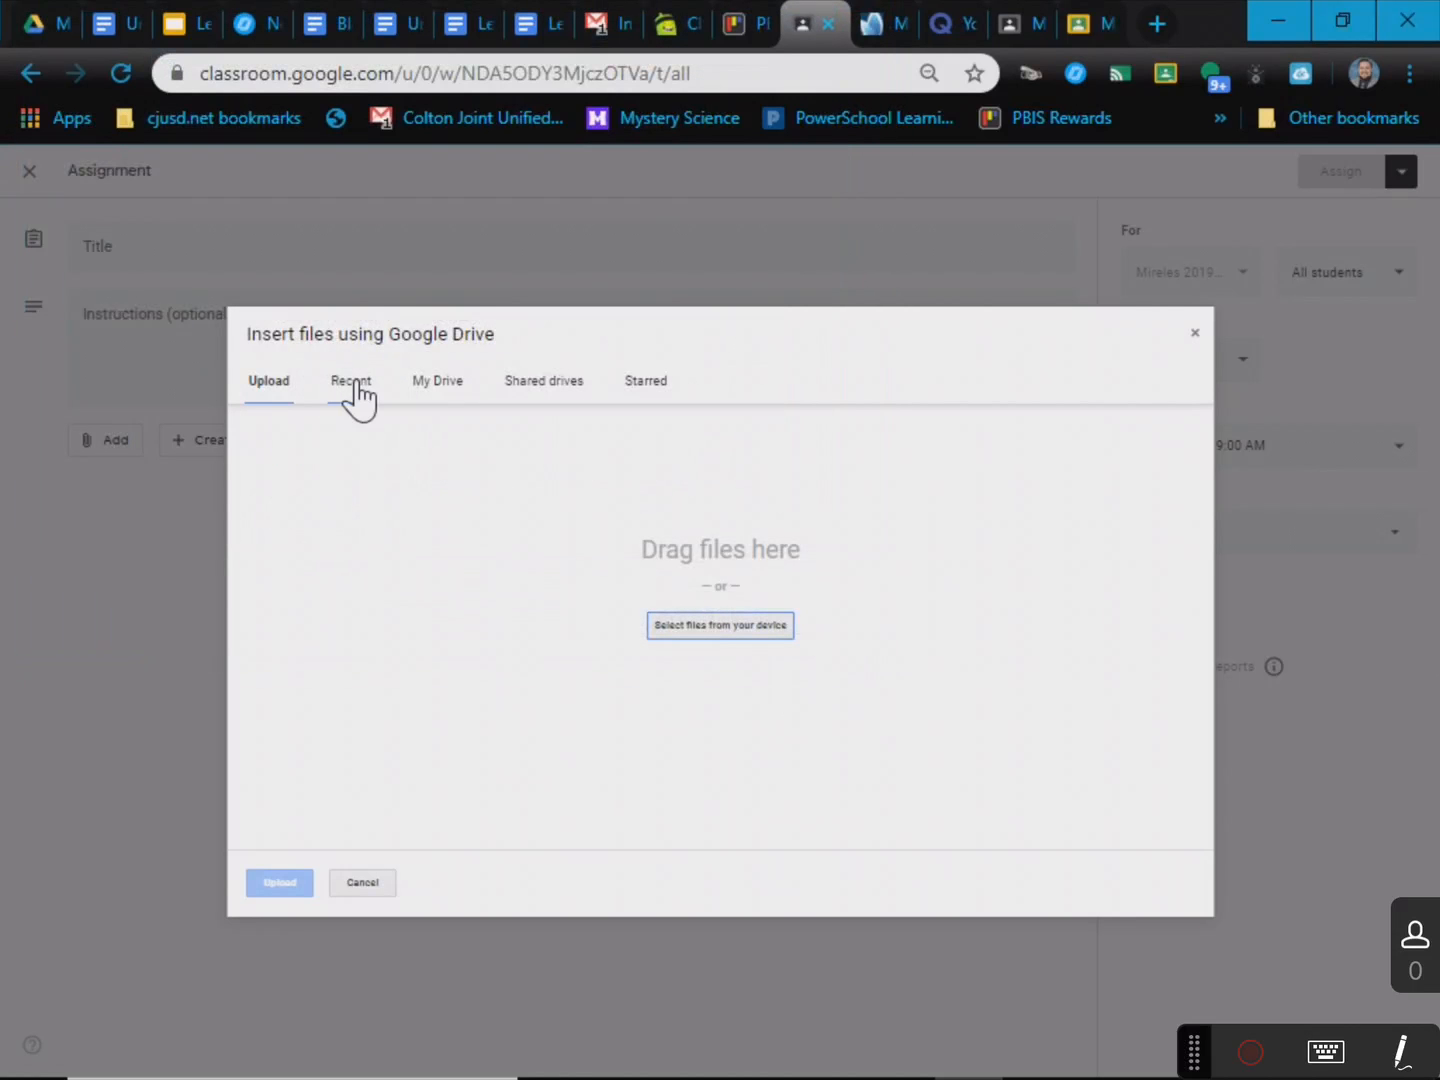
{"action": "left_click", "coordinate": [425, 384]}
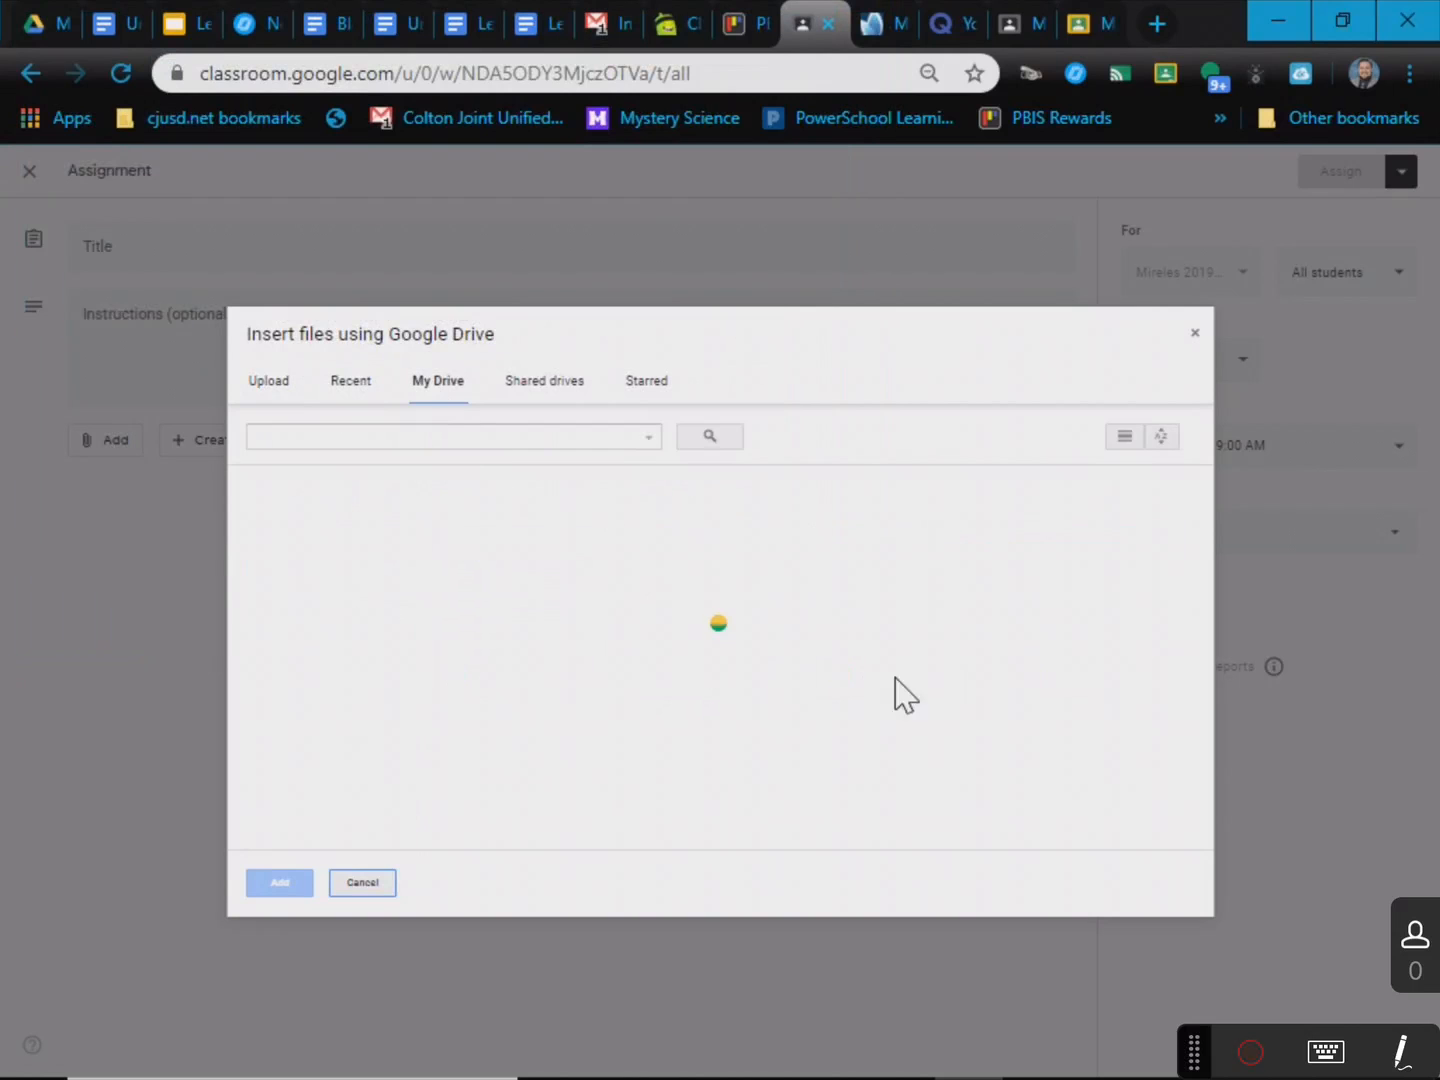
{"action": "left_click", "coordinate": [275, 395]}
{"action": "left_click", "coordinate": [355, 392]}
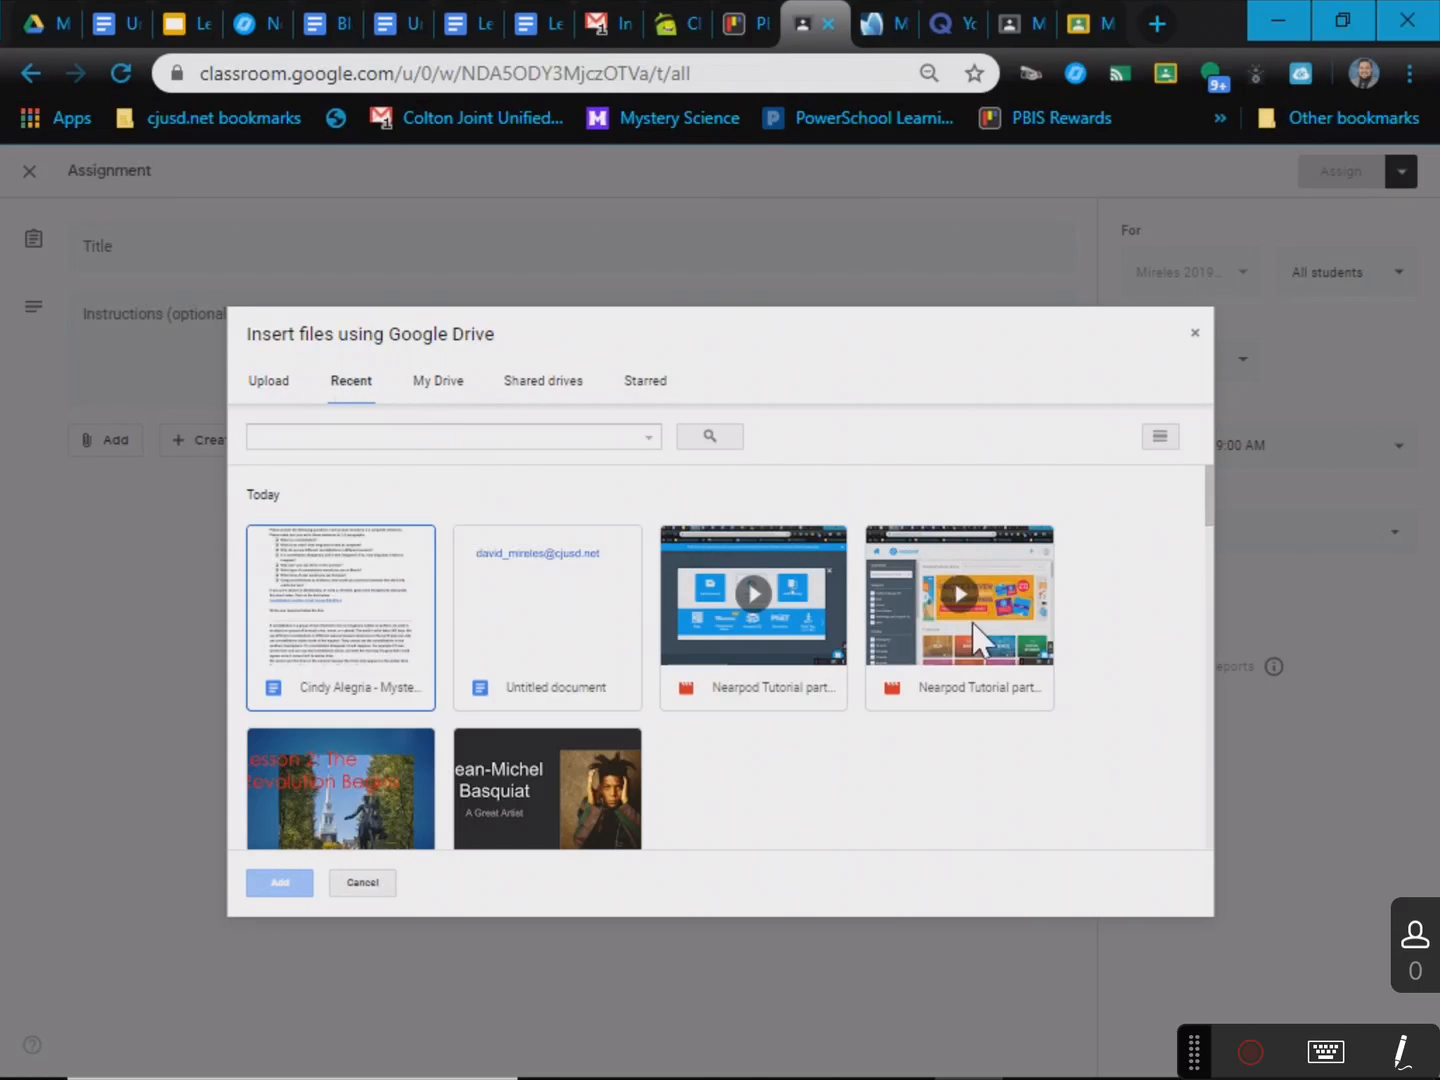
{"action": "scroll", "coordinate": [877, 775], "scroll_direction": "down", "scroll_amount": 4}
{"action": "scroll", "coordinate": [554, 495], "scroll_direction": "up", "scroll_amount": 3}
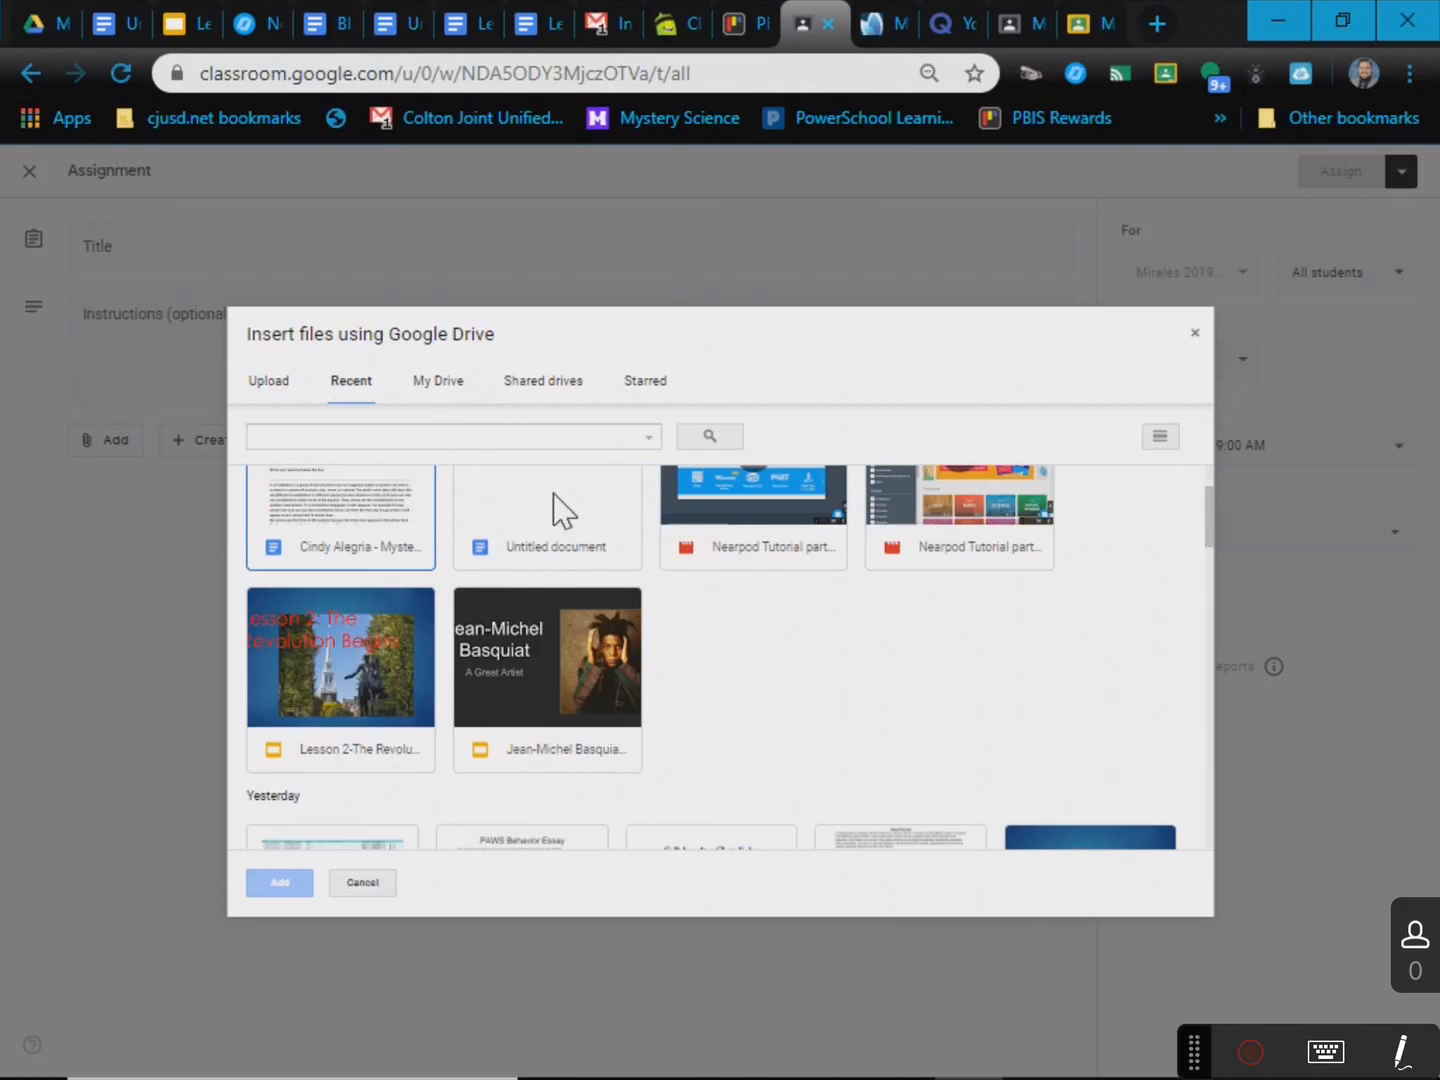
{"action": "scroll", "coordinate": [519, 481], "scroll_direction": "up", "scroll_amount": 2}
- Attach the "Weather Phenomenon Outline" document from My Drive's ELA > Writing > Weather Phenomenon Report folder to the assignment
{"action": "left_click", "coordinate": [453, 391]}
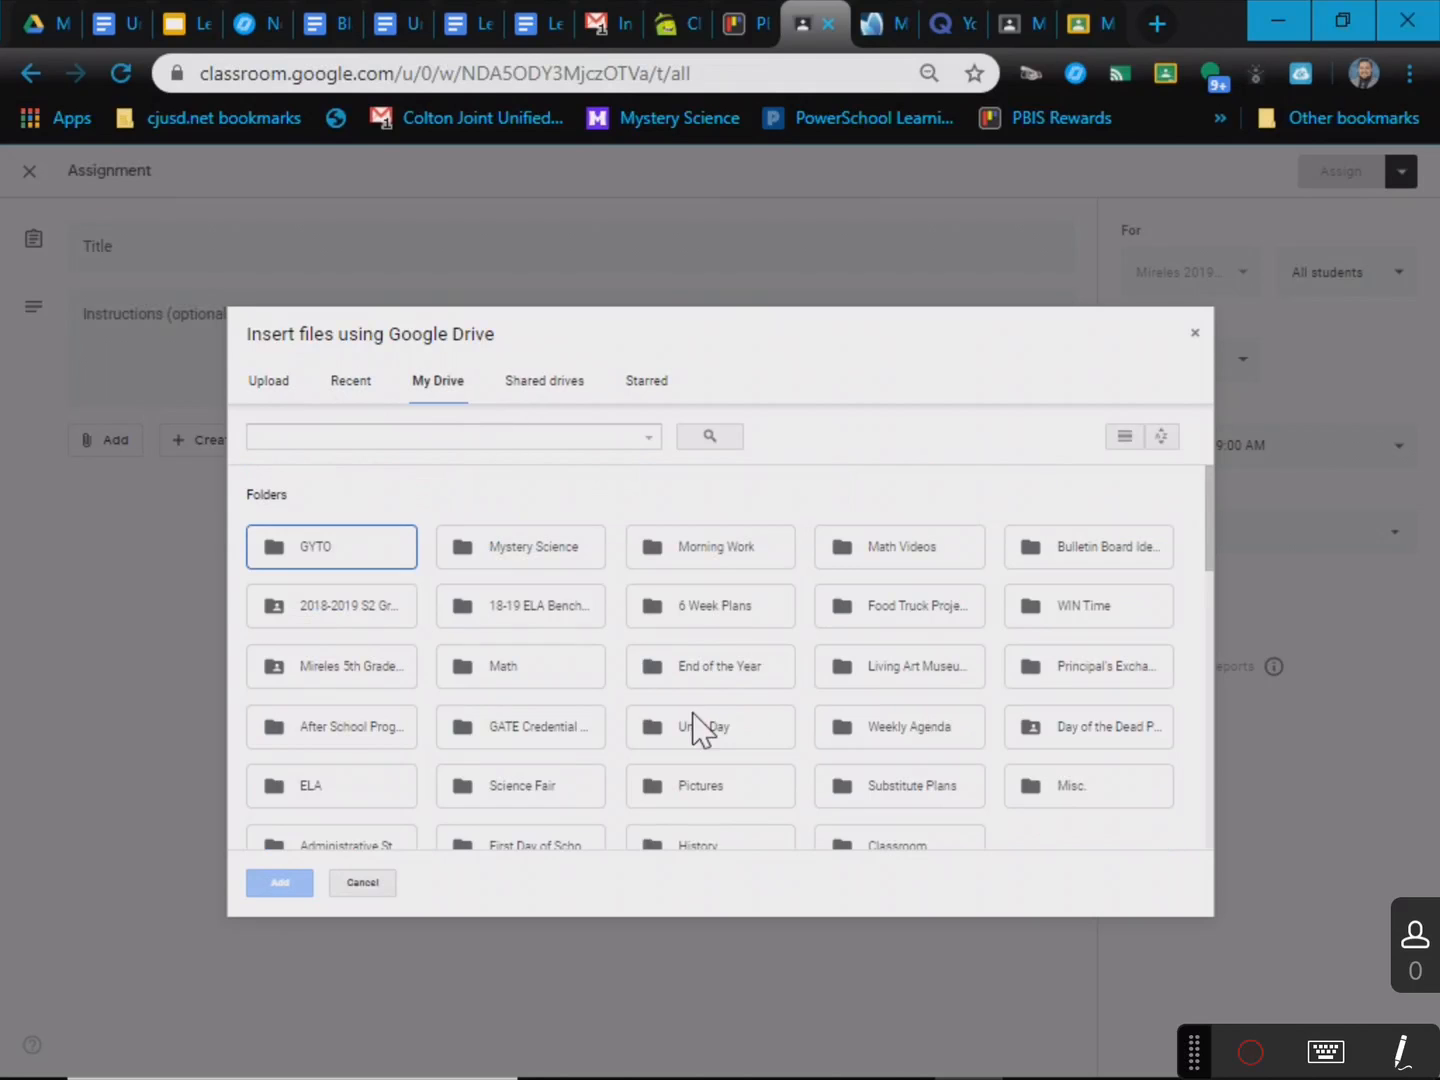
{"action": "scroll", "coordinate": [820, 743], "scroll_direction": "down", "scroll_amount": 2}
{"action": "scroll", "coordinate": [600, 640], "scroll_direction": "up", "scroll_amount": 1}
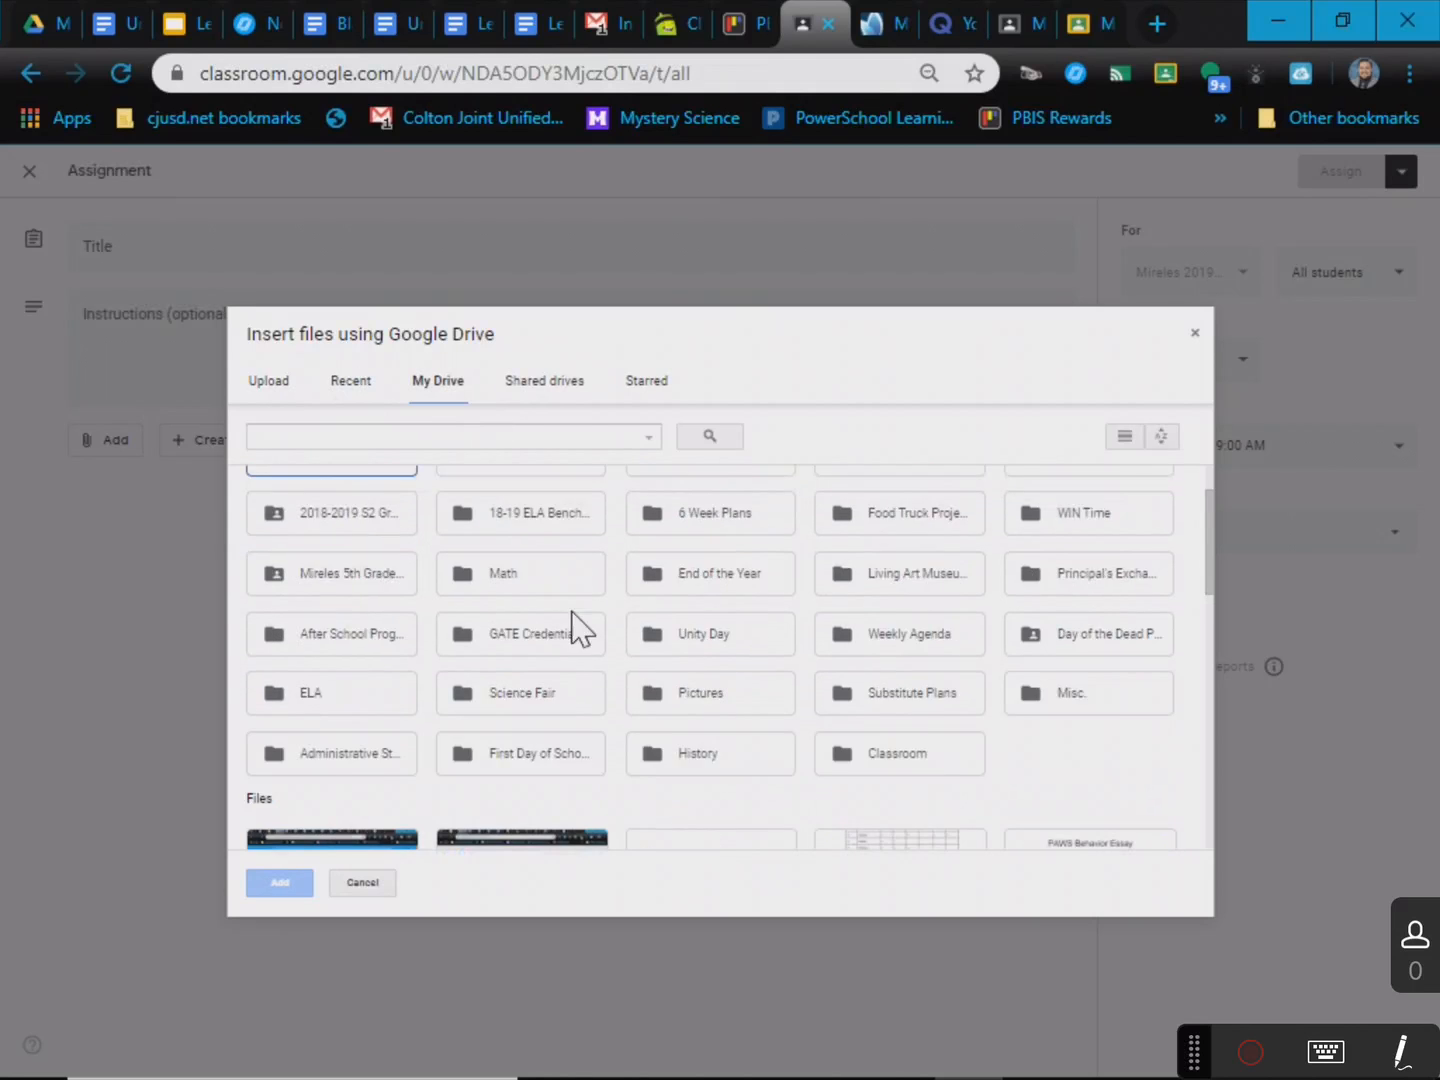
{"action": "scroll", "coordinate": [420, 720], "scroll_direction": "up", "scroll_amount": 1}
{"action": "double_click", "coordinate": [334, 797]}
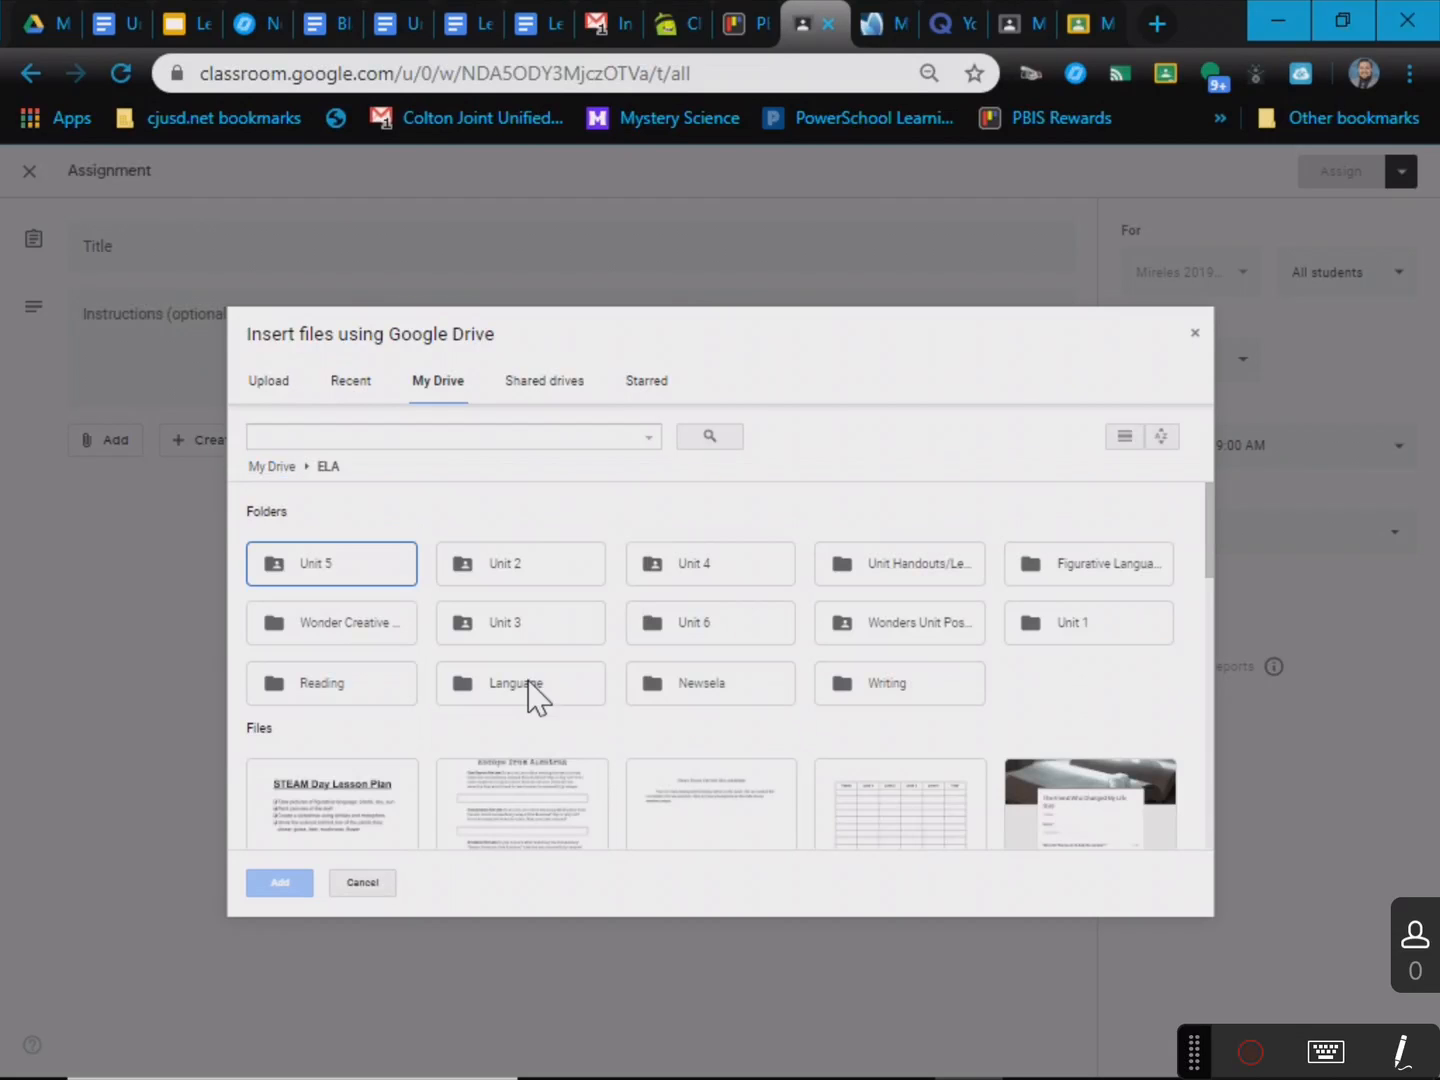
{"action": "double_click", "coordinate": [866, 689]}
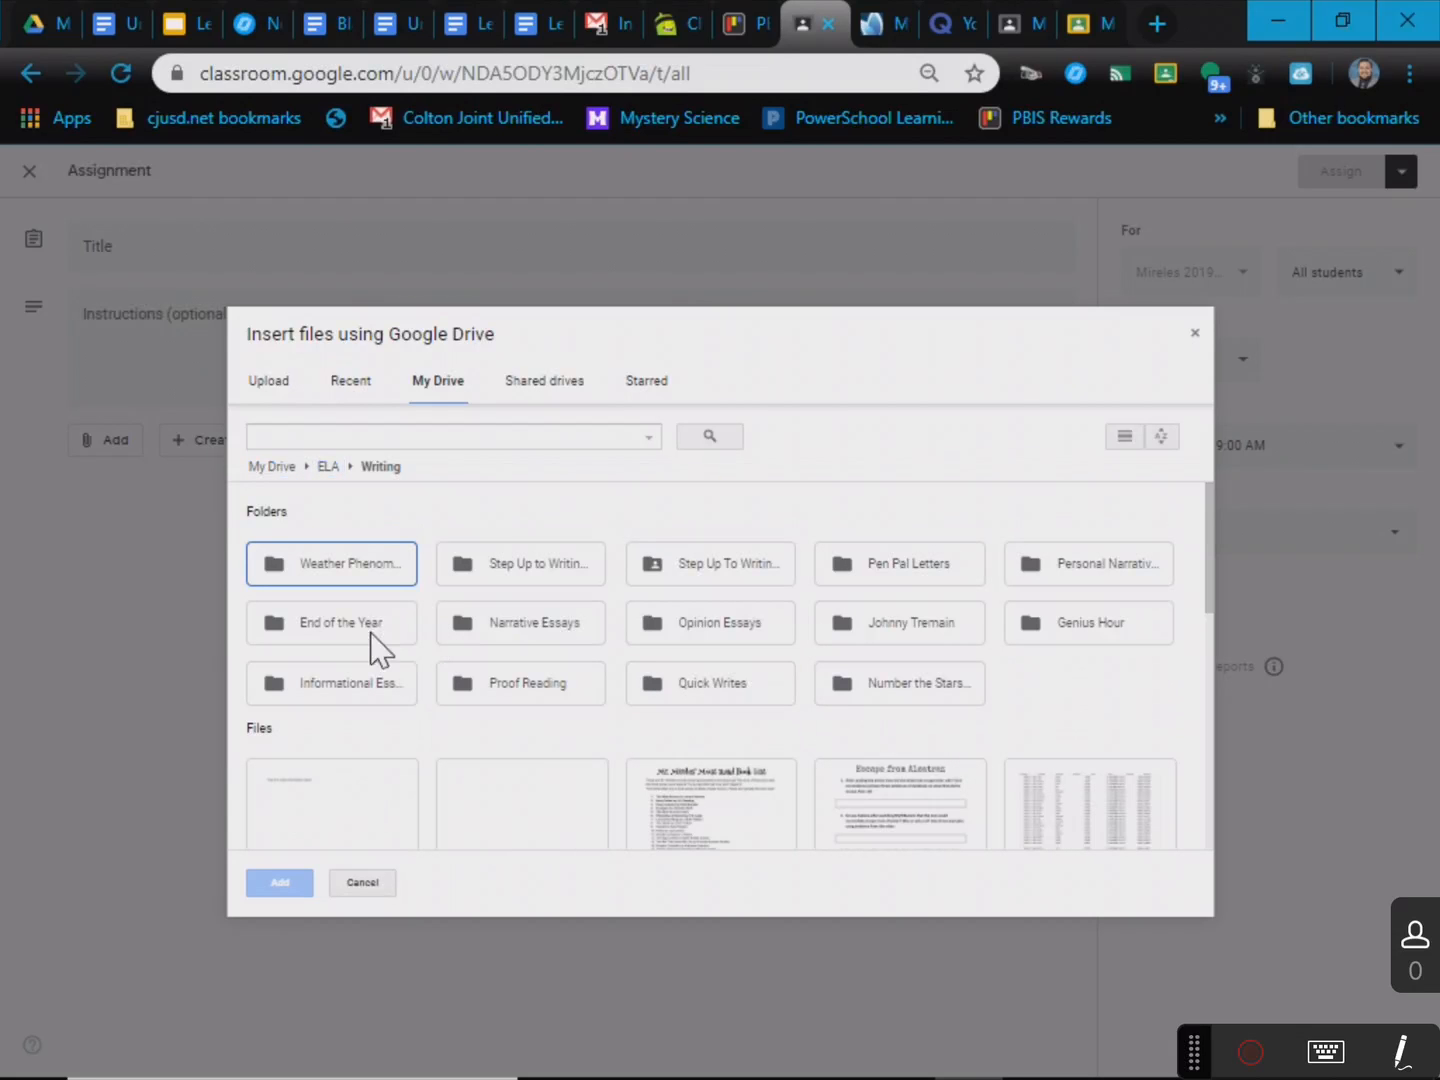
{"action": "scroll", "coordinate": [521, 734], "scroll_direction": "down", "scroll_amount": 2}
{"action": "scroll", "coordinate": [482, 631], "scroll_direction": "up", "scroll_amount": 2}
{"action": "double_click", "coordinate": [369, 568]}
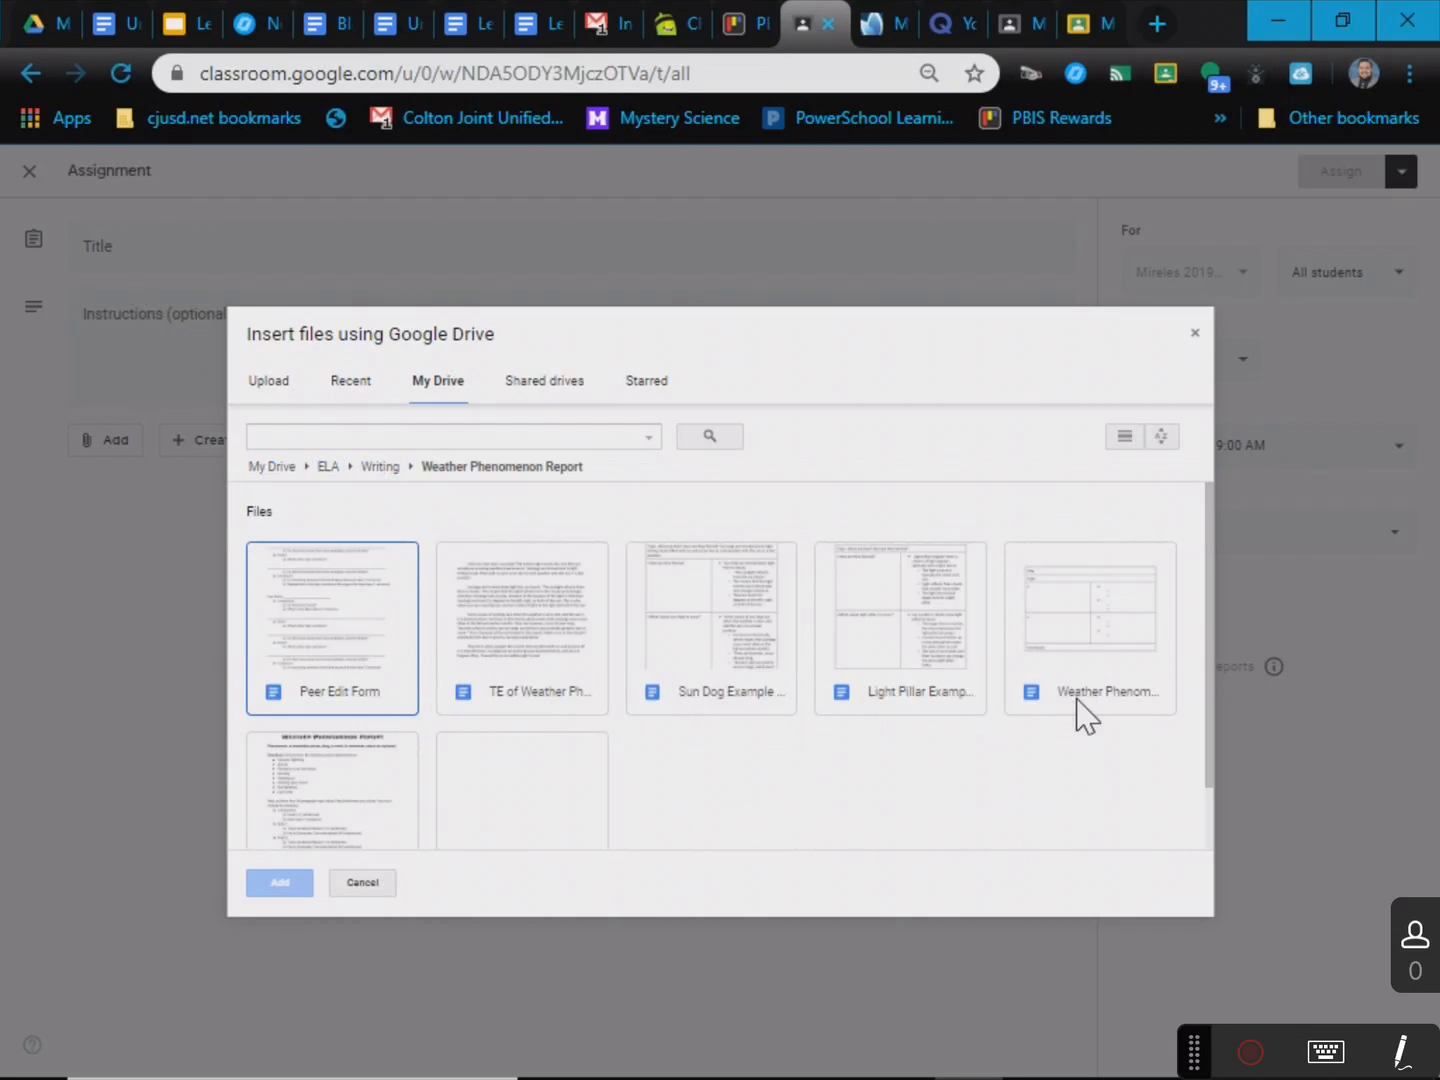
{"action": "double_click", "coordinate": [1077, 656]}
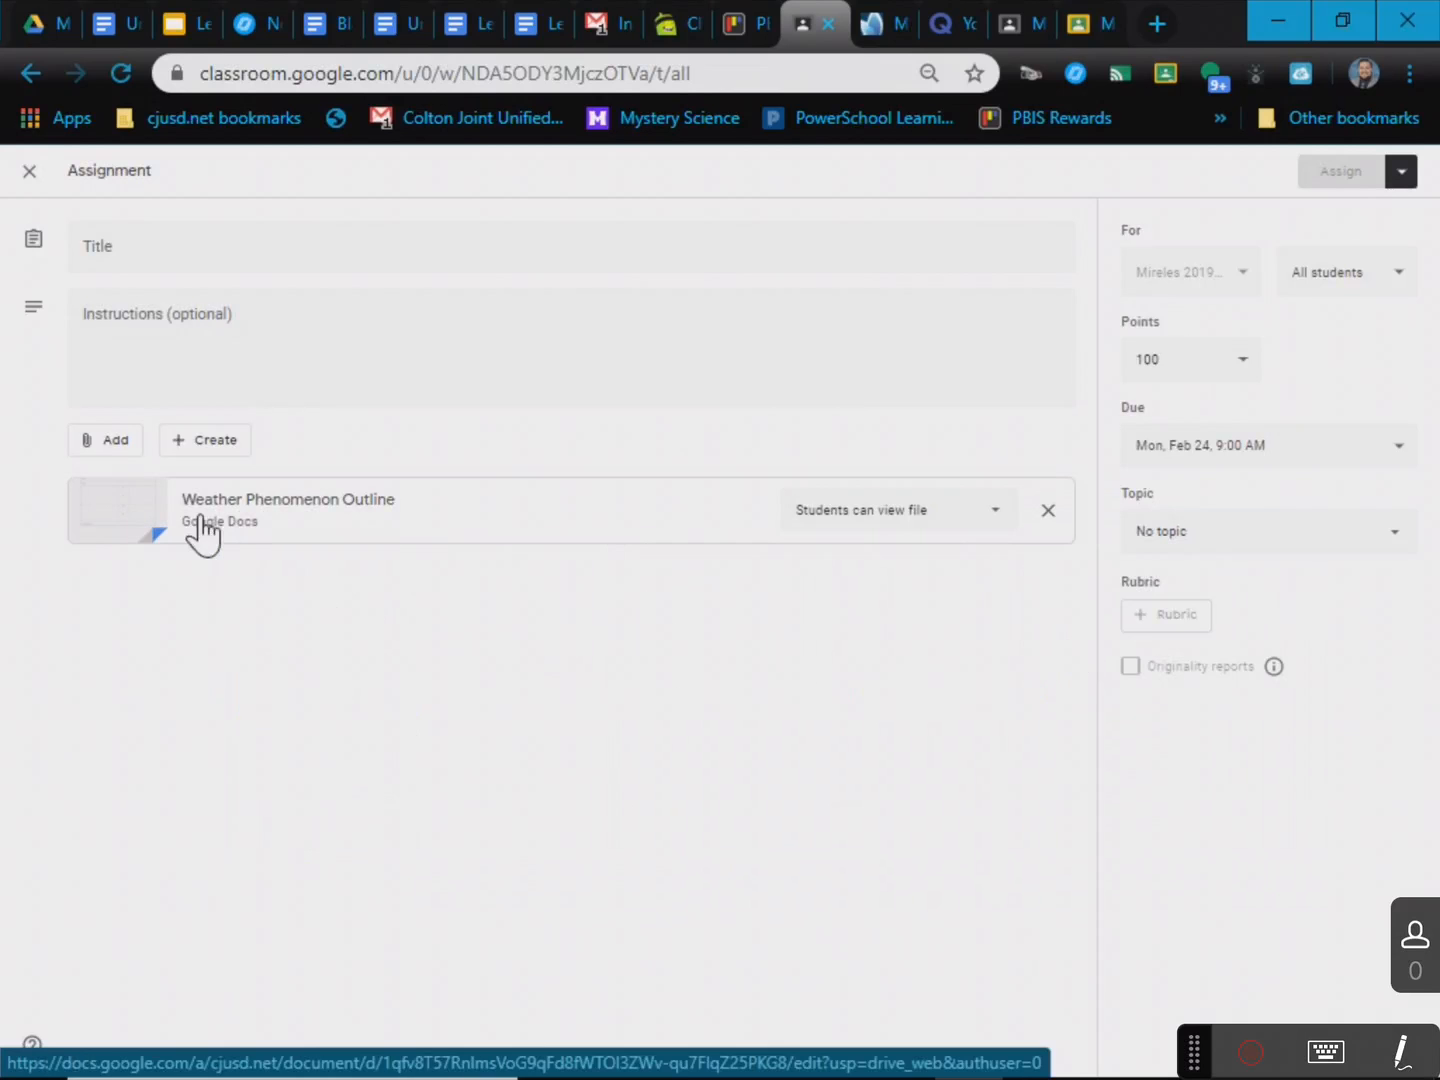
- Set the Weather Phenomenon Outline attachment to make a copy for each student, and close the assignment form without assigning it
{"action": "left_click", "coordinate": [897, 530]}
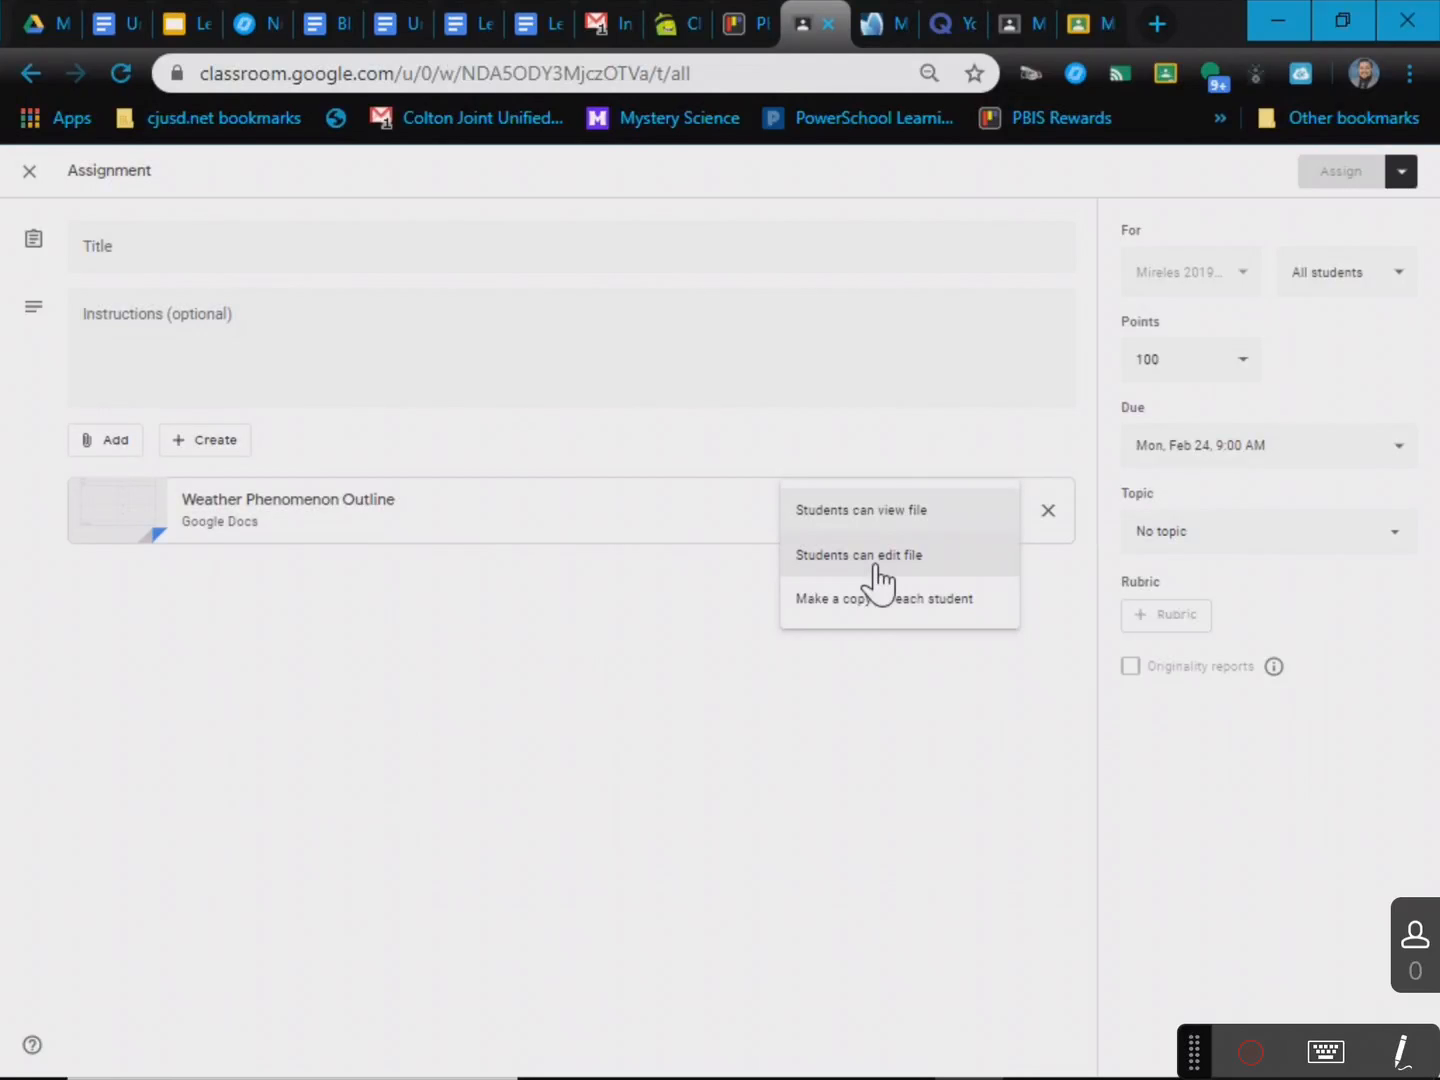
{"action": "left_click", "coordinate": [857, 628]}
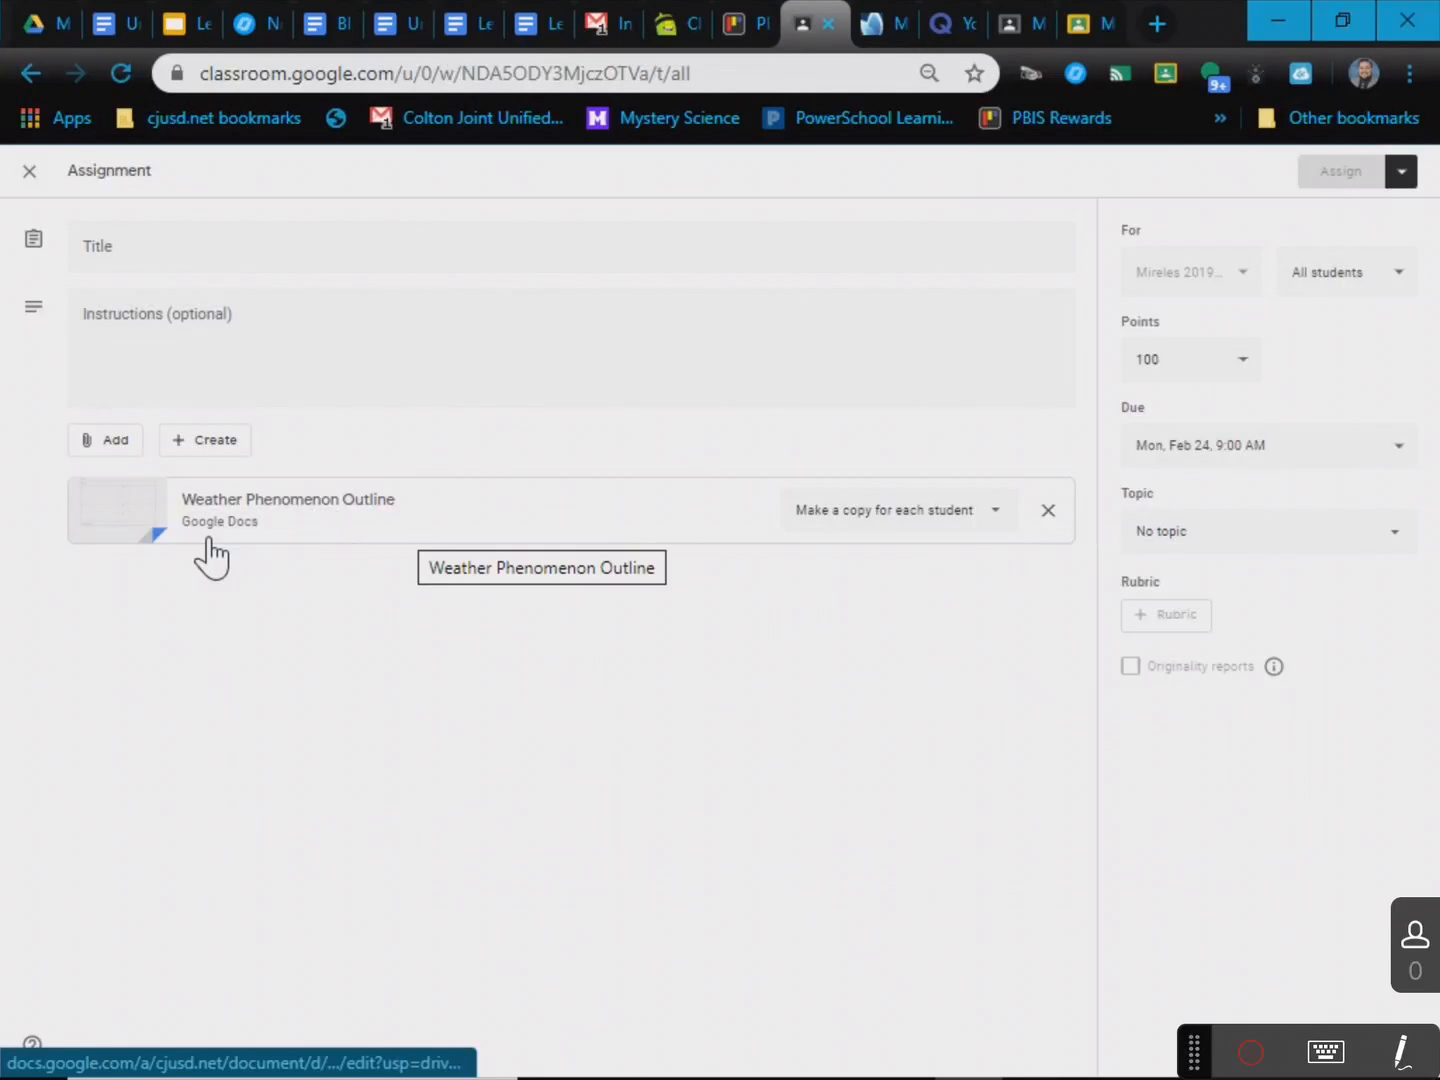
{"action": "left_click", "coordinate": [24, 175]}
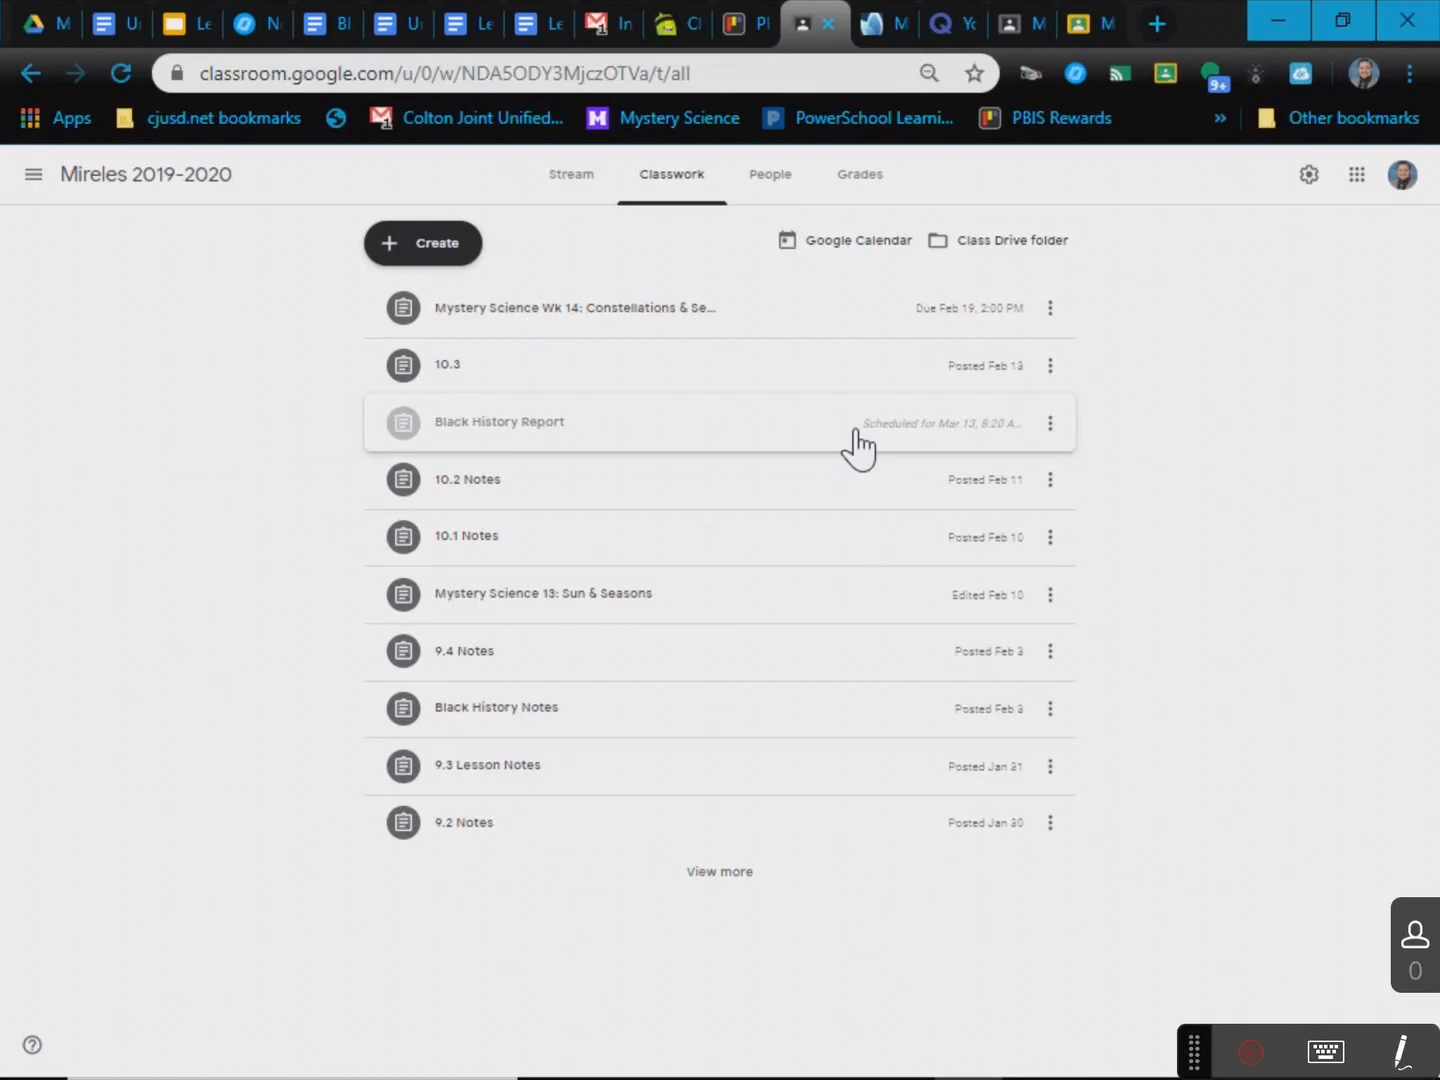
- Expand the Mystery Science 13: Sun & Seasons assignment and open its graded student work
{"action": "left_click", "coordinate": [671, 594]}
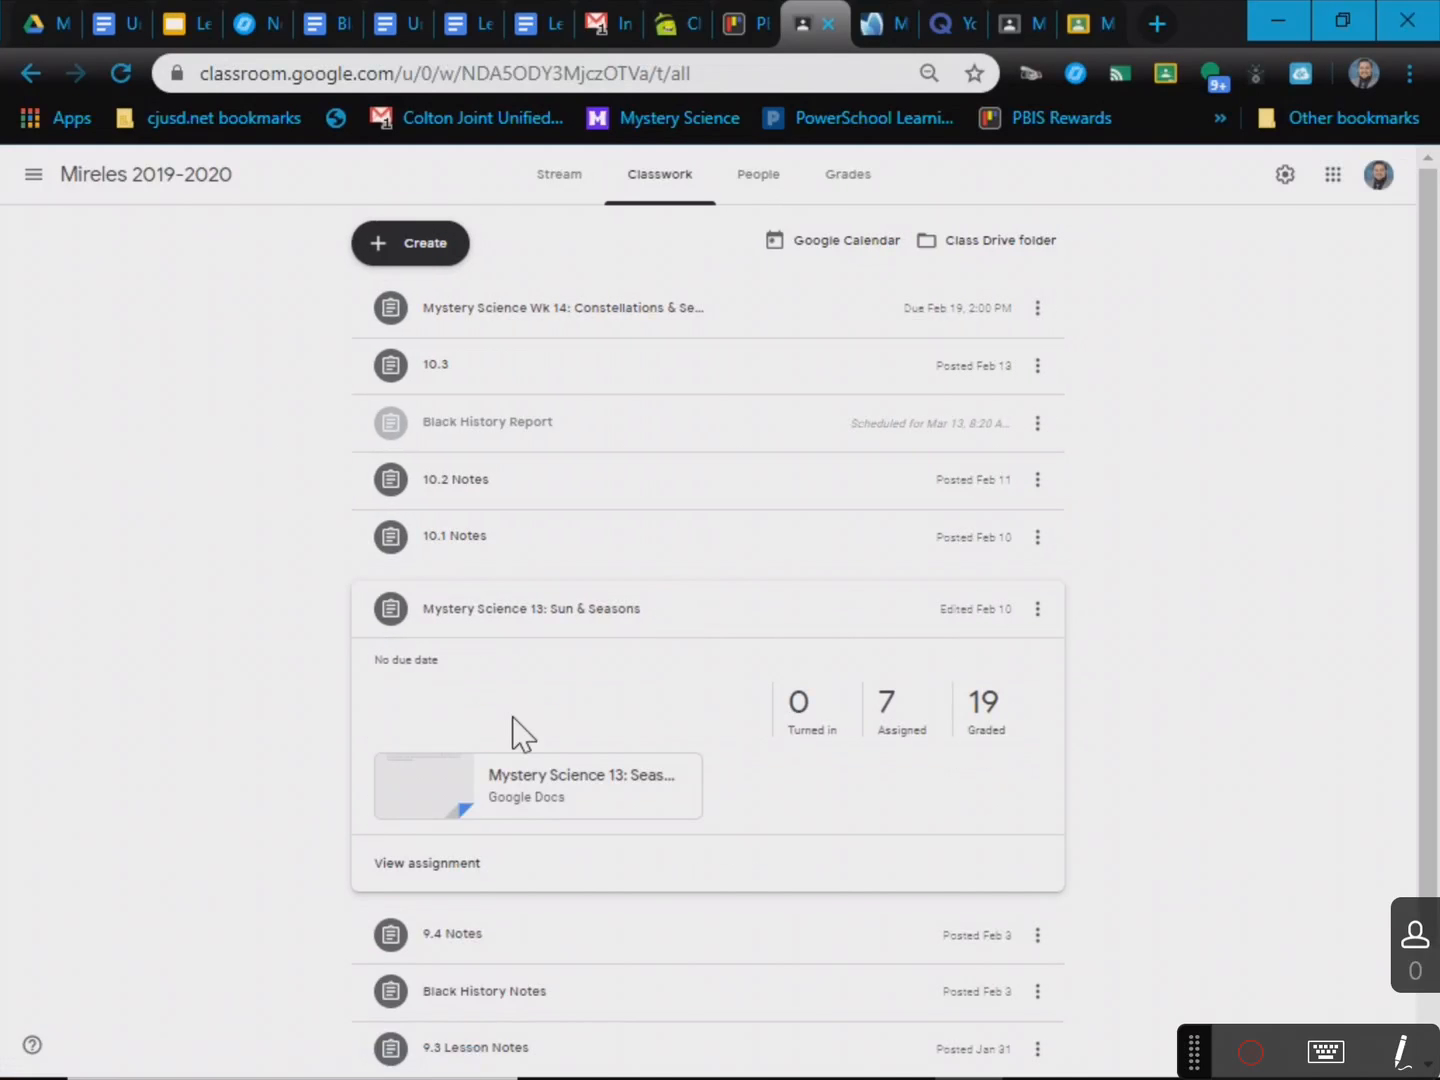
{"action": "scroll", "coordinate": [661, 680], "scroll_direction": "down", "scroll_amount": 2}
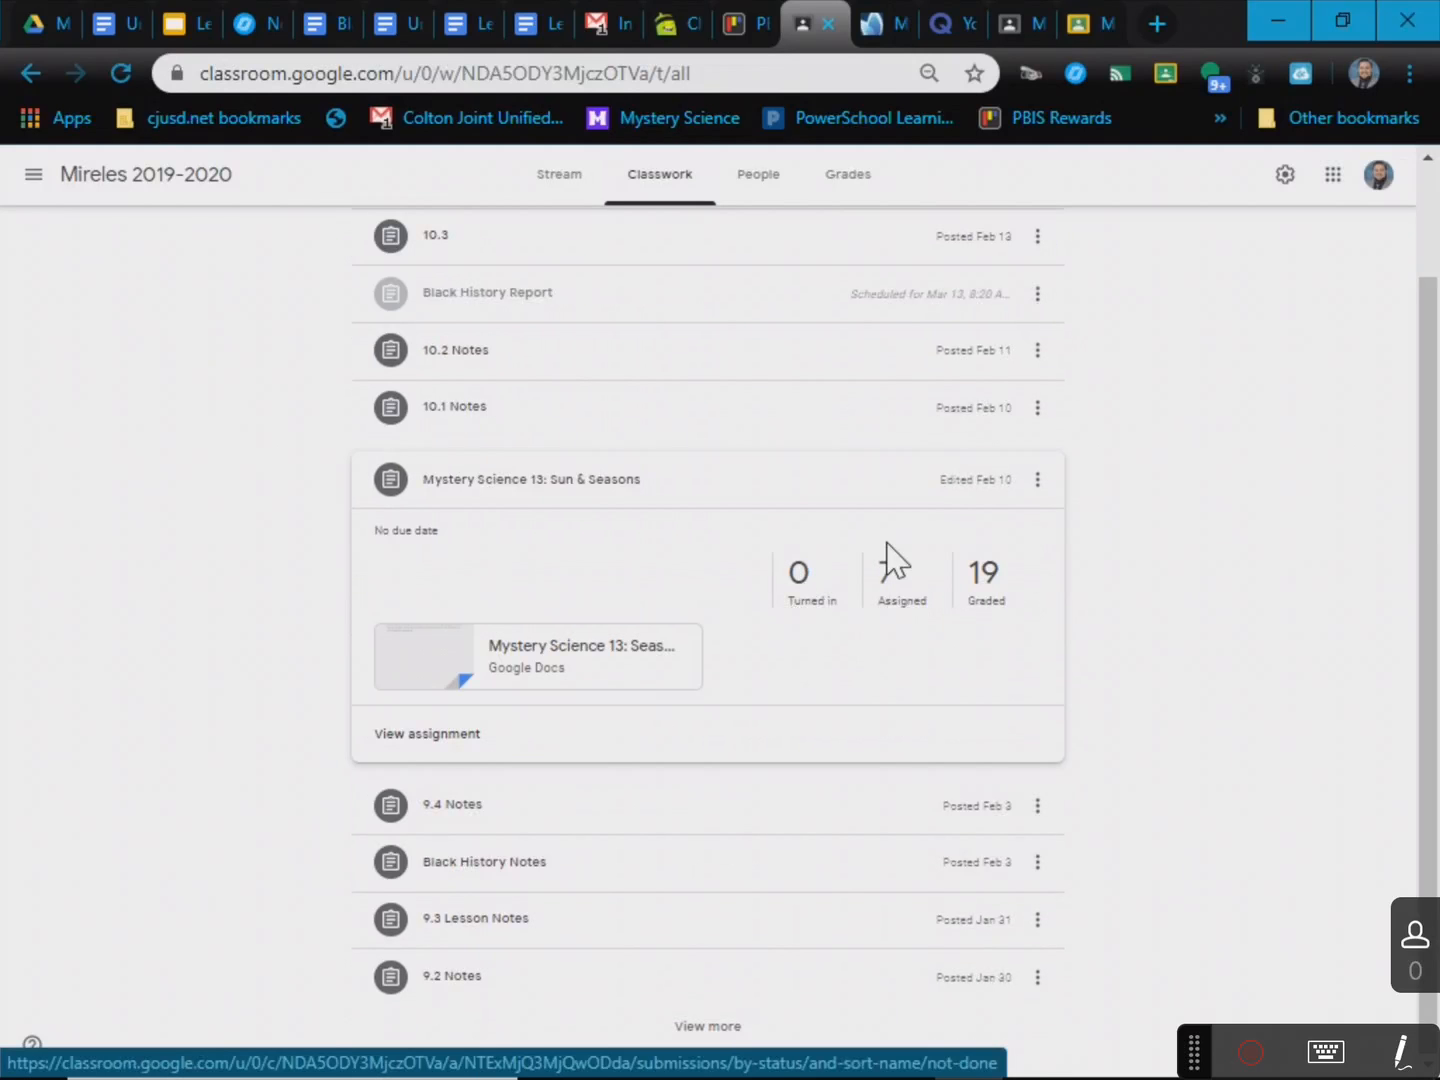
{"action": "left_click", "coordinate": [987, 599]}
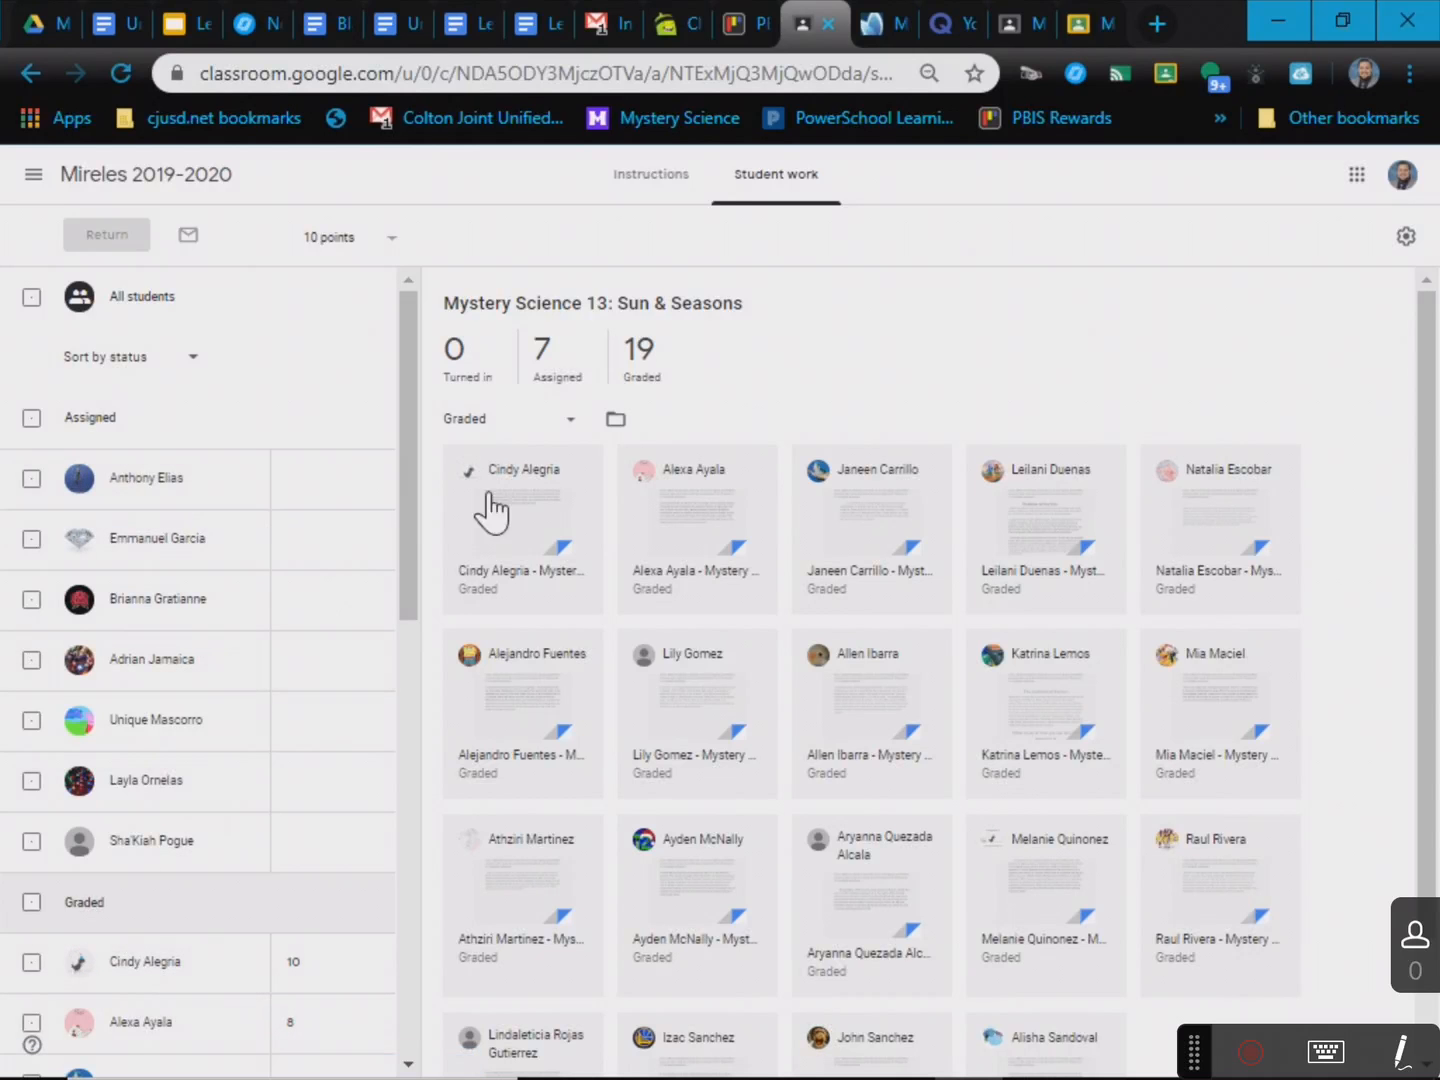
- Open the first graded student's submission and examine its grade, private comments and comment bank
{"action": "left_click", "coordinate": [554, 536]}
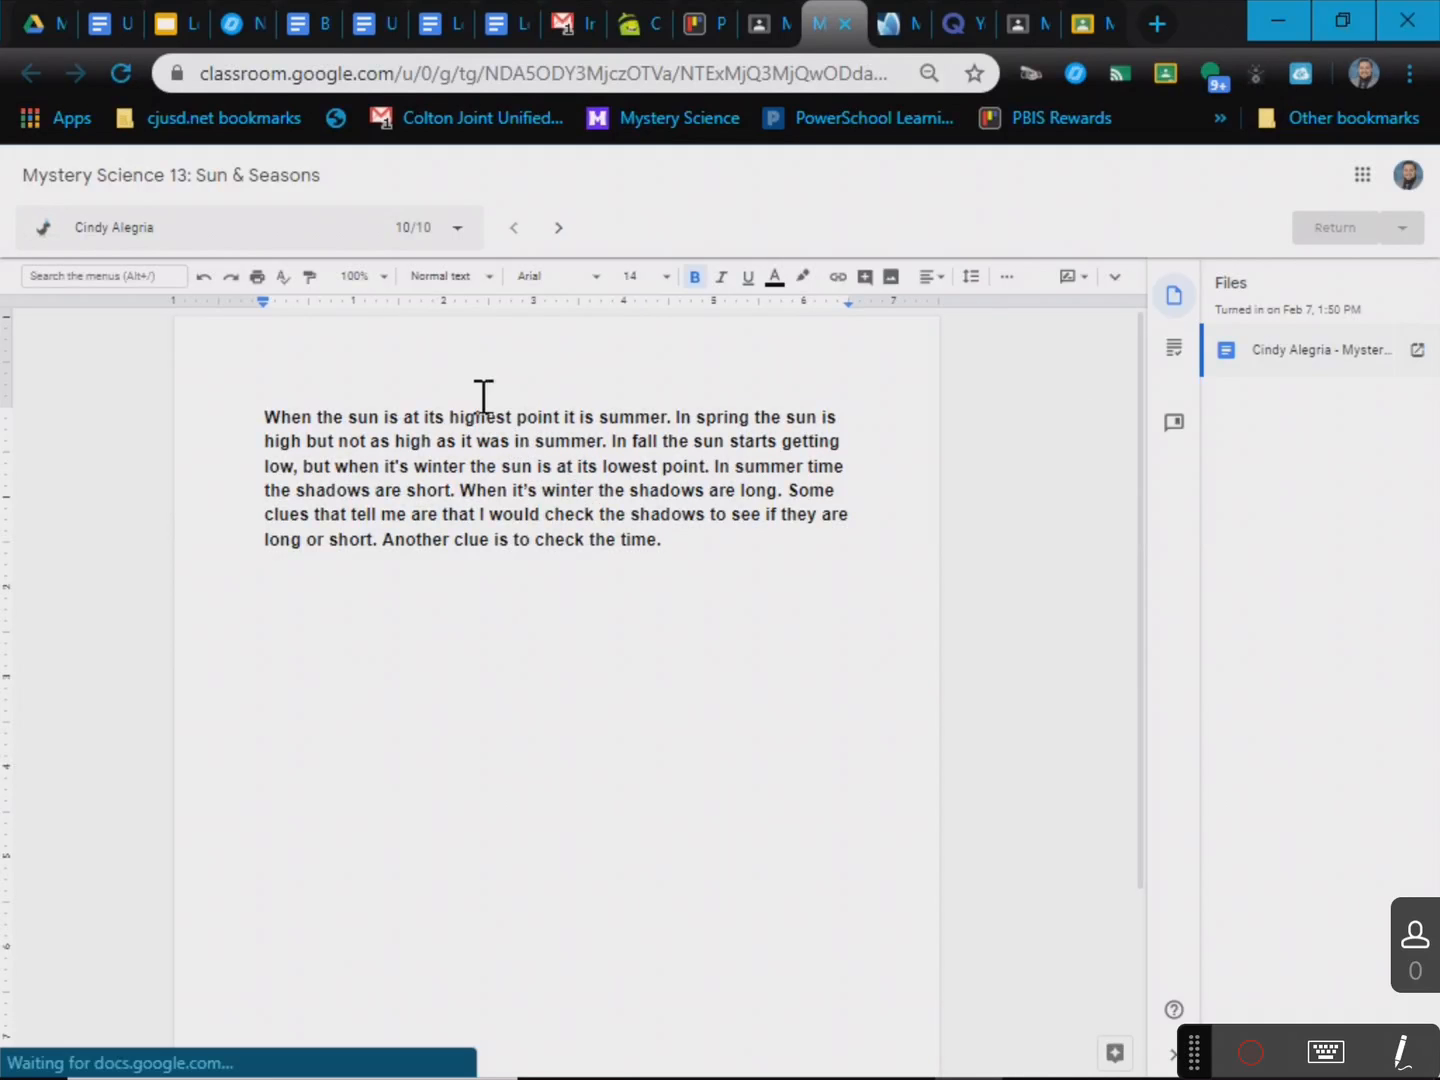
{"action": "left_click", "coordinate": [1176, 366]}
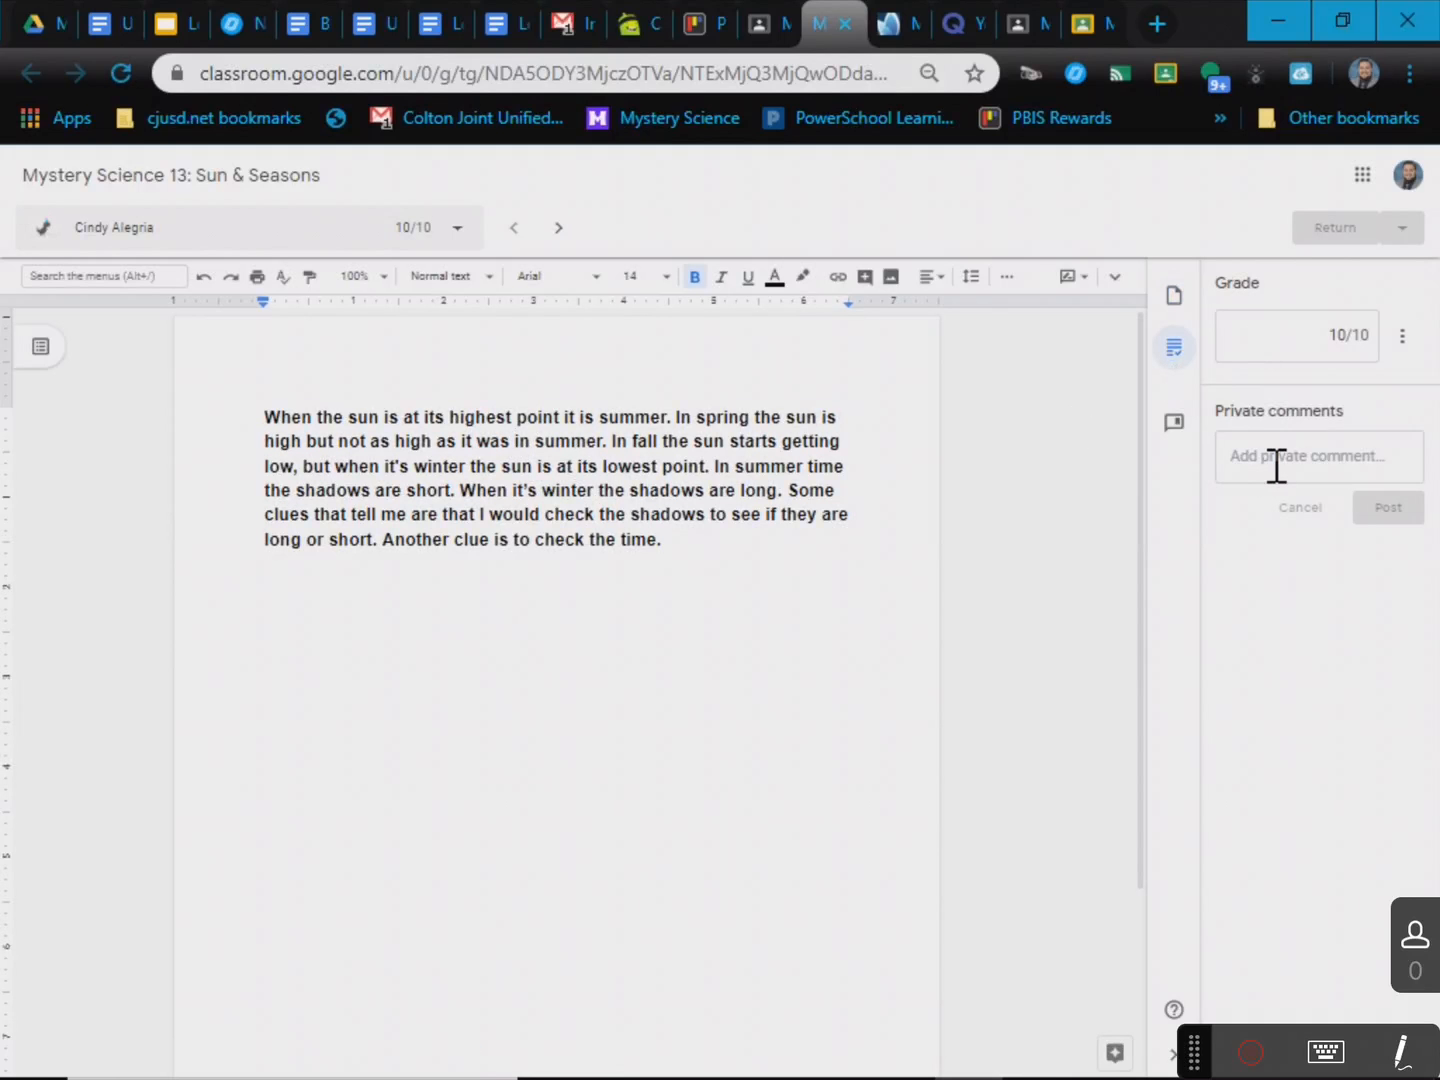
{"action": "left_click", "coordinate": [1176, 428]}
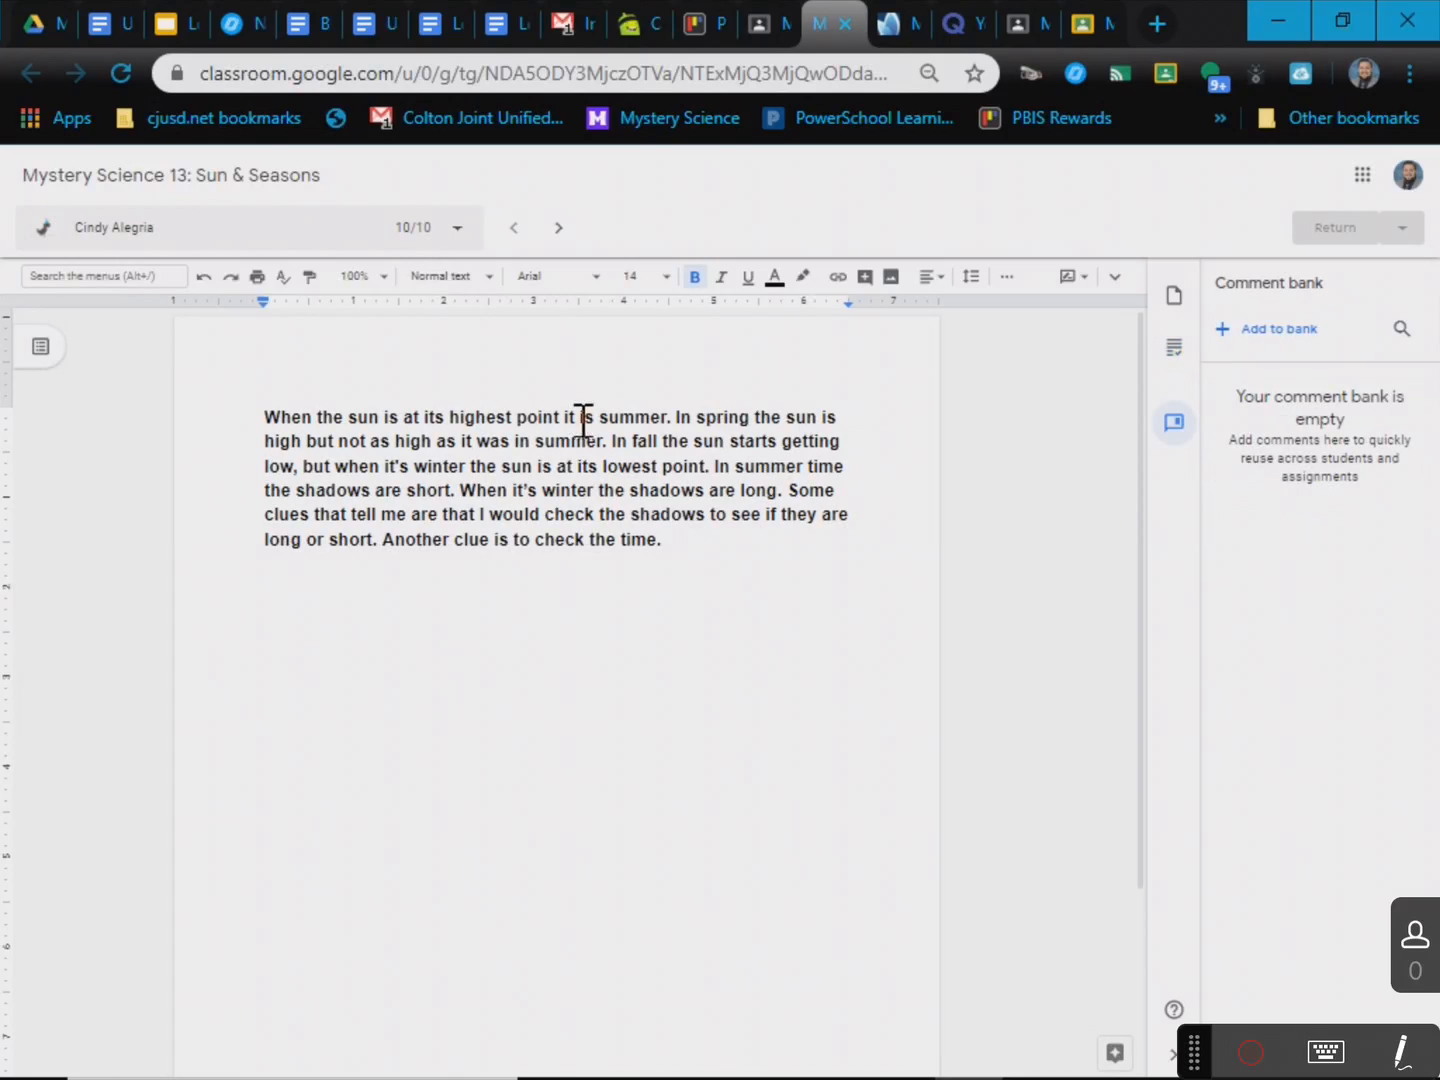
- Draft the comment "This needs to be changed" on the passage from "is summer" to "starts getting", and discard it
{"action": "left_click_drag", "start_coordinate": [580, 418], "coordinate": [843, 440]}
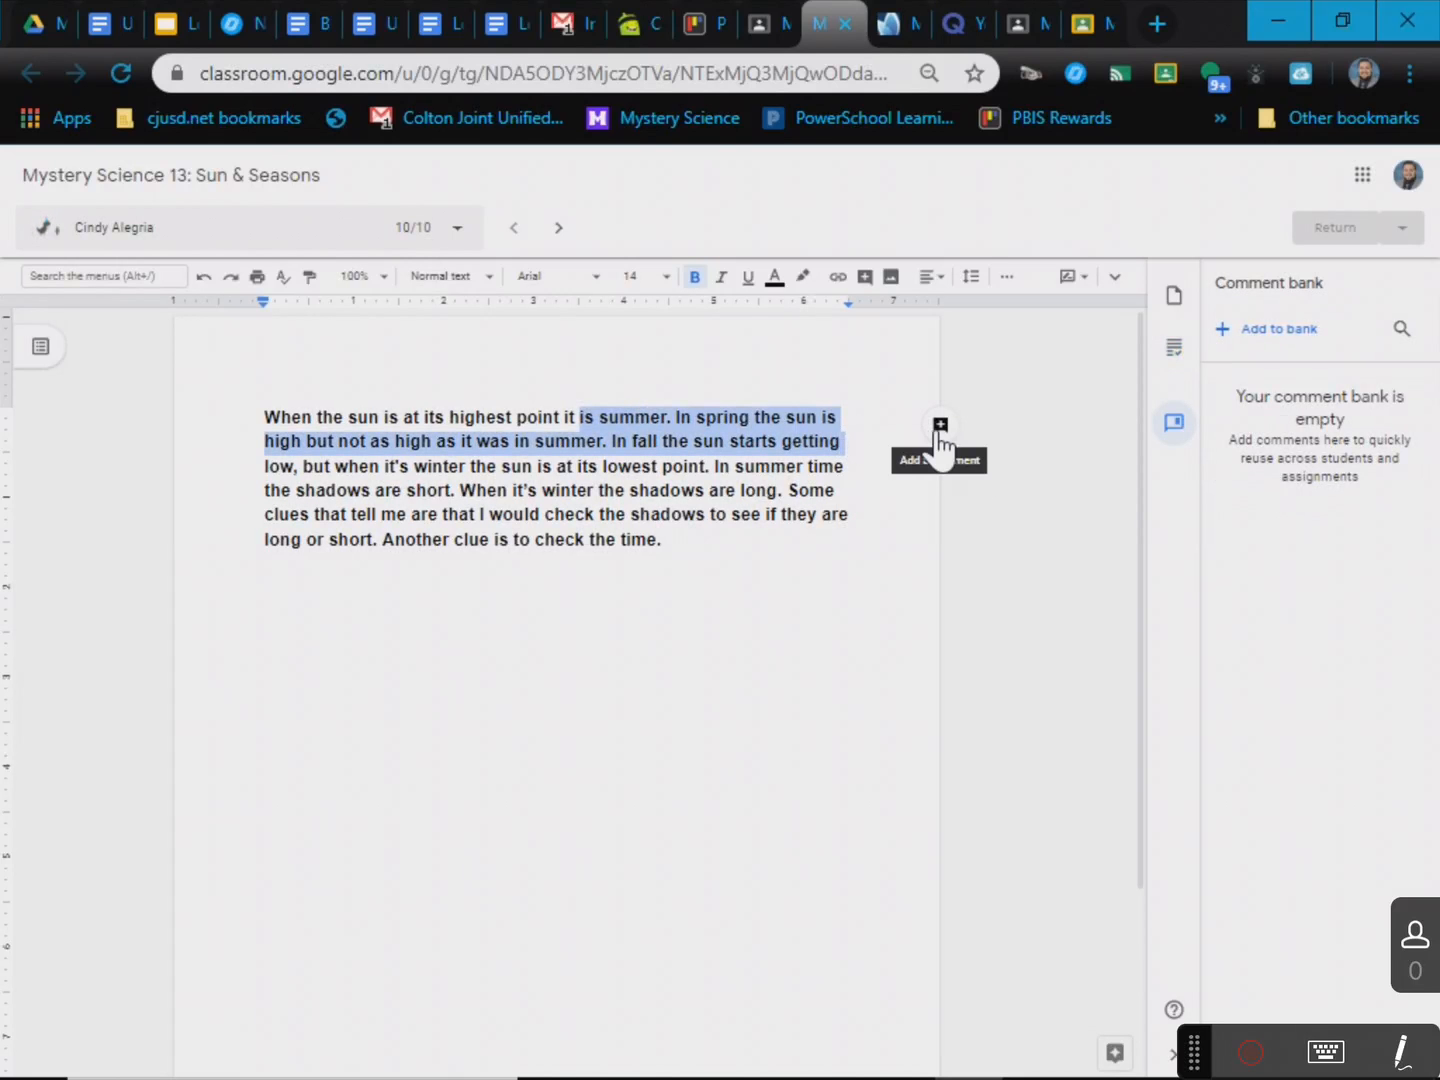
{"action": "left_click", "coordinate": [940, 427]}
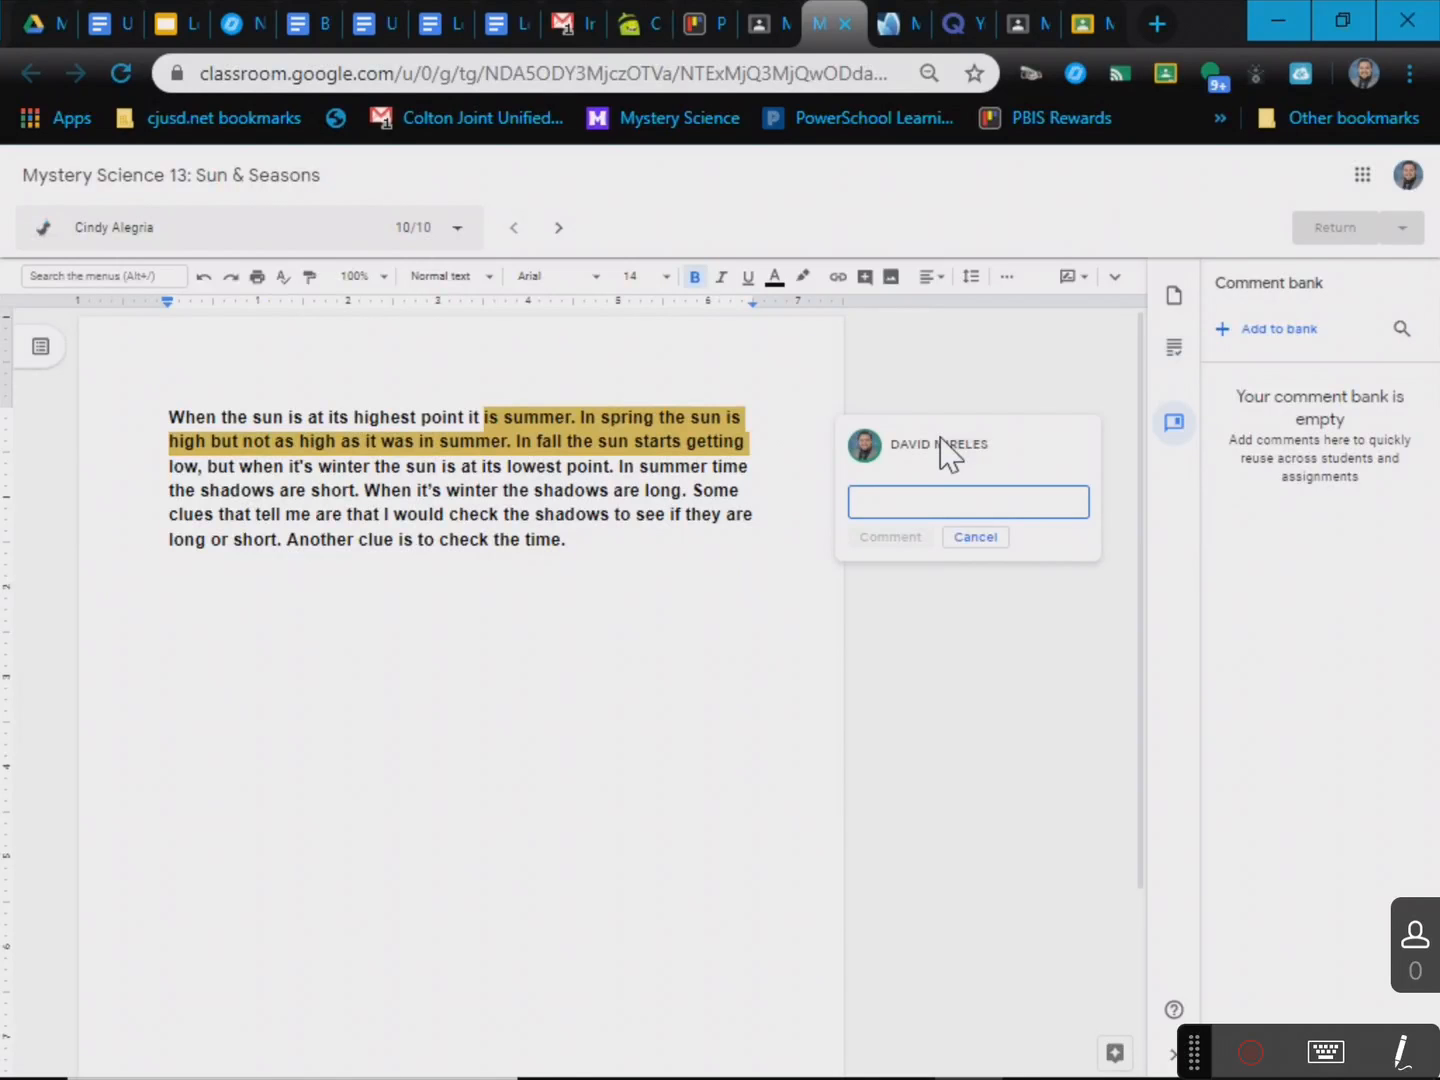
{"action": "type", "text": "This needs to be c"}
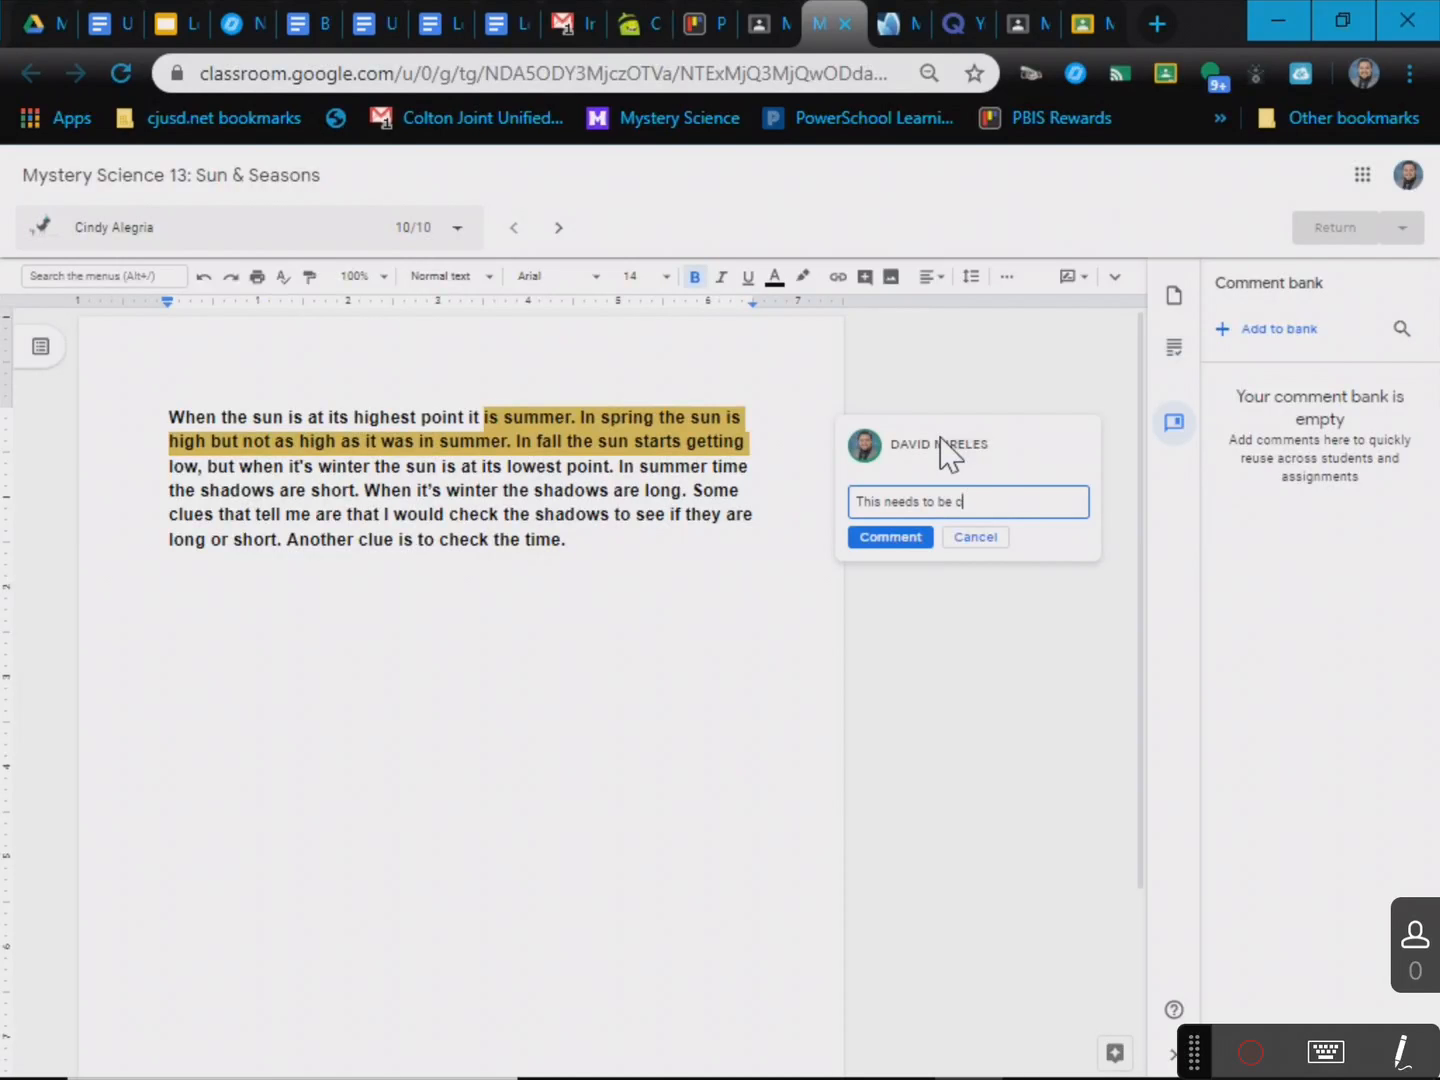
{"action": "type", "text": "hanged"}
{"action": "left_click", "coordinate": [968, 536]}
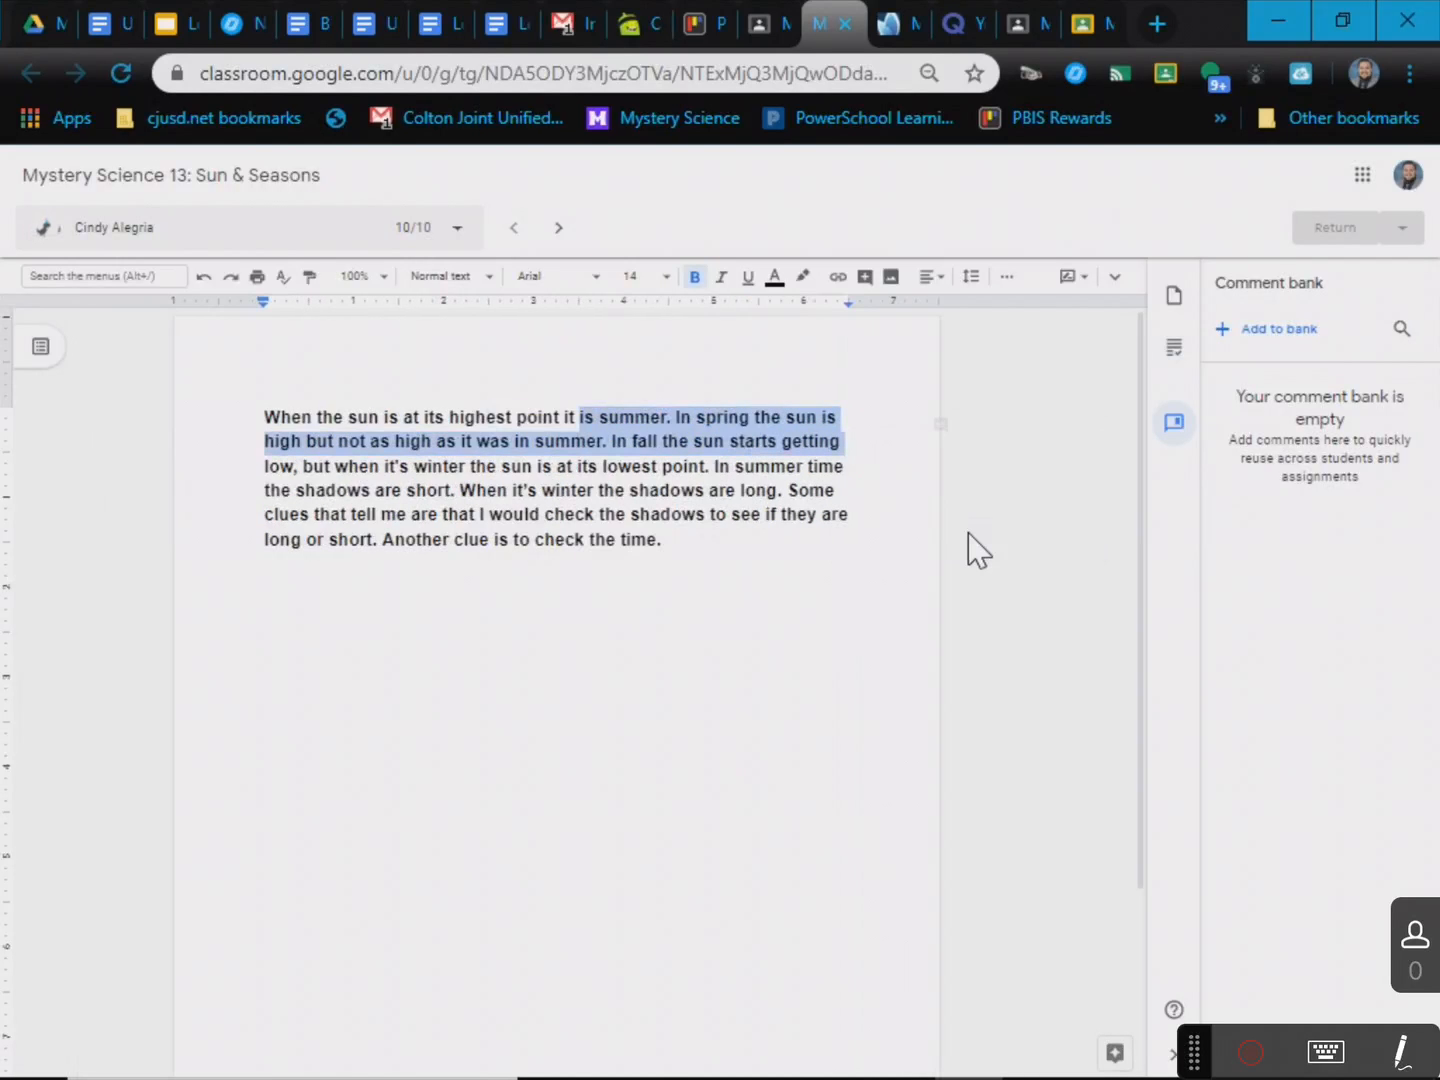
{"action": "left_click", "coordinate": [924, 550]}
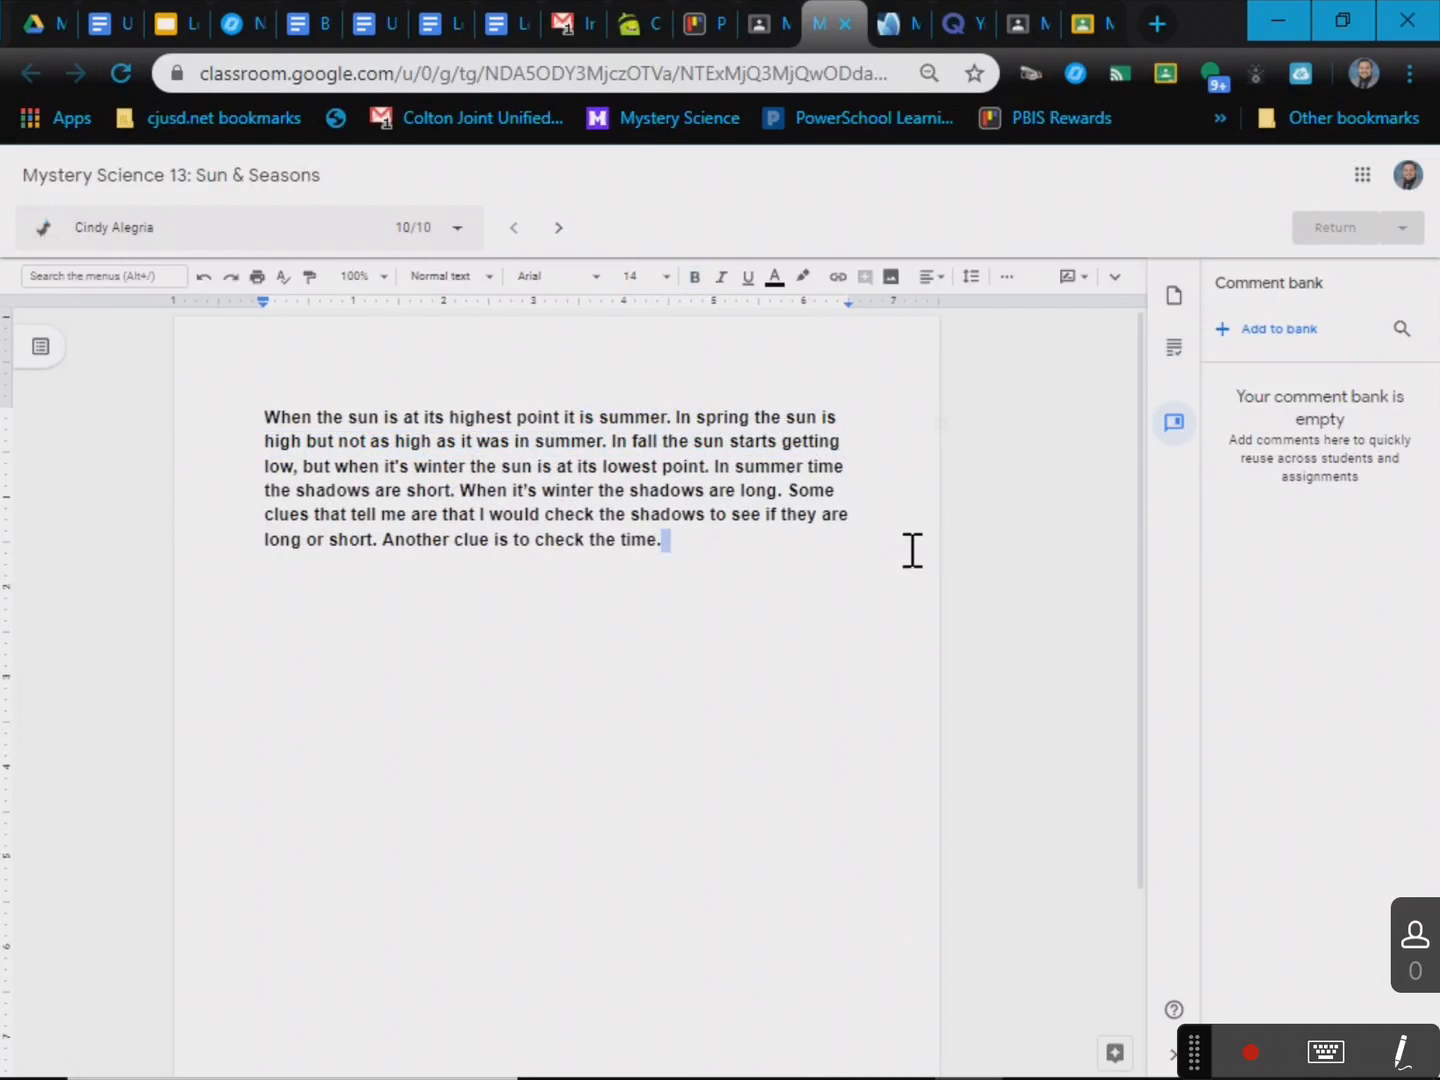
- Review the submission's attached file and its grade field, and close the submission without changing the grade
{"action": "left_click", "coordinate": [1174, 298]}
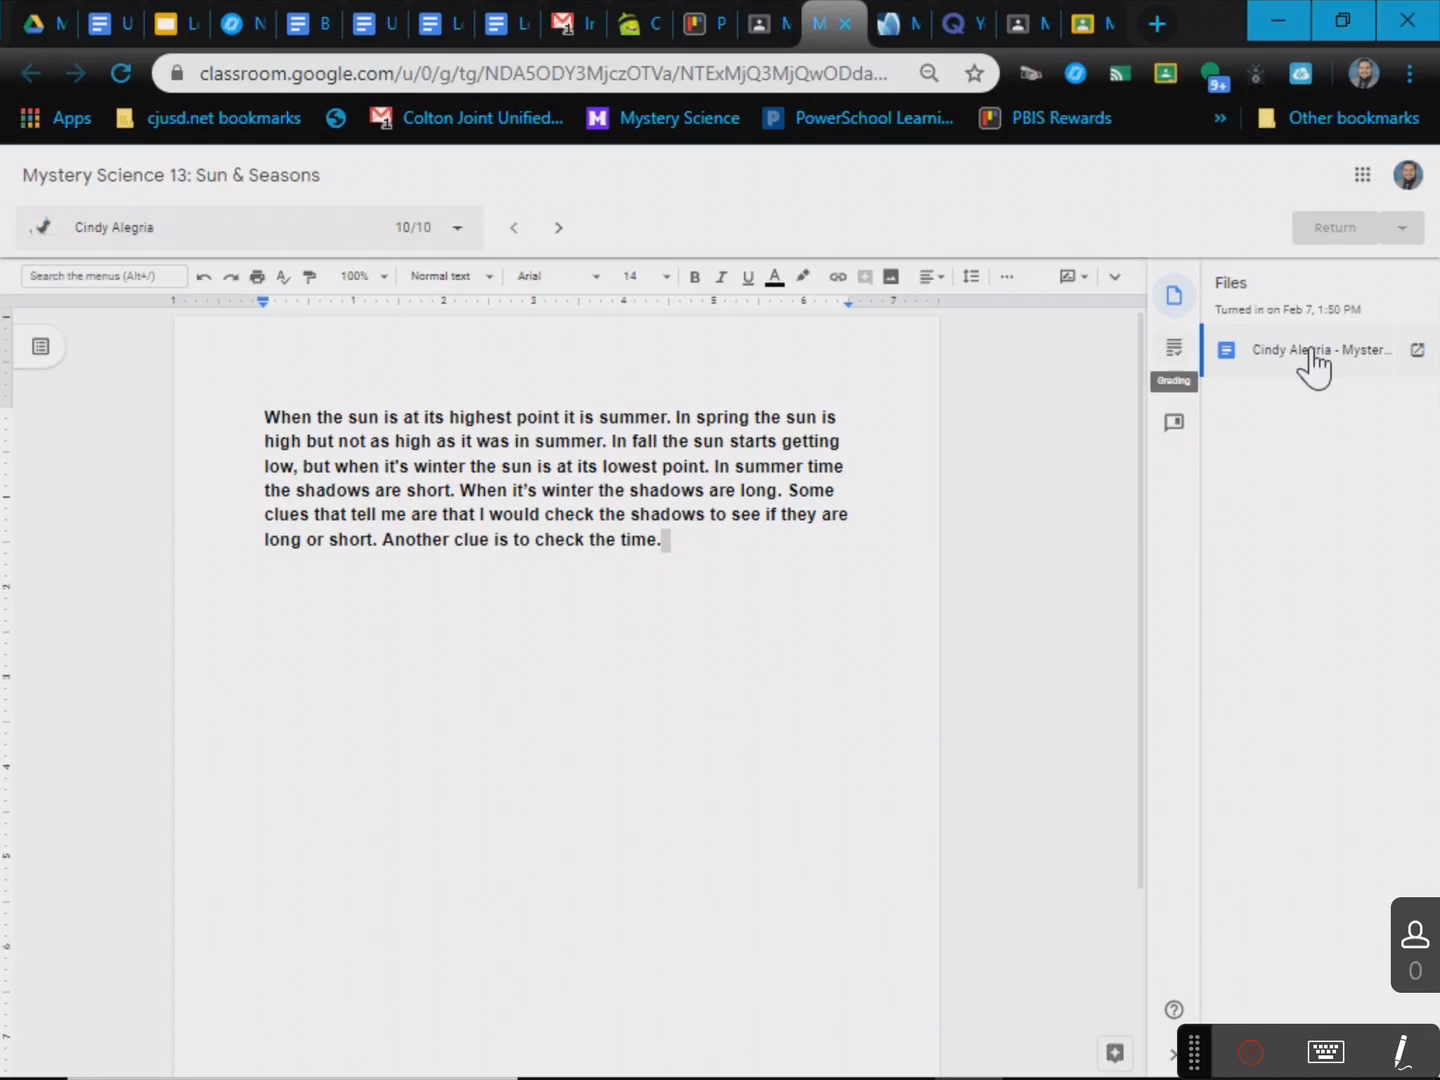
{"action": "left_click", "coordinate": [1175, 347]}
{"action": "left_click", "coordinate": [1331, 335]}
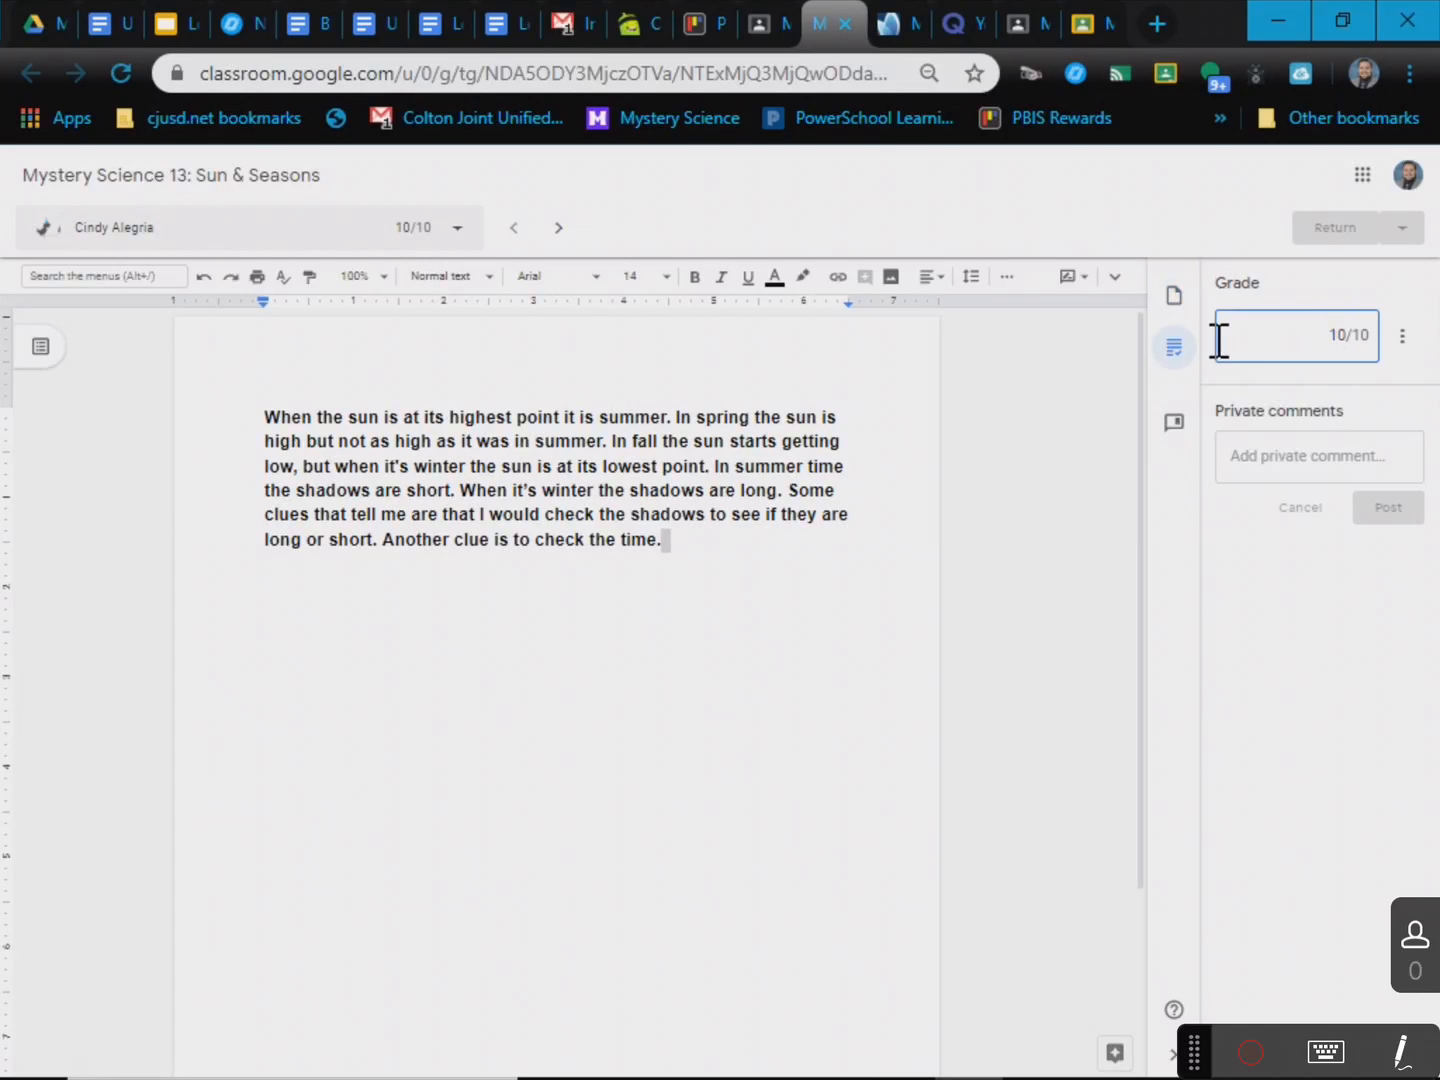
{"action": "left_click", "coordinate": [843, 25]}
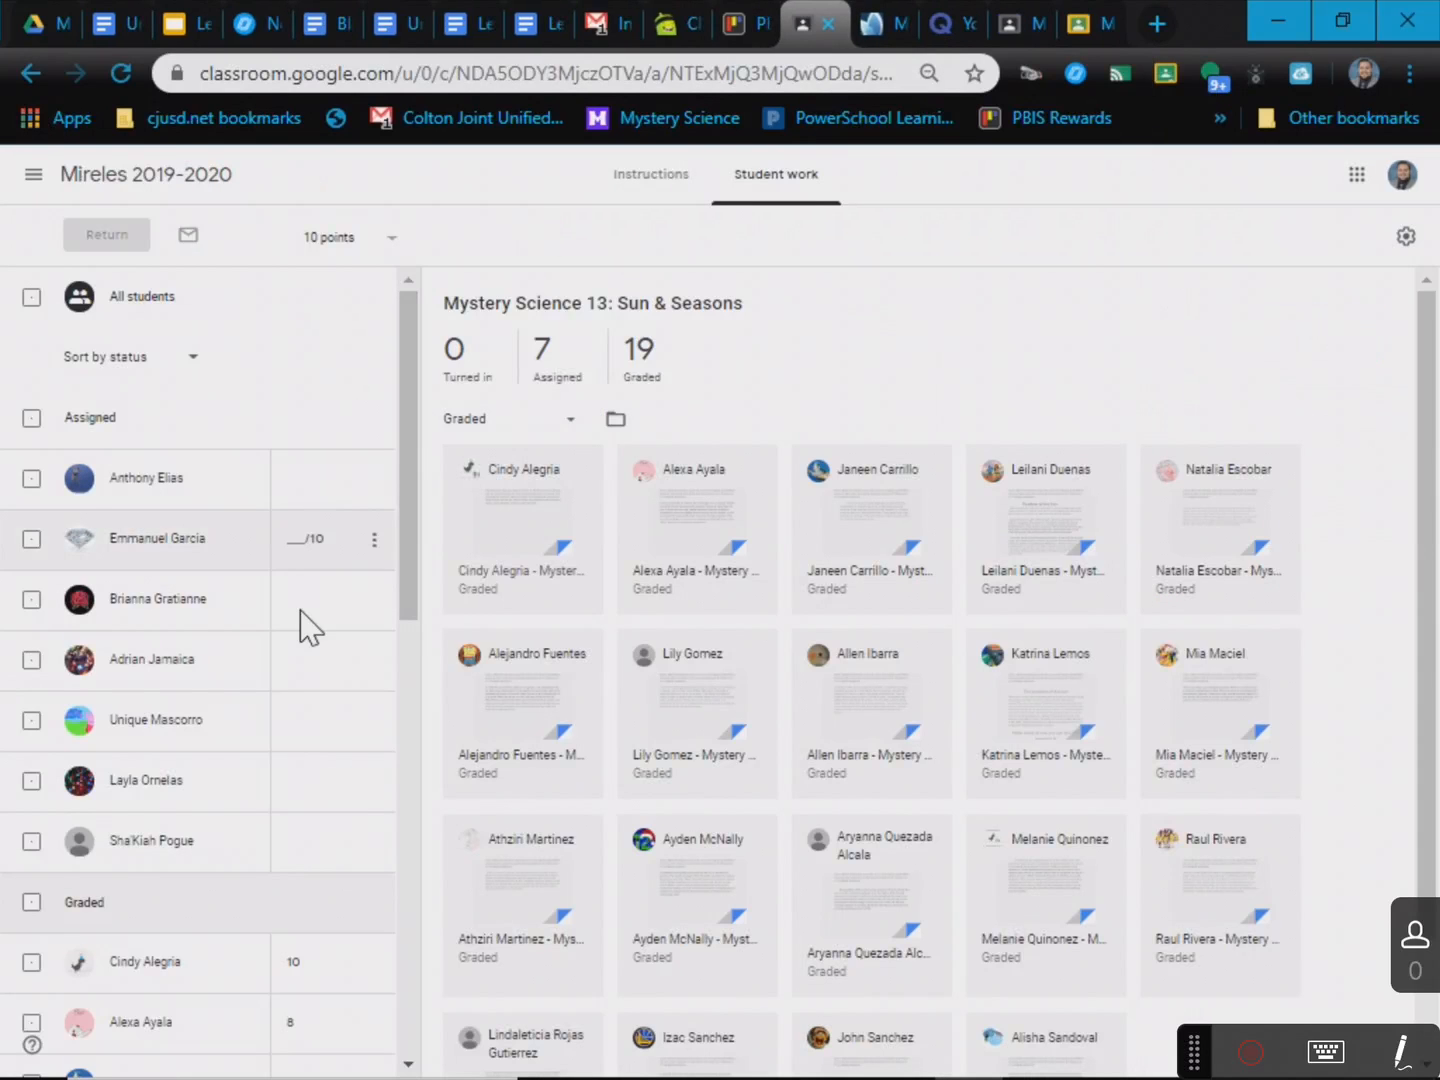
- View the first assigned student's unfinished work for Mystery Science 13, and return to the class's Classwork page
{"action": "left_click", "coordinate": [212, 494]}
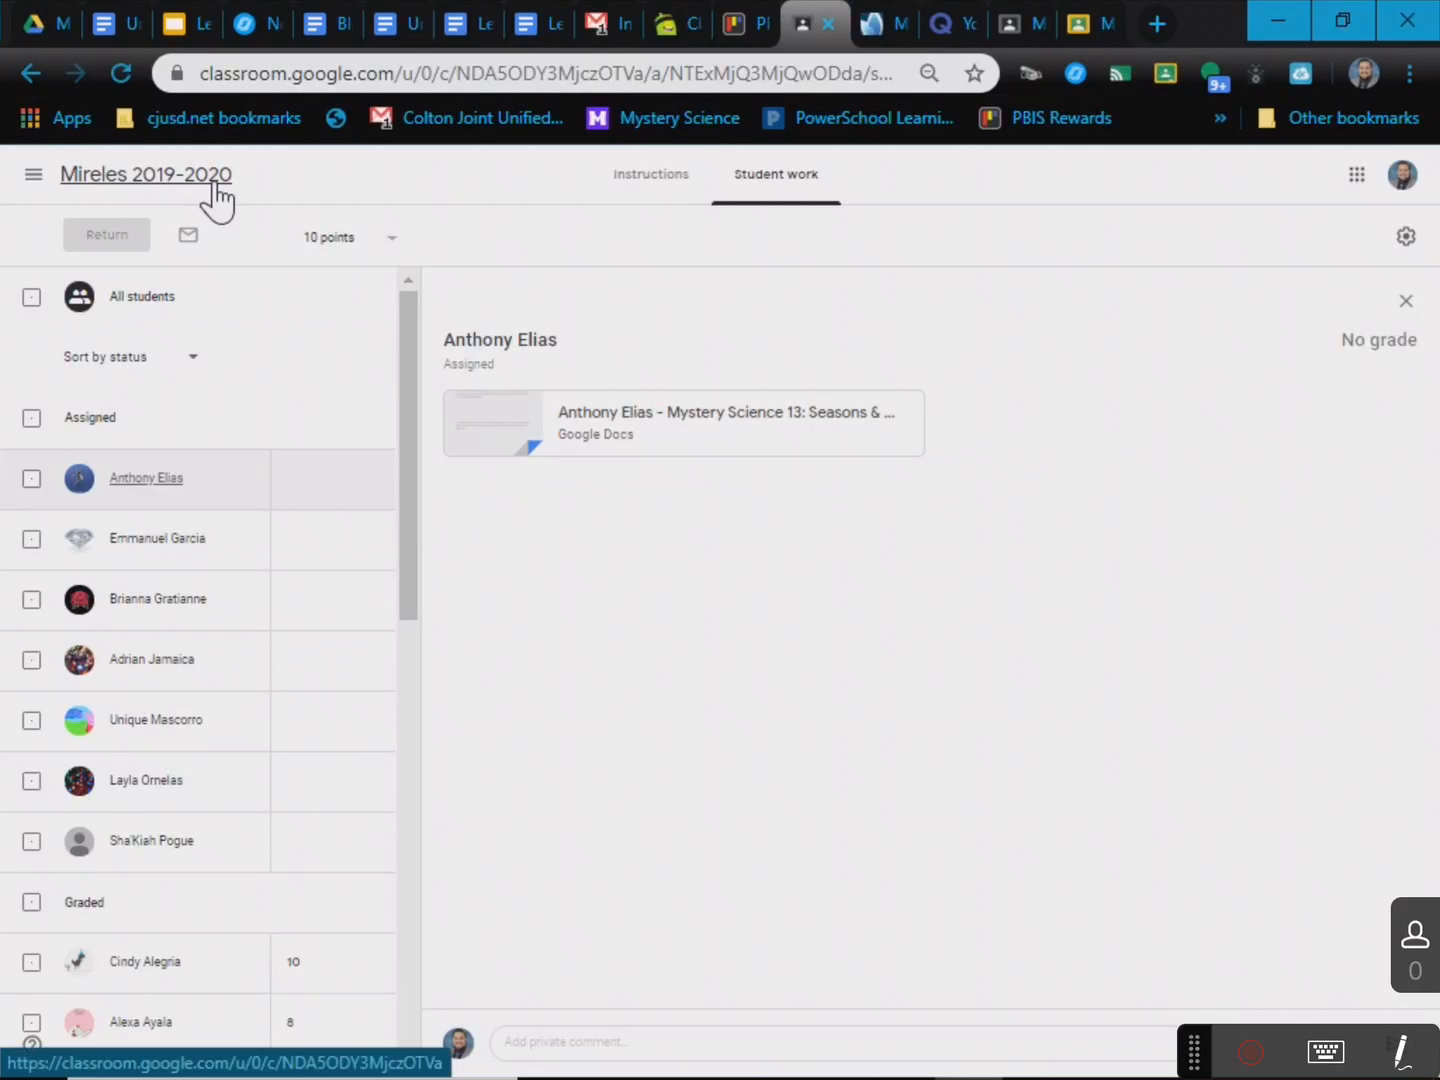
{"action": "left_click", "coordinate": [157, 194]}
{"action": "left_click", "coordinate": [659, 190]}
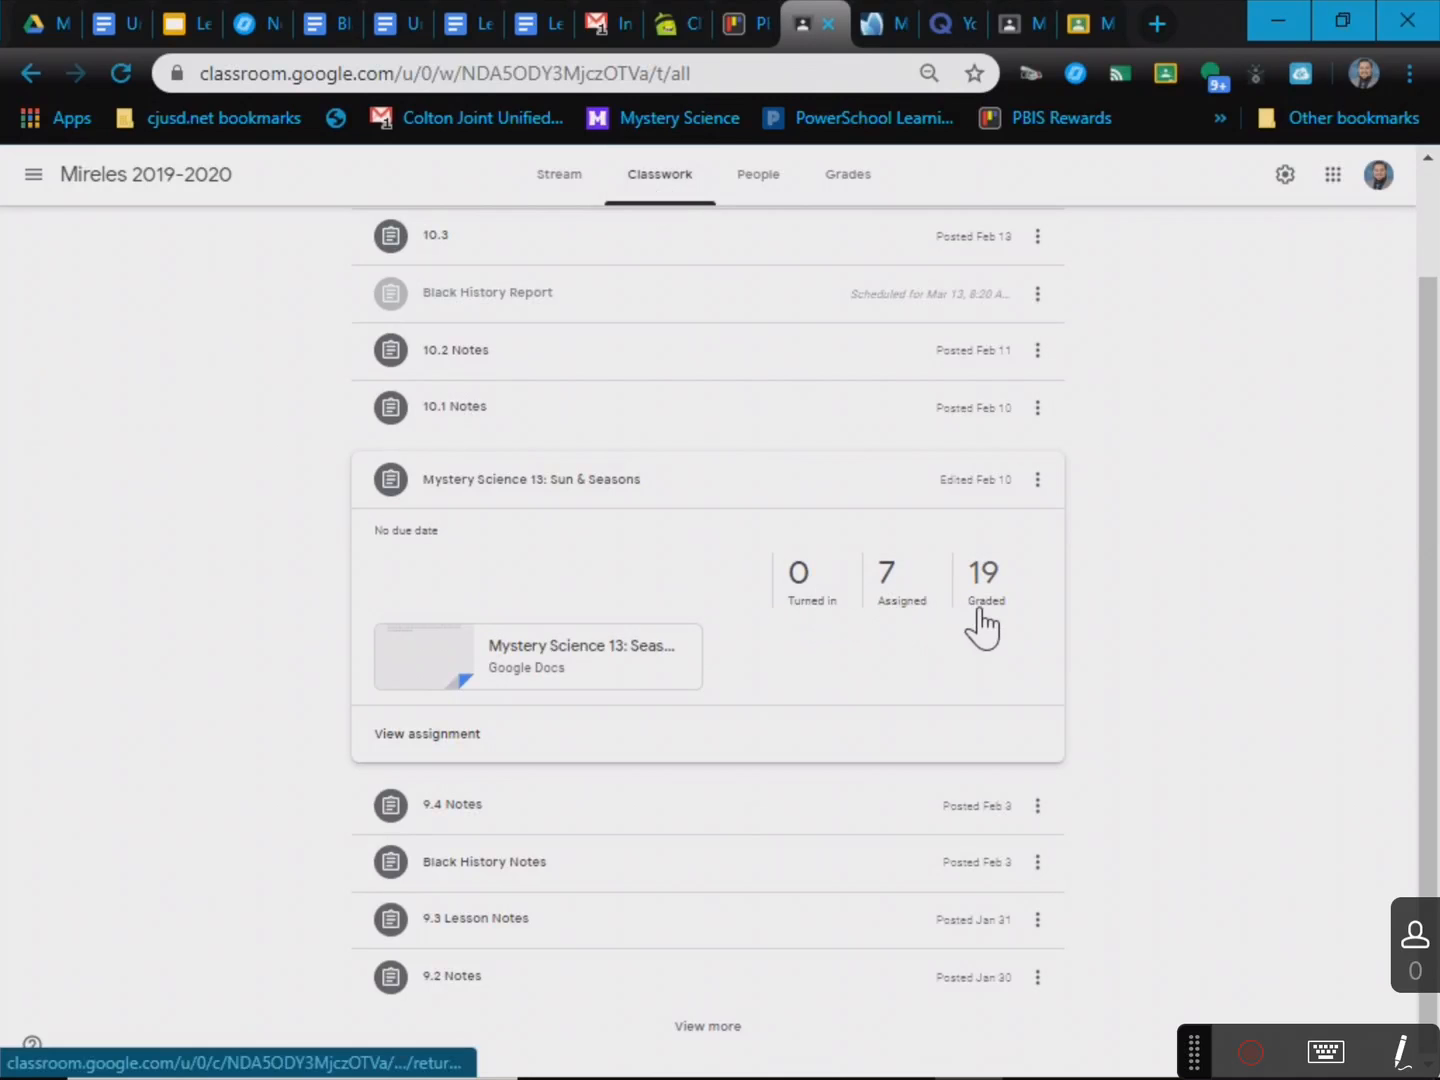
- Look over the Classwork list and switch to the untitled Google Docs document containing the contact e-mail
{"action": "scroll", "coordinate": [904, 700], "scroll_direction": "up", "scroll_amount": 2}
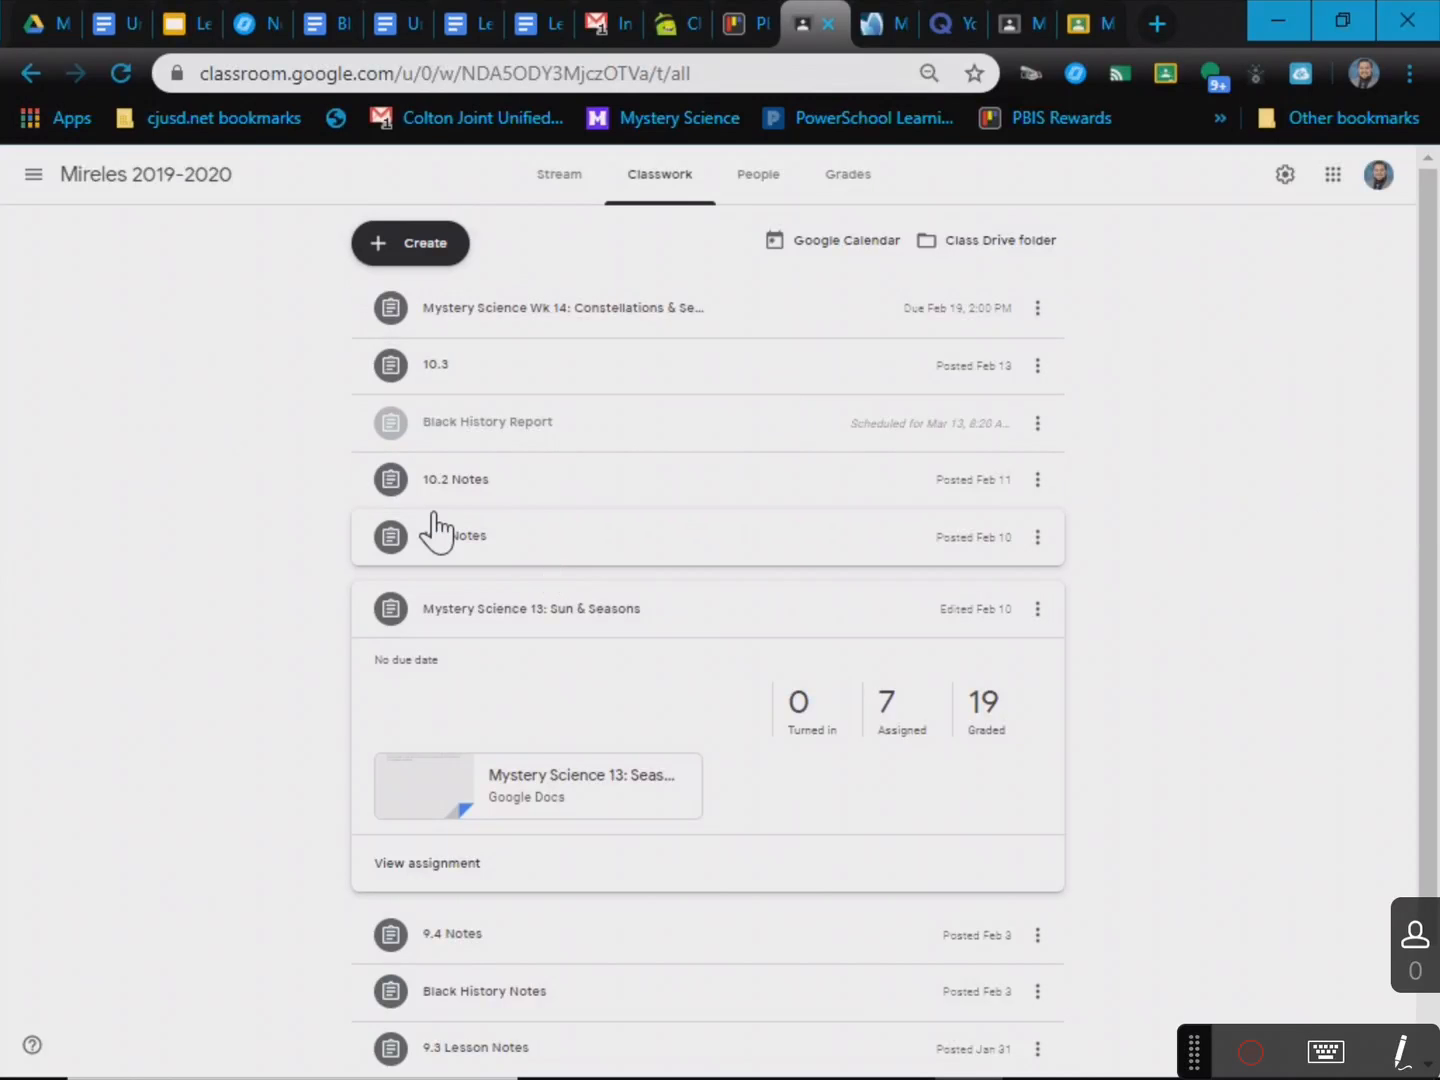
{"action": "left_click", "coordinate": [111, 25]}
{"action": "left_click", "coordinate": [906, 641]}
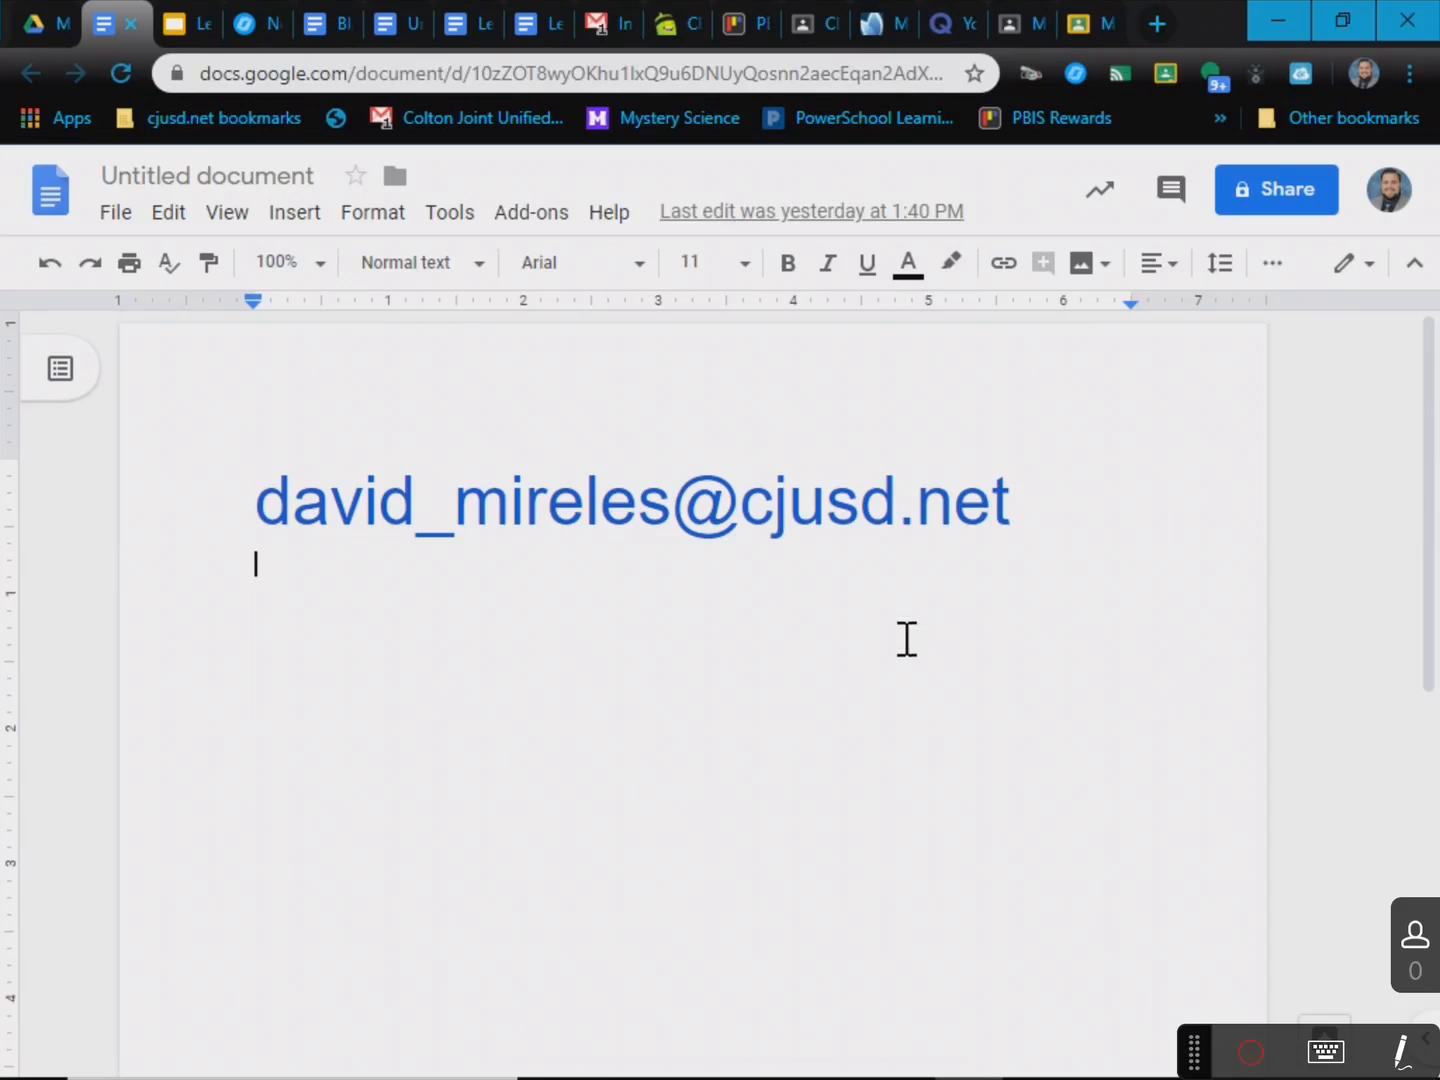